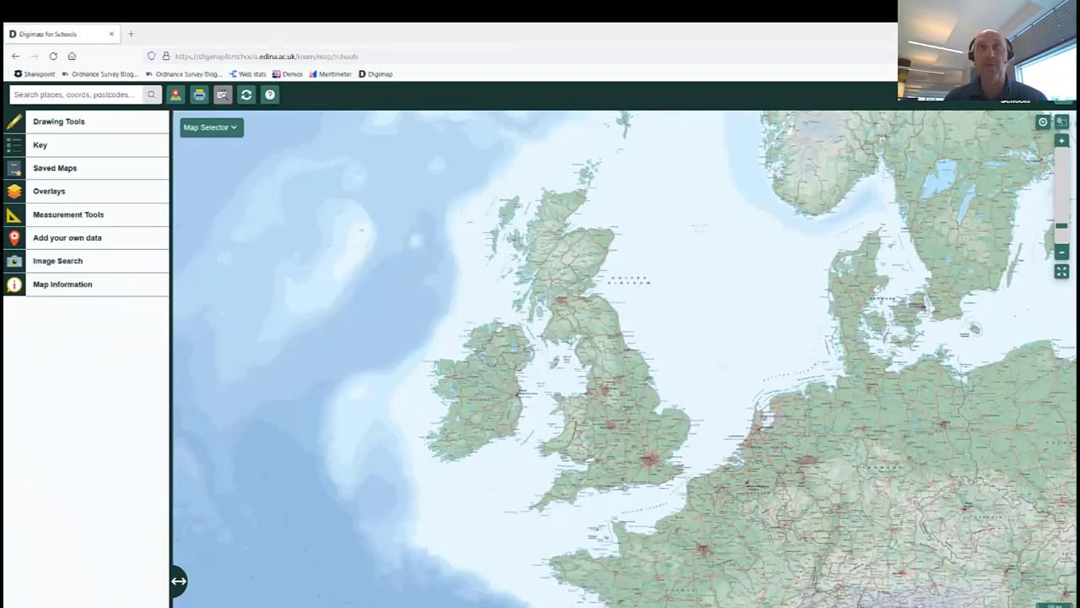
Zoom from the Europe overview to a detailed road map centred on Sheffield, with the Peak District west.
{"action": "left_click_drag", "start_coordinate": [562, 324], "coordinate": [546, 291]}
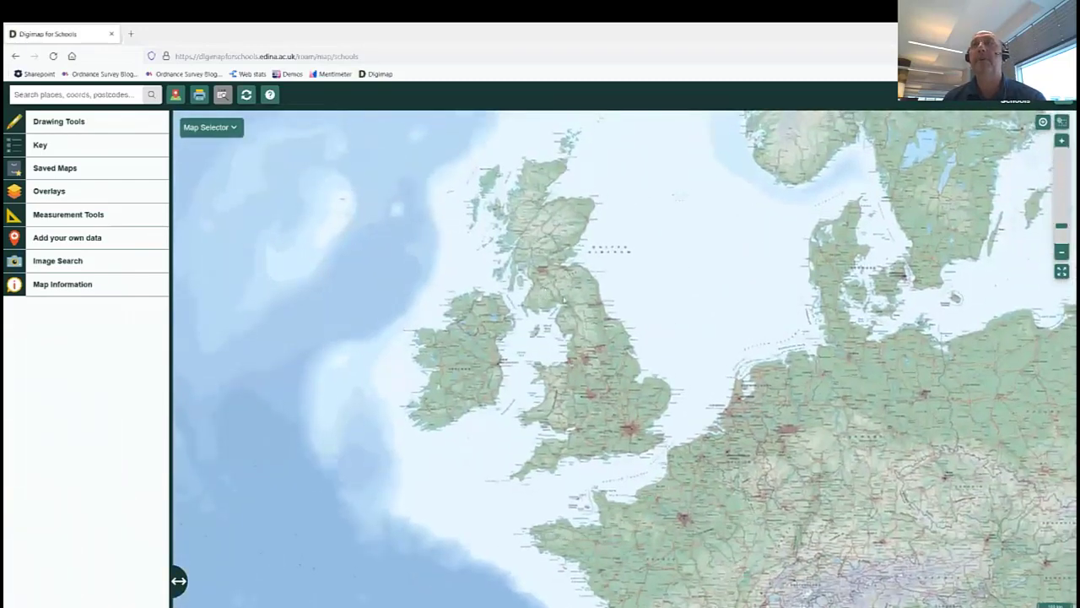
{"action": "left_click", "coordinate": [1061, 141]}
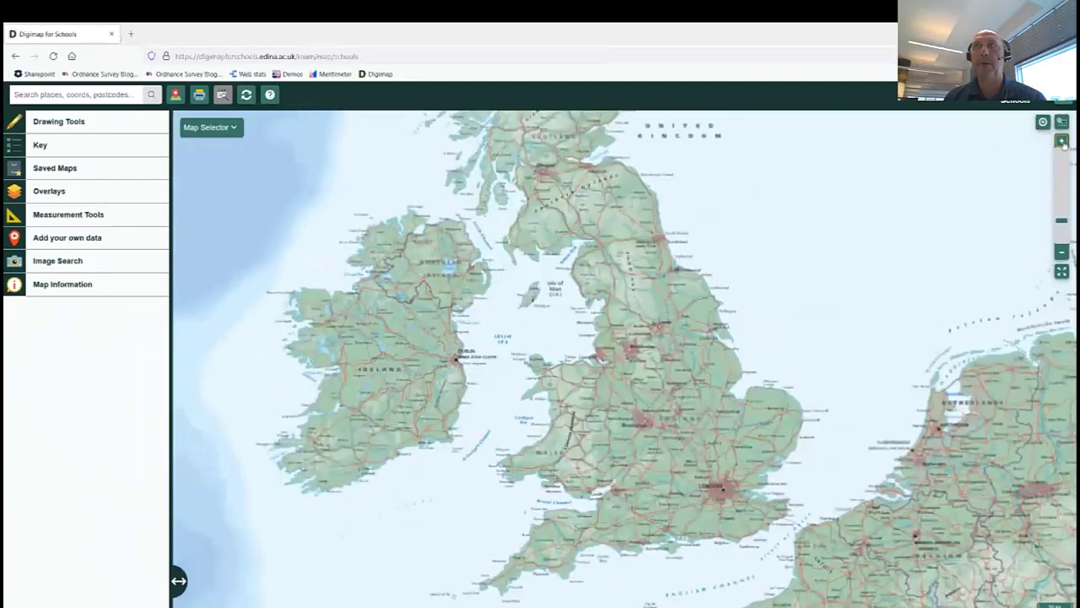
{"action": "left_click", "coordinate": [1061, 140]}
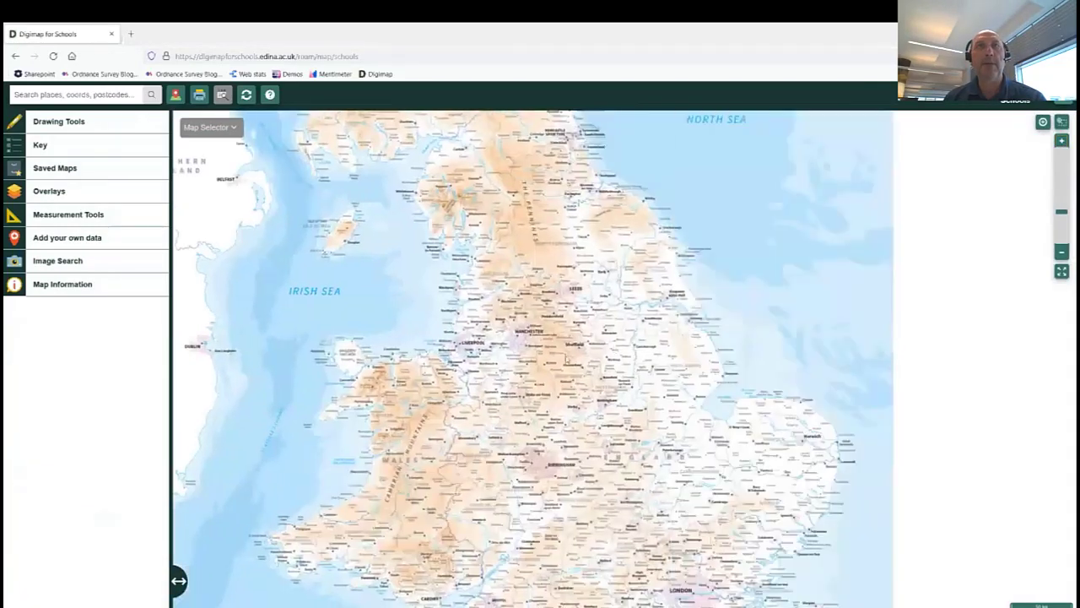
{"action": "scroll", "coordinate": [582, 350], "scroll_direction": "up", "scroll_amount": 1}
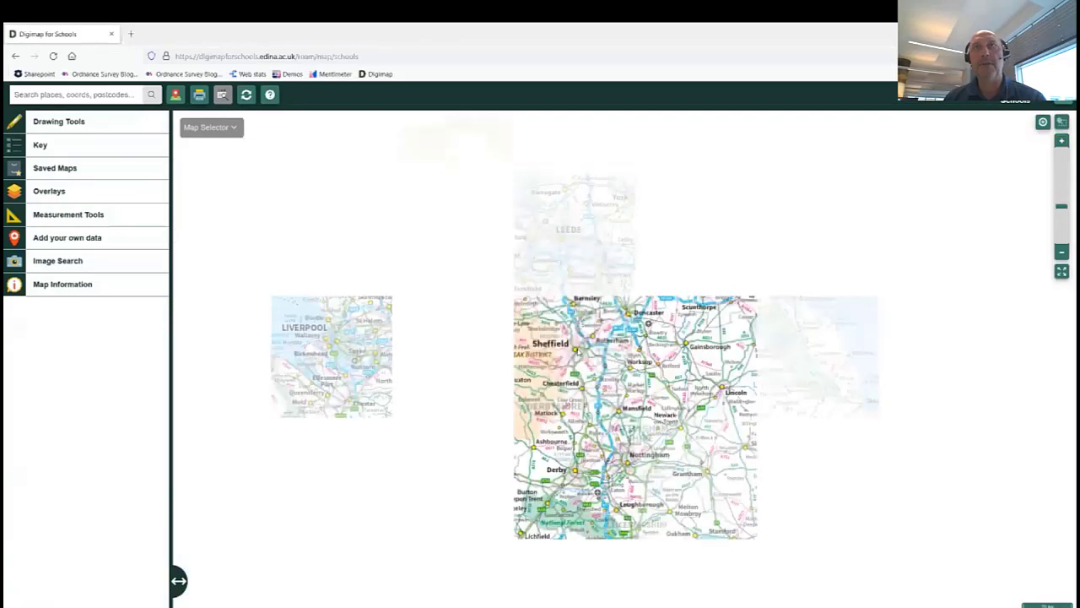
{"action": "scroll", "coordinate": [579, 349], "scroll_direction": "up", "scroll_amount": 1}
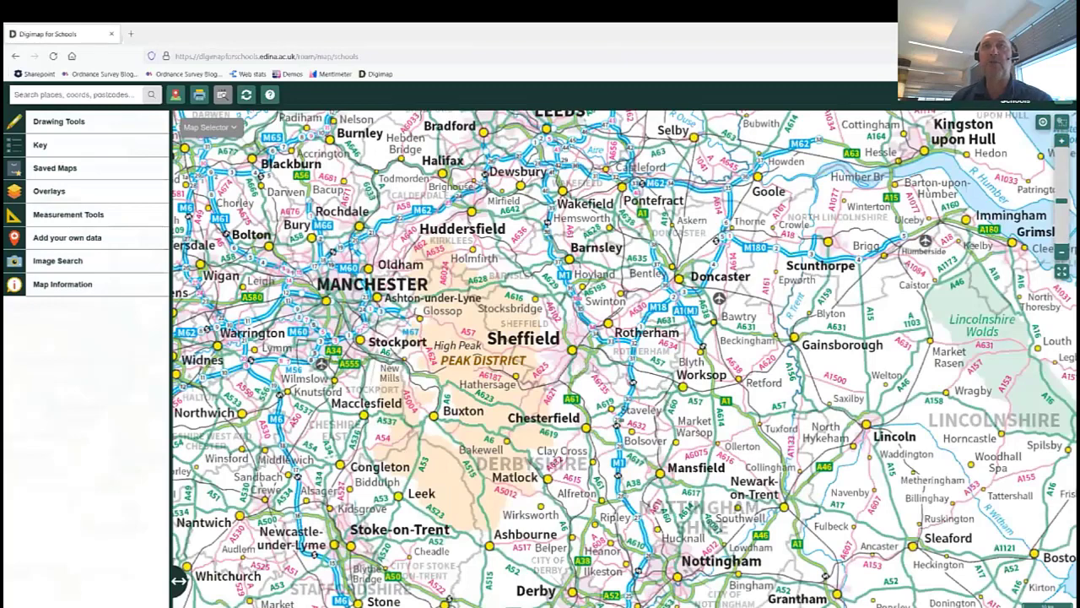
{"action": "scroll", "coordinate": [579, 349], "scroll_direction": "up", "scroll_amount": 1}
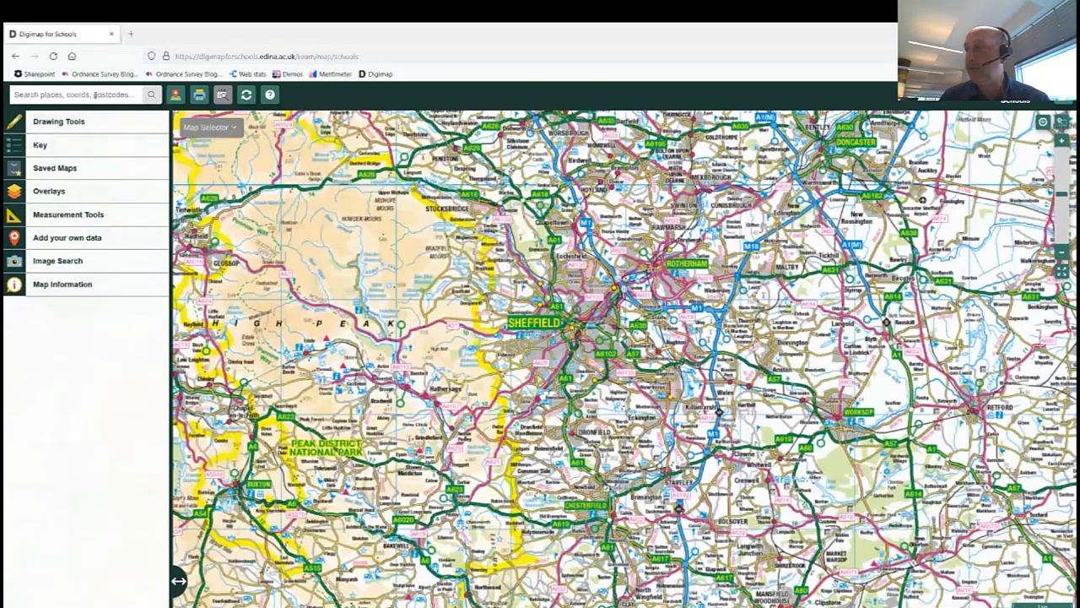
Search postcode SO16 0AS, then zoom in and centre the Govt Offices beside Nursling Industrial Estate.
{"action": "left_click", "coordinate": [95, 94]}
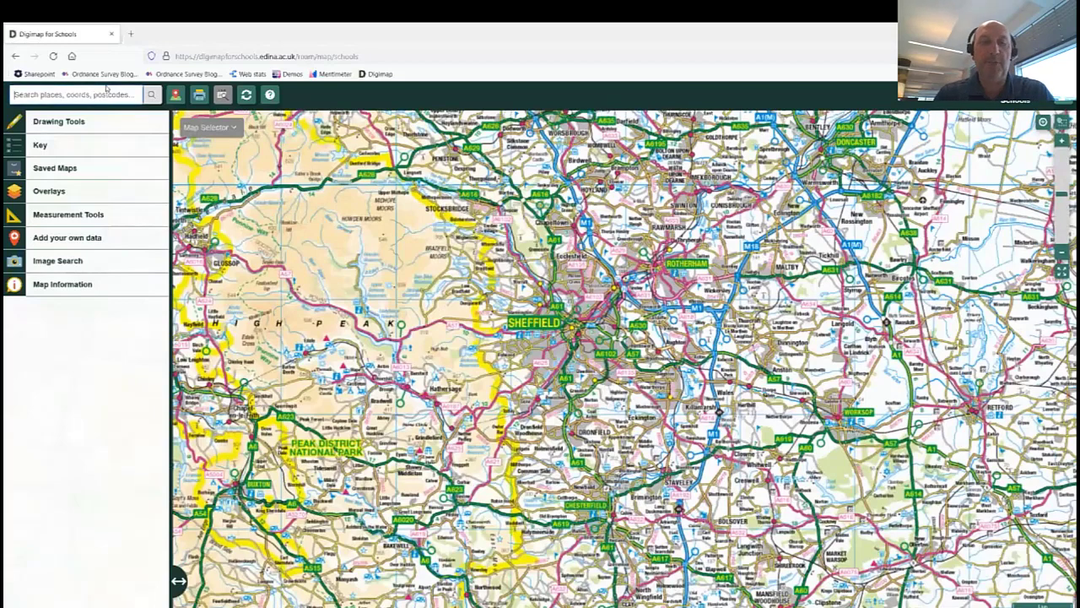
{"action": "type", "text": "so16 0as"}
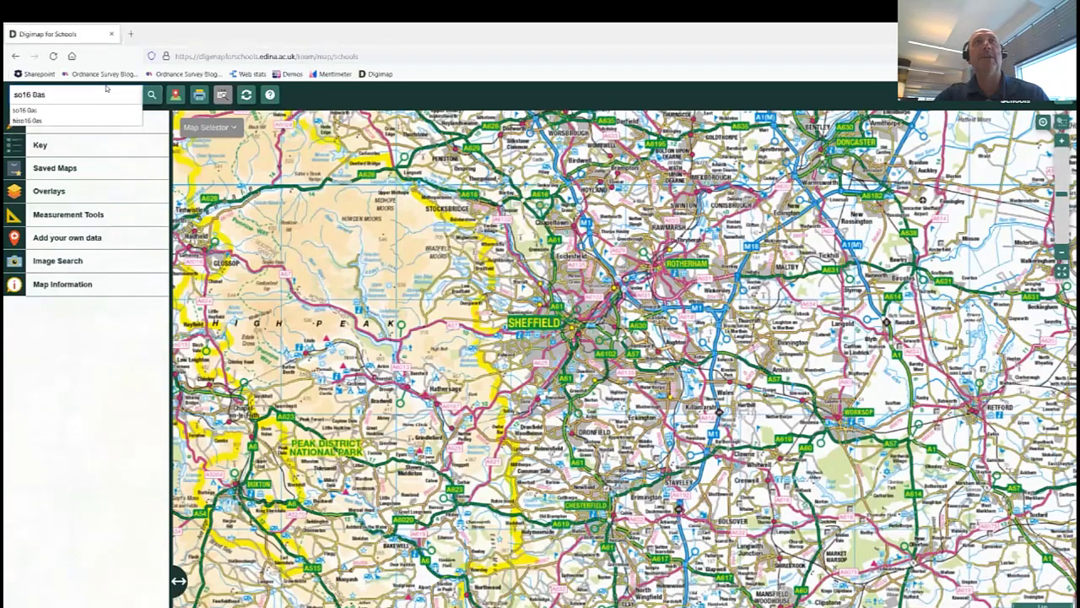
{"action": "key", "text": "Return"}
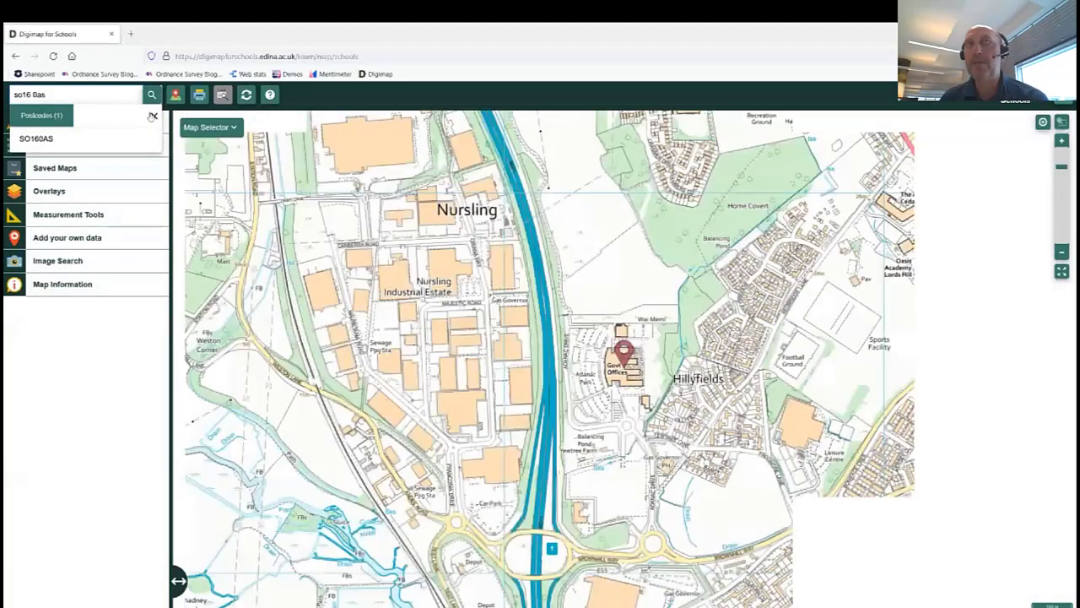
{"action": "left_click", "coordinate": [152, 116]}
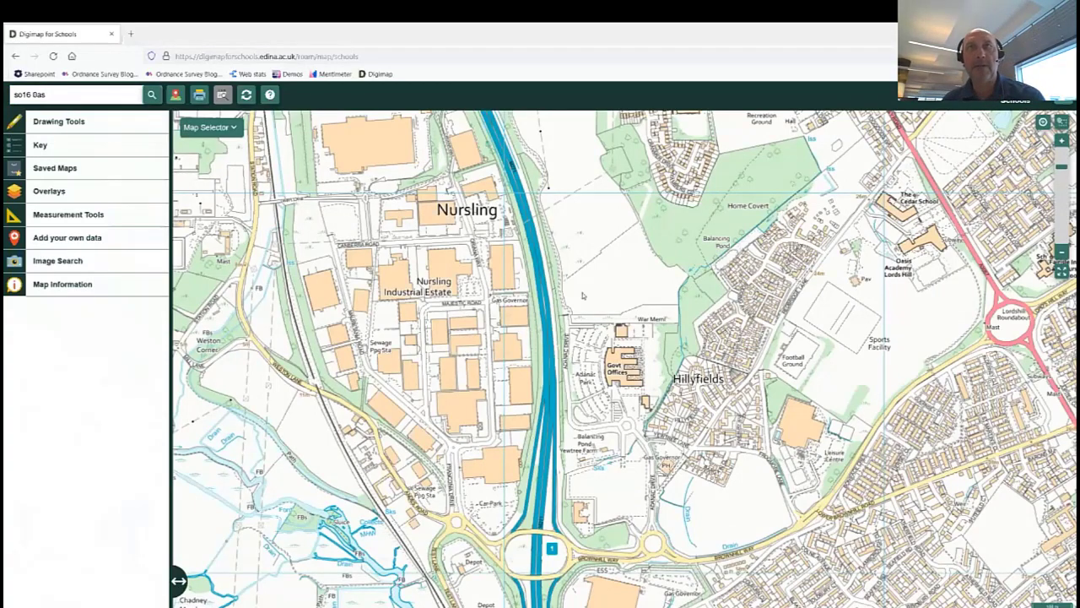
{"action": "scroll", "coordinate": [614, 369], "scroll_direction": "up", "scroll_amount": 2}
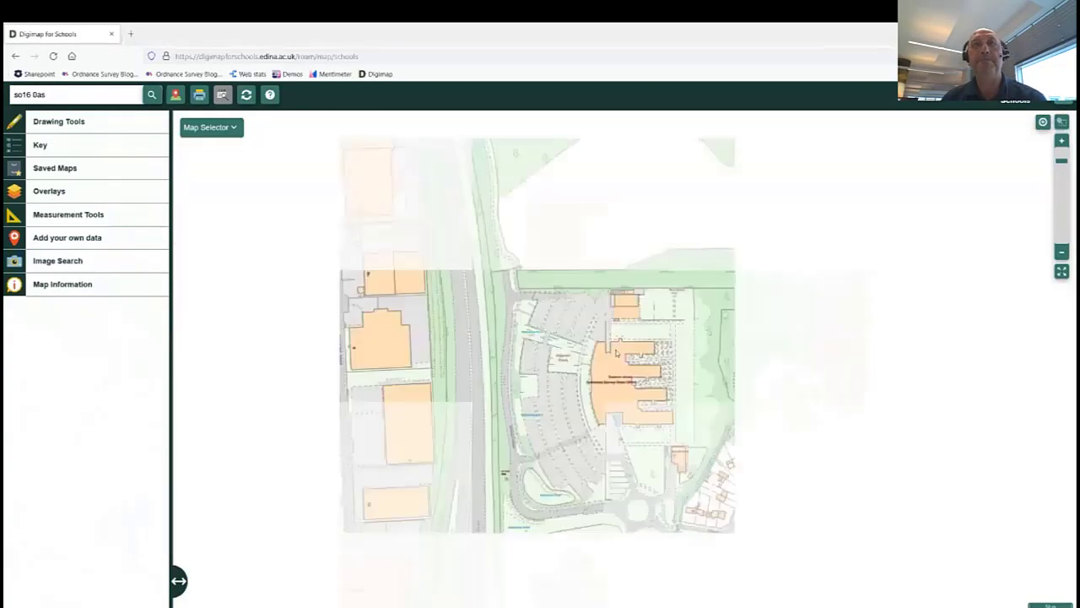
{"action": "left_click_drag", "start_coordinate": [614, 372], "coordinate": [560, 305]}
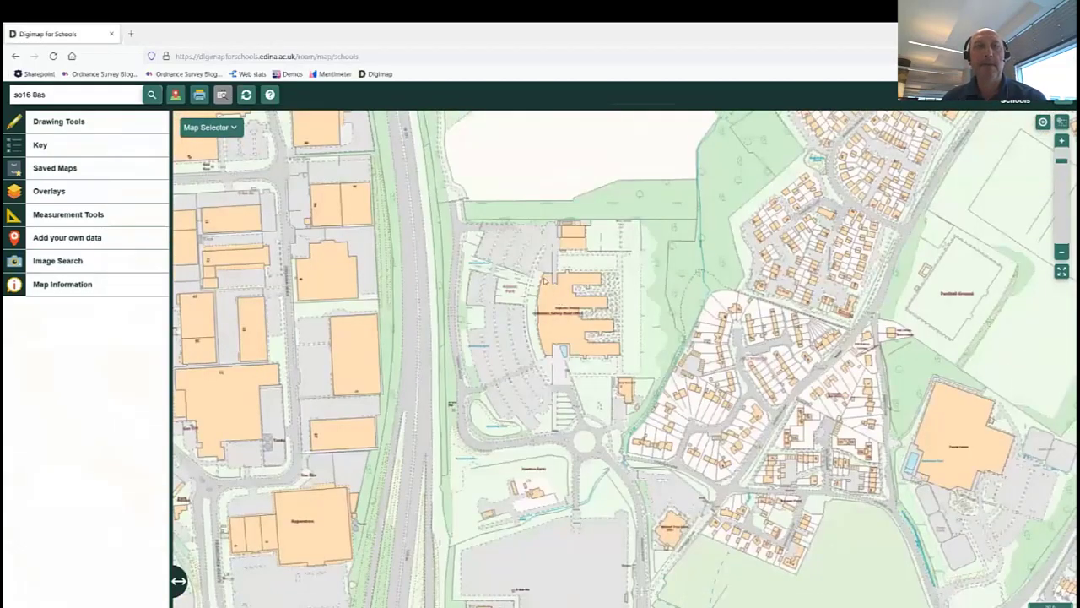
Pick Aerial as the comparison map in Map Selector and slide the fade fully to aerial.
{"action": "left_click", "coordinate": [233, 127]}
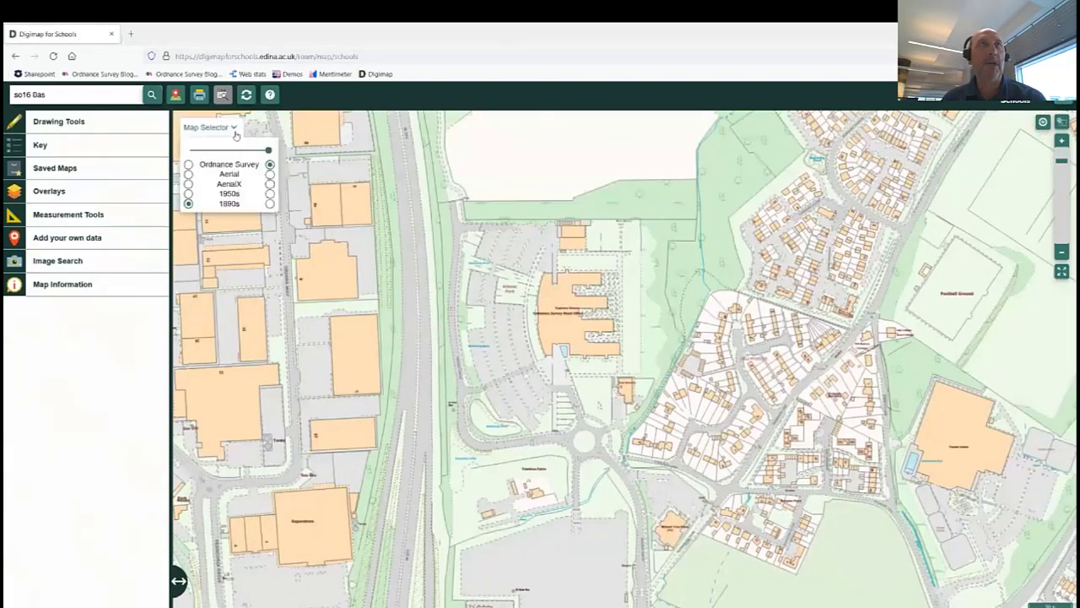
{"action": "left_click", "coordinate": [189, 173]}
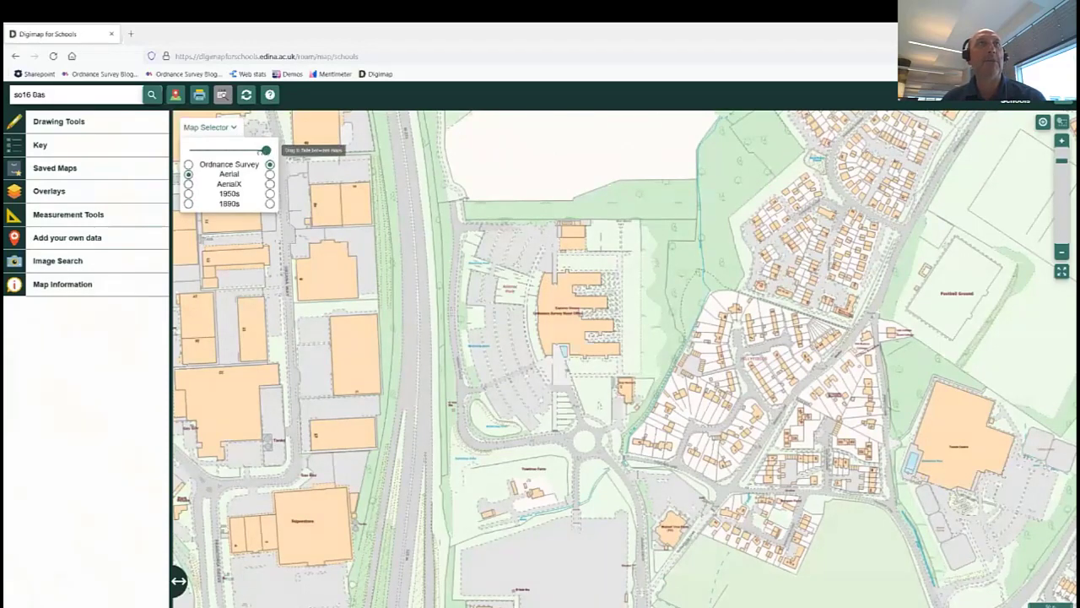
{"action": "left_click_drag", "start_coordinate": [269, 150], "coordinate": [190, 149]}
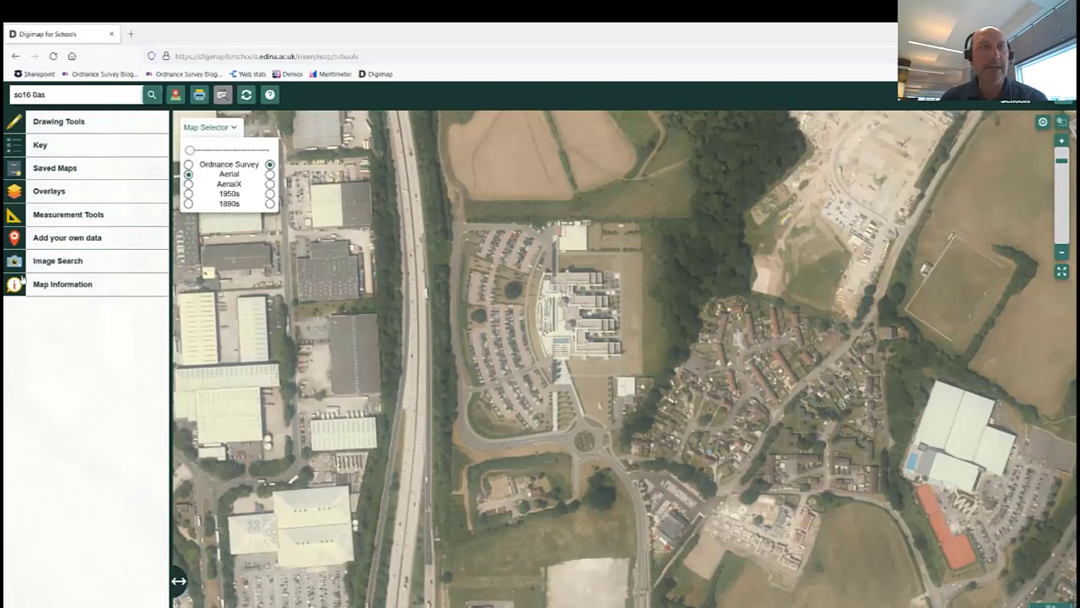
Outline the offices and car park with the Area measurement tool: 53848.9 m², 13.3 acres.
{"action": "left_click", "coordinate": [13, 216]}
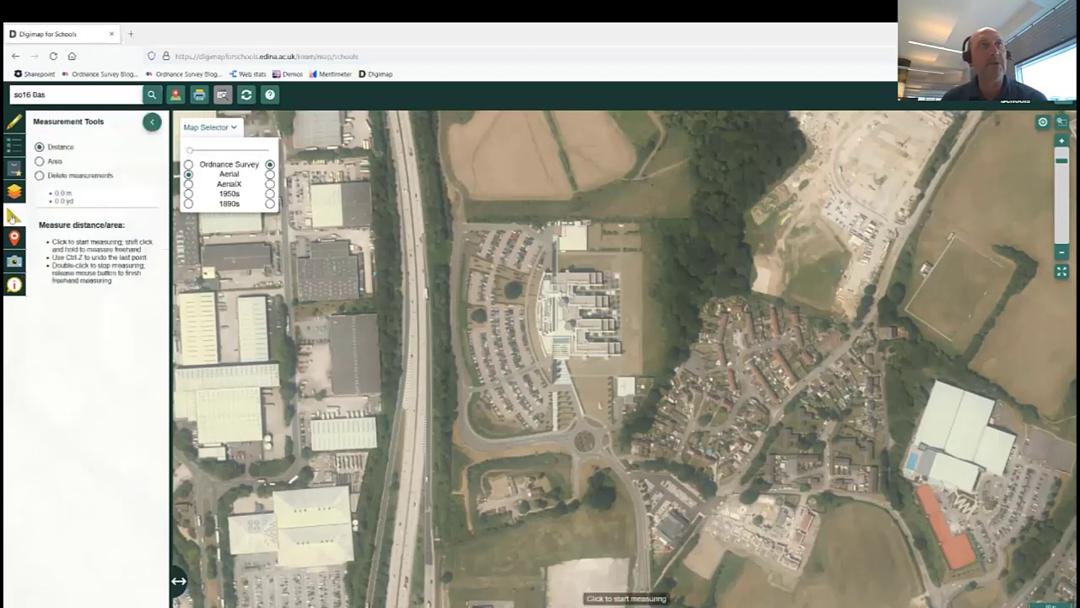
{"action": "left_click", "coordinate": [39, 160]}
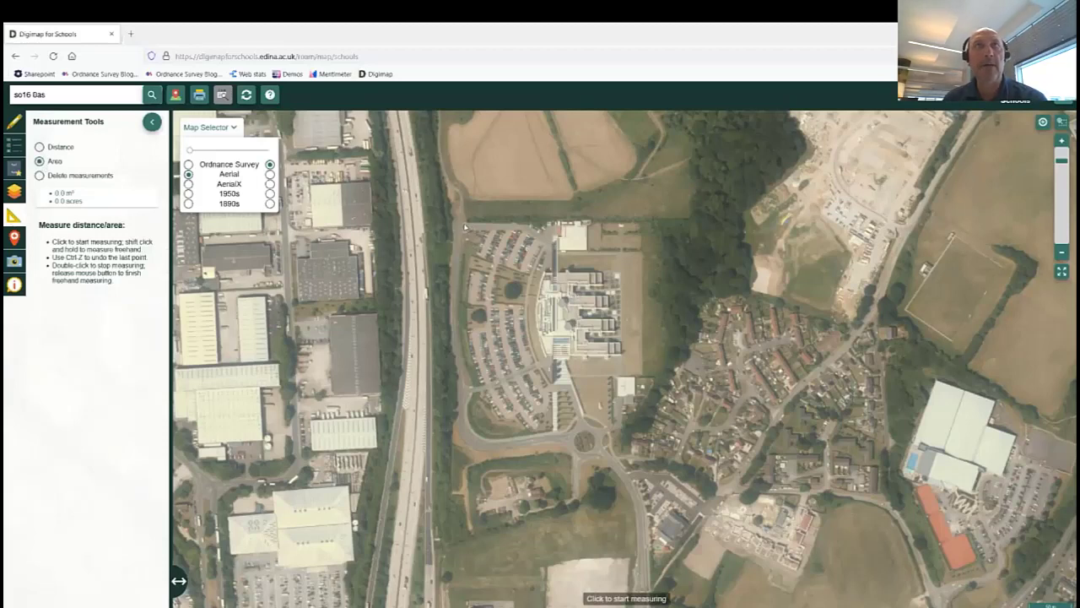
{"action": "left_click", "coordinate": [464, 225]}
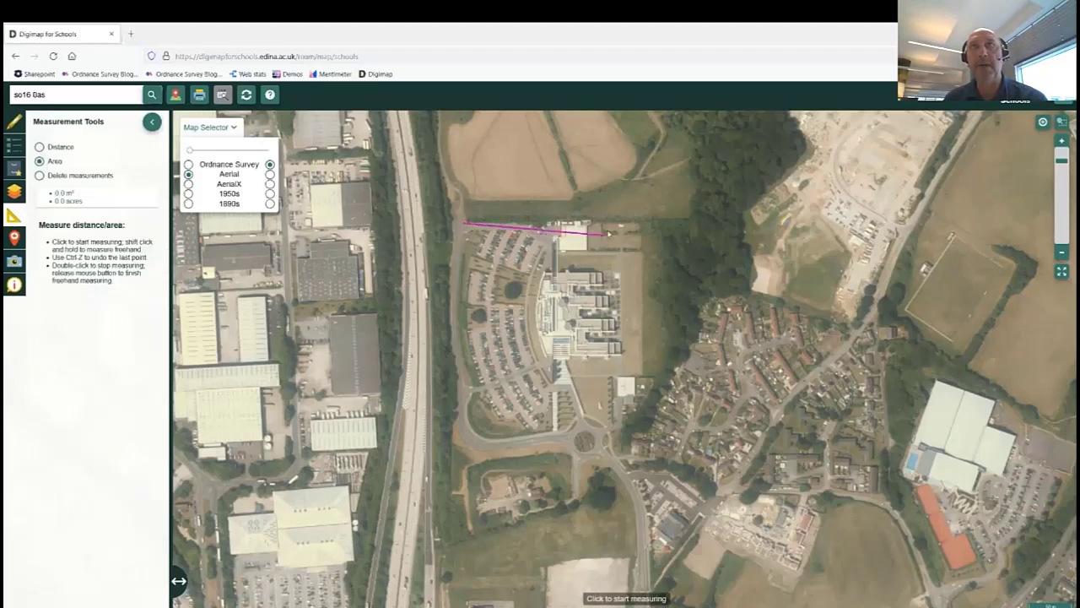
{"action": "left_click", "coordinate": [645, 223]}
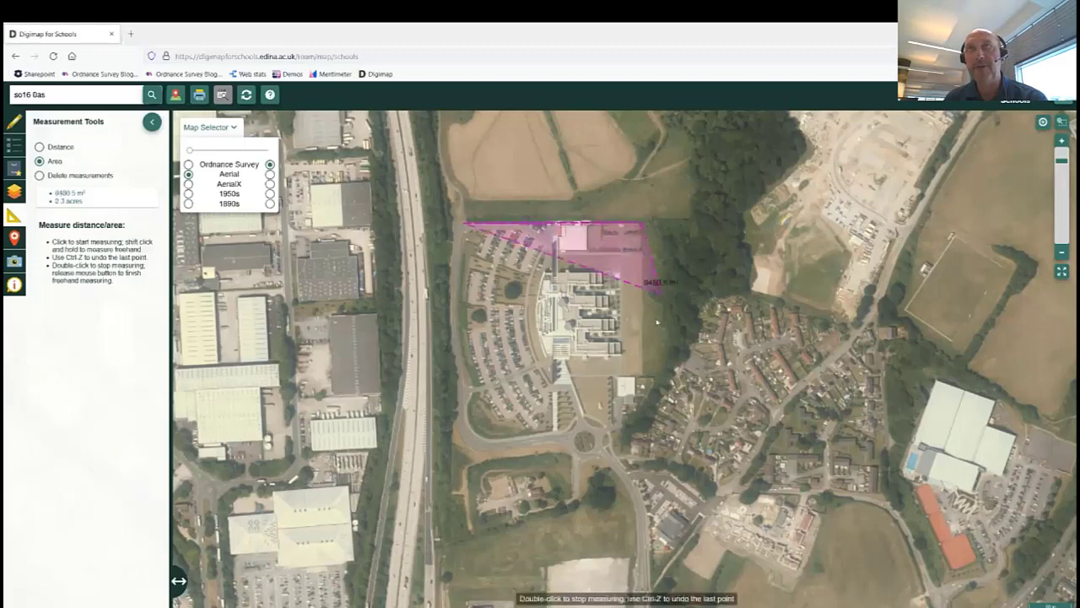
{"action": "left_click", "coordinate": [644, 377]}
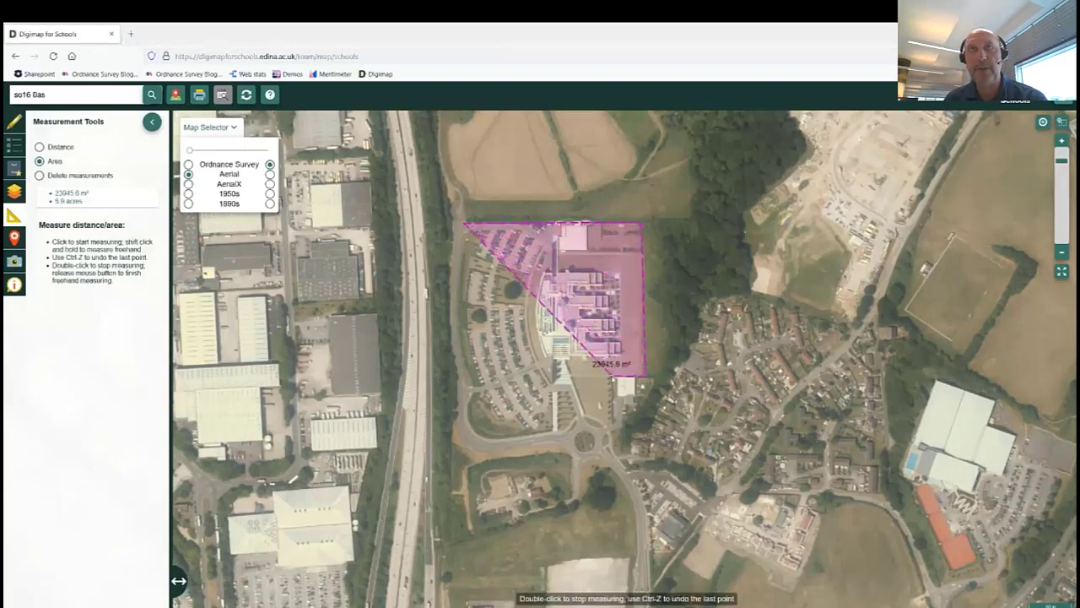
{"action": "left_click", "coordinate": [613, 378]}
{"action": "left_click", "coordinate": [612, 429]}
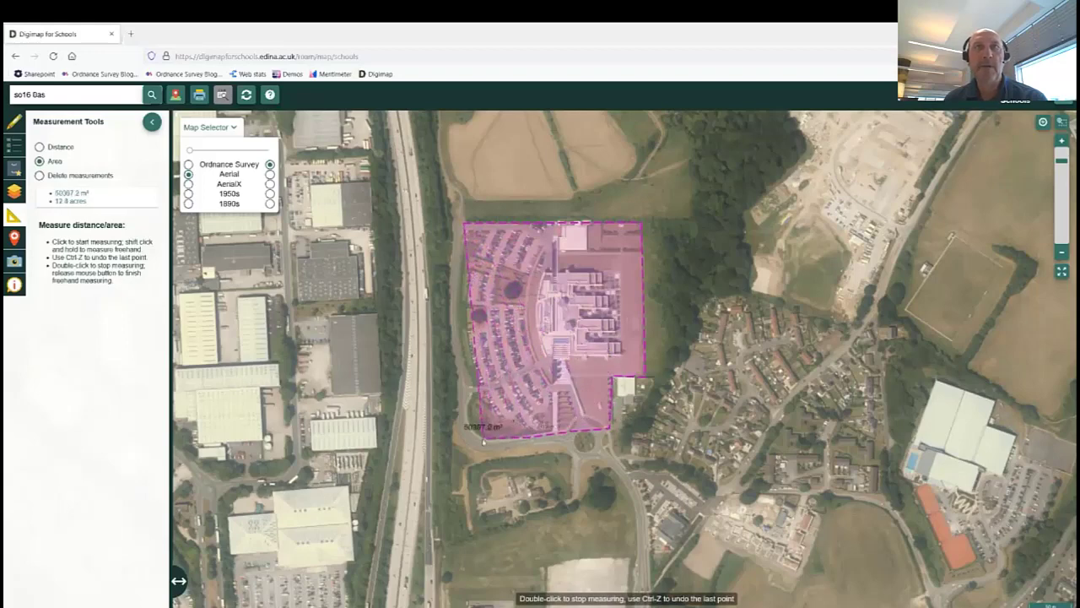
{"action": "left_click", "coordinate": [474, 434]}
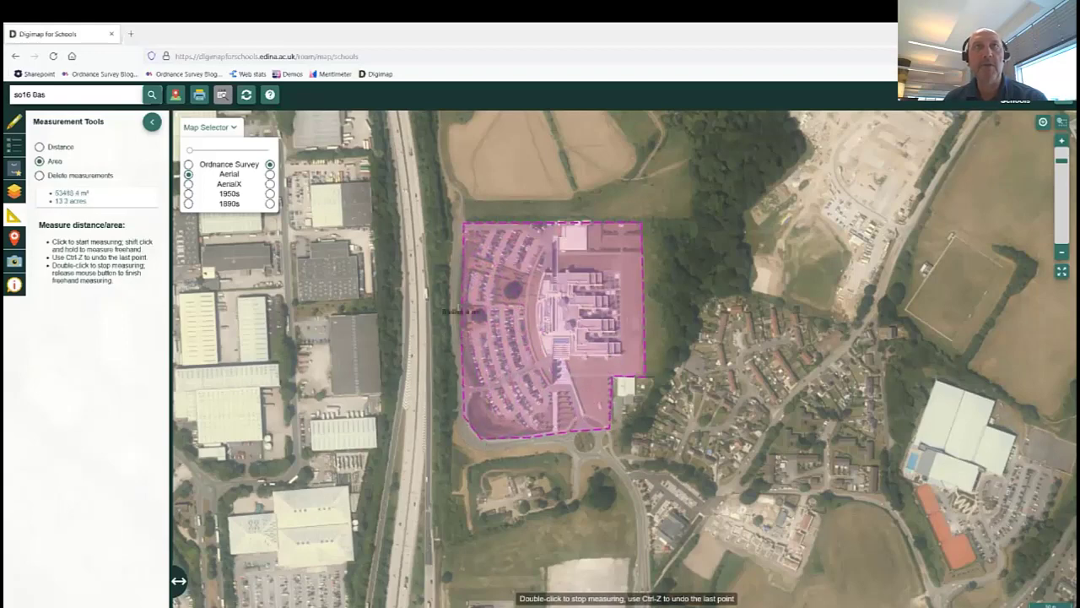
{"action": "double_click", "coordinate": [459, 286]}
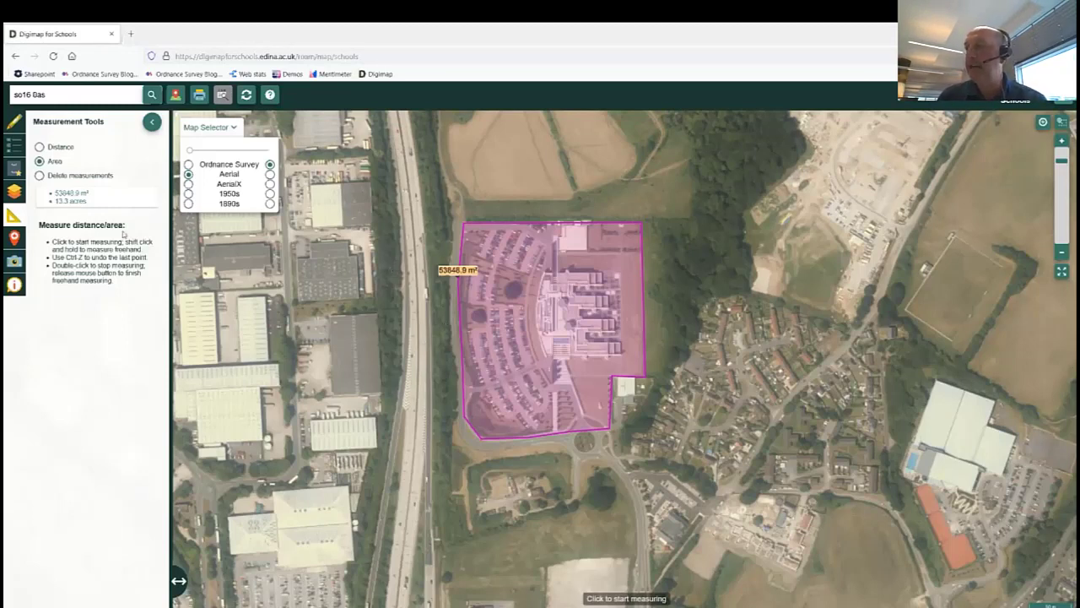
Replace the postcode search with 'paris' and jump the map to Paris, France.
{"action": "left_click", "coordinate": [71, 95]}
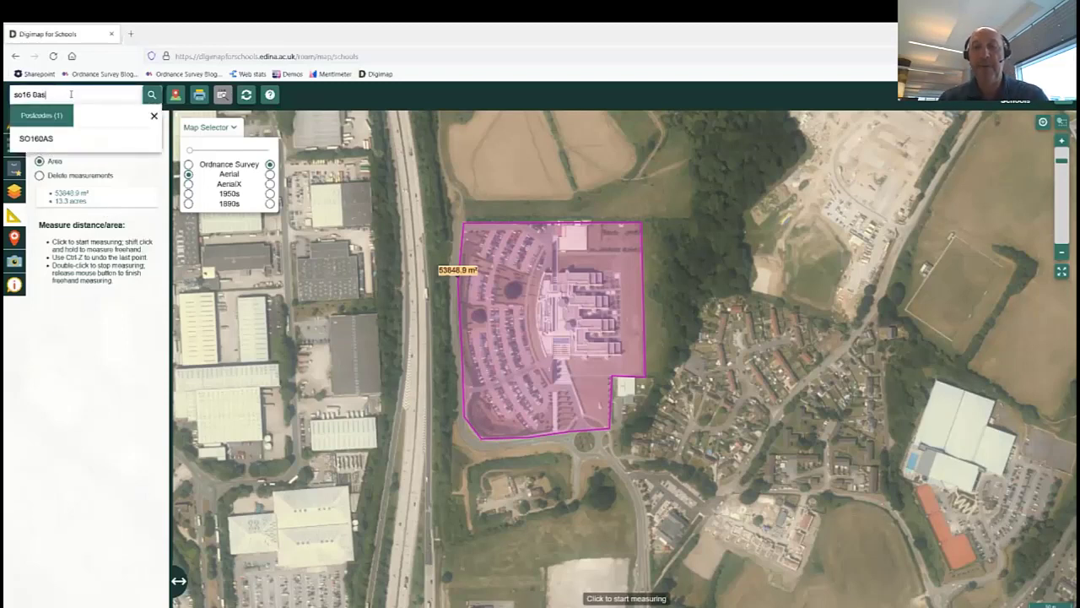
{"action": "key", "text": "BackSpace"}
{"action": "key", "text": "BackSpace"}
{"action": "key", "text": "BackSpace"}
{"action": "key", "text": "BackSpace"}
{"action": "key", "text": "BackSpace"}
{"action": "key", "text": "BackSpace"}
{"action": "key", "text": "BackSpace"}
{"action": "key", "text": "BackSpace"}
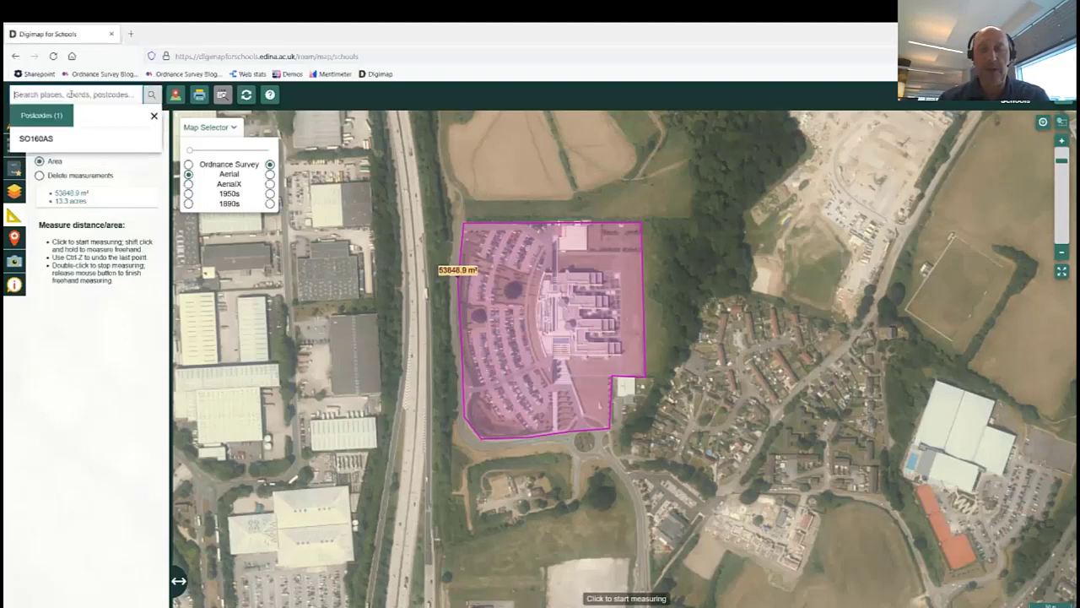
{"action": "type", "text": "paris"}
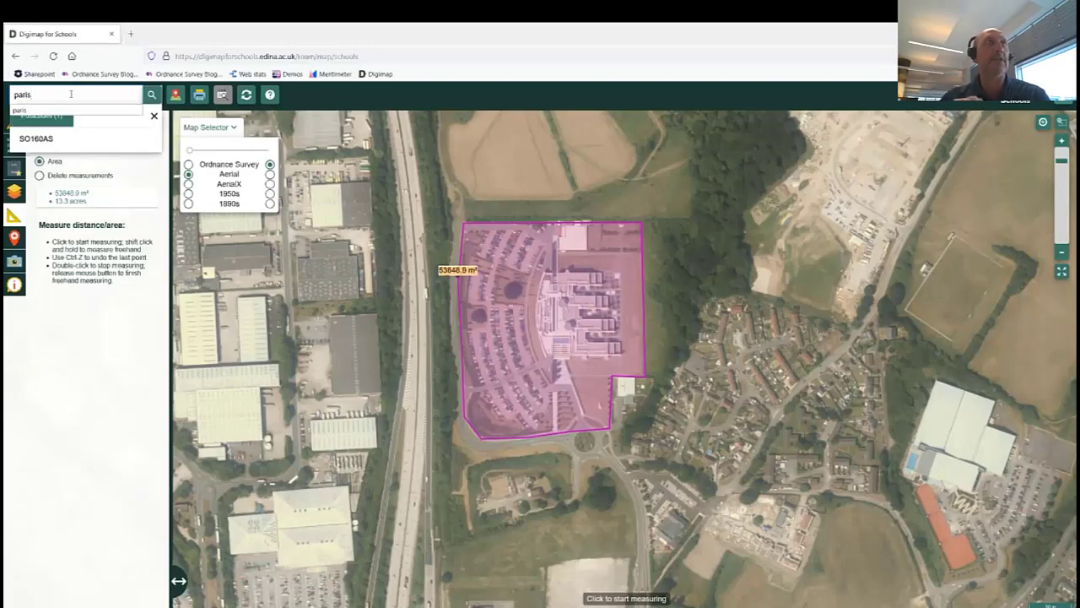
{"action": "key", "text": "Return"}
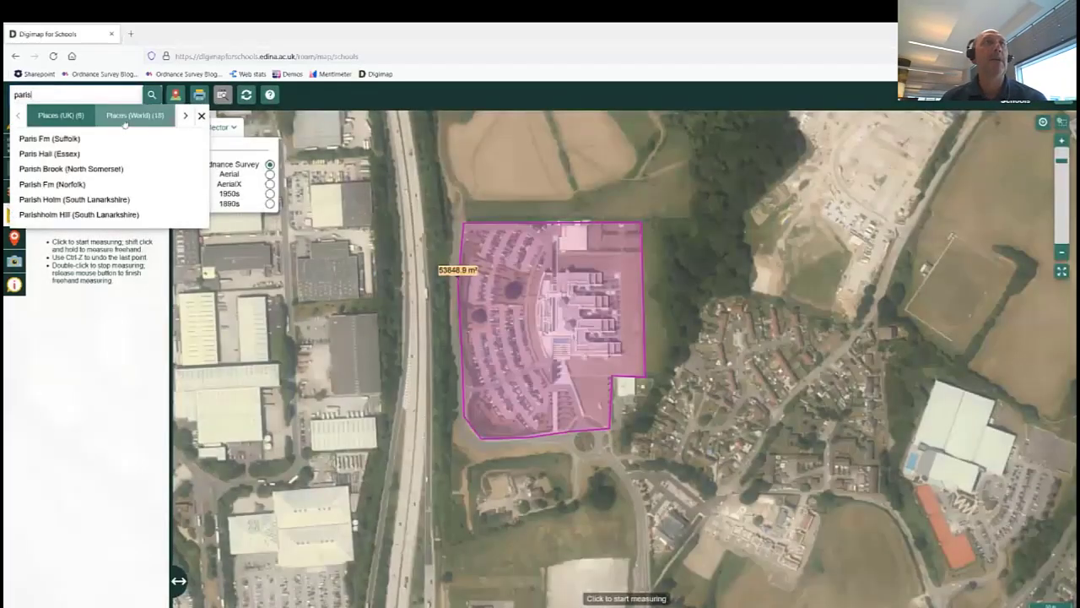
{"action": "left_click", "coordinate": [125, 118]}
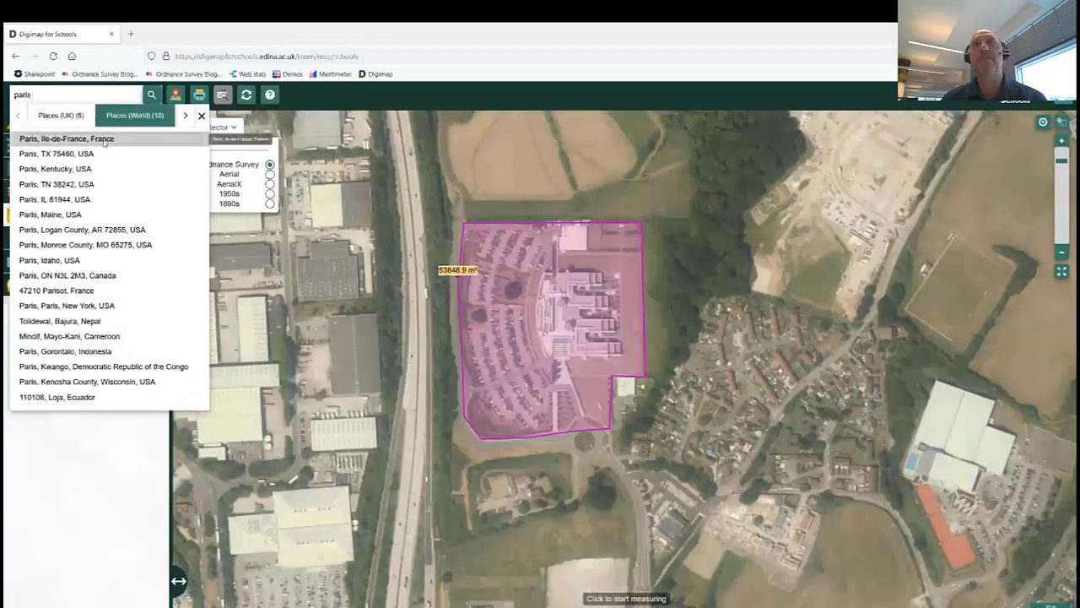
{"action": "left_click", "coordinate": [104, 139]}
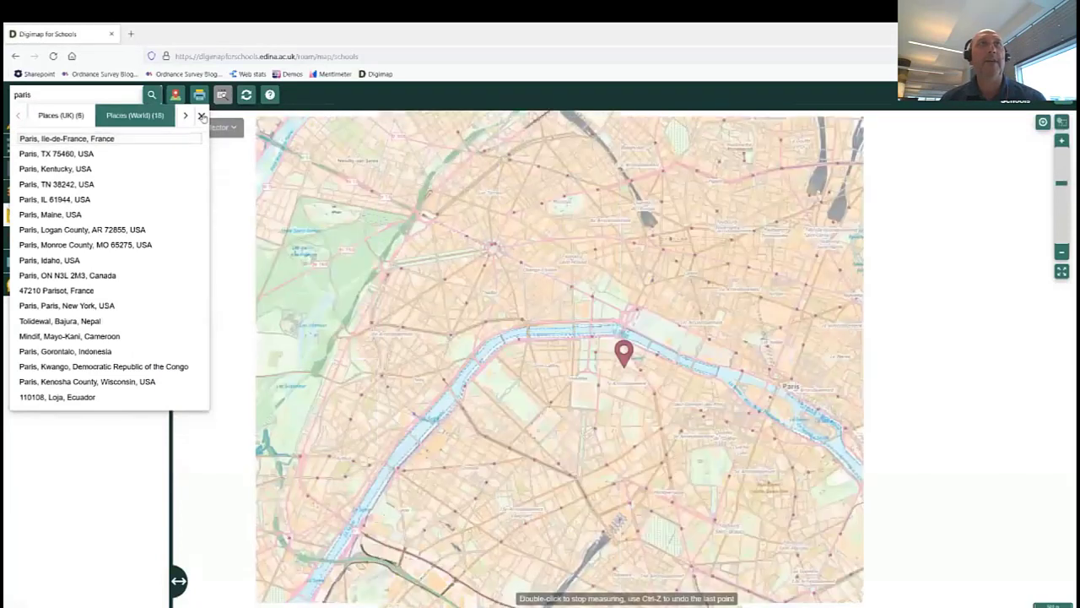
{"action": "left_click", "coordinate": [201, 115]}
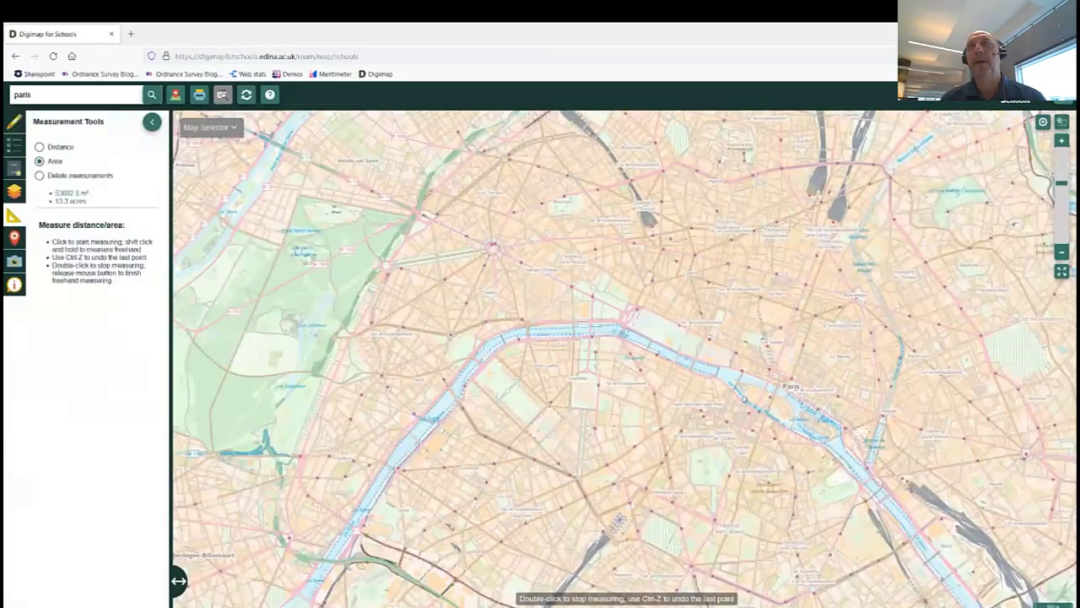
Zoom in to street level and centre Île de la Cité and Notre-Dame.
{"action": "left_click_drag", "start_coordinate": [785, 417], "coordinate": [543, 374]}
{"action": "scroll", "coordinate": [543, 372], "scroll_direction": "up", "scroll_amount": 3}
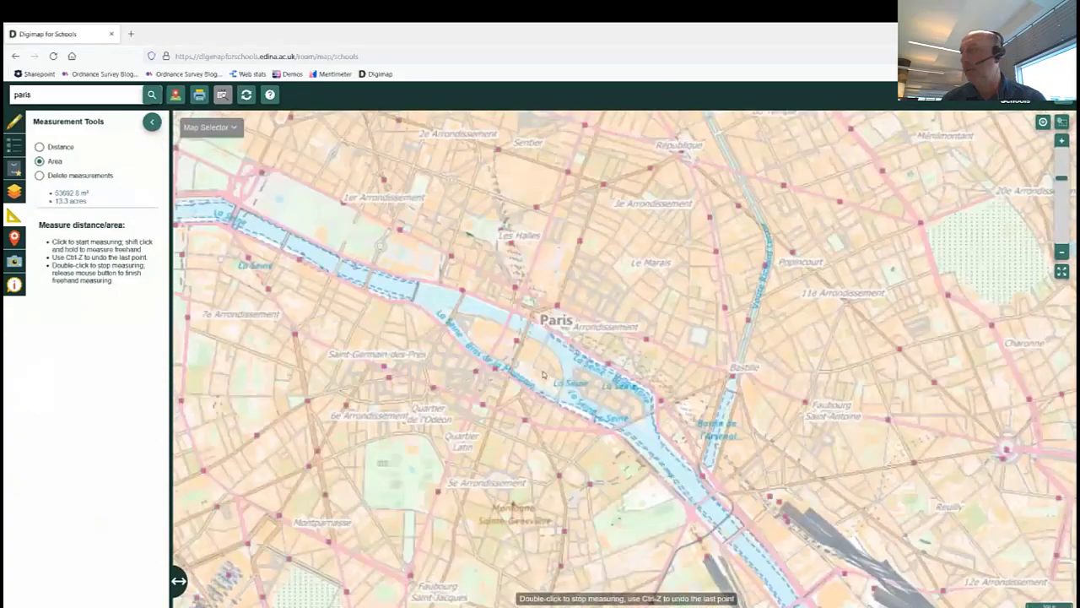
{"action": "scroll", "coordinate": [543, 378], "scroll_direction": "up", "scroll_amount": 1}
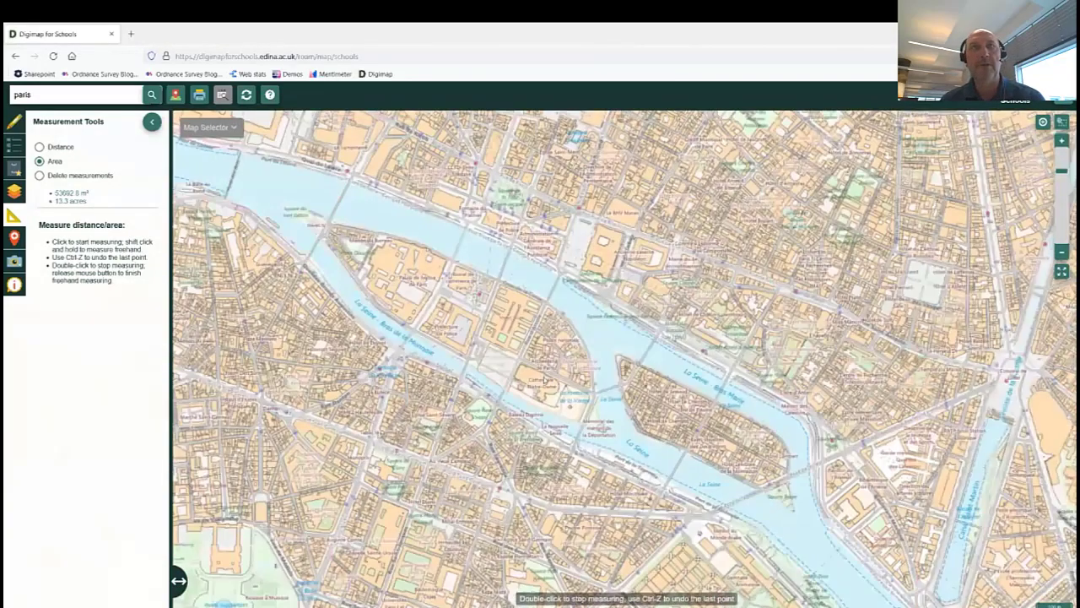
{"action": "scroll", "coordinate": [544, 382], "scroll_direction": "up", "scroll_amount": 1}
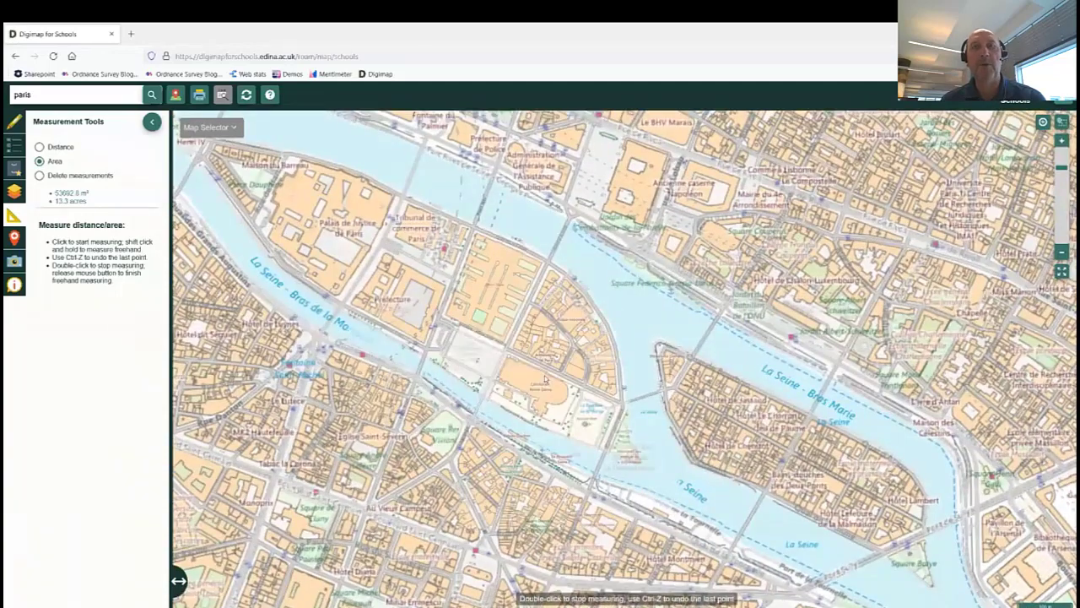
{"action": "left_click_drag", "start_coordinate": [546, 380], "coordinate": [567, 363]}
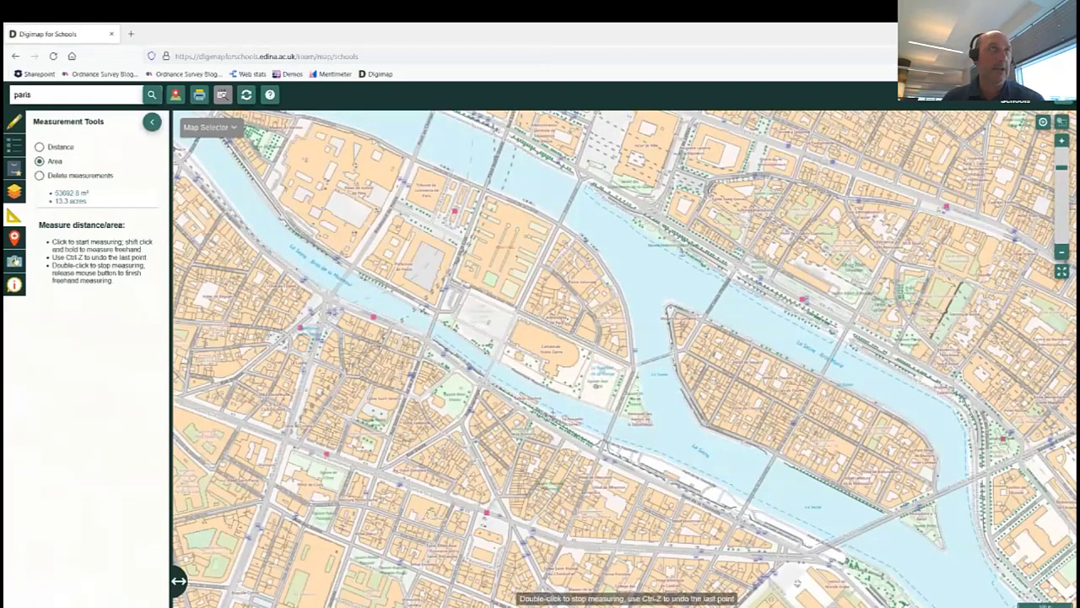
Pin Notre-Dame with a Gridref marker reading 48.8531, 2.3498, then clear 'paris' from the search box.
{"action": "left_click", "coordinate": [152, 123]}
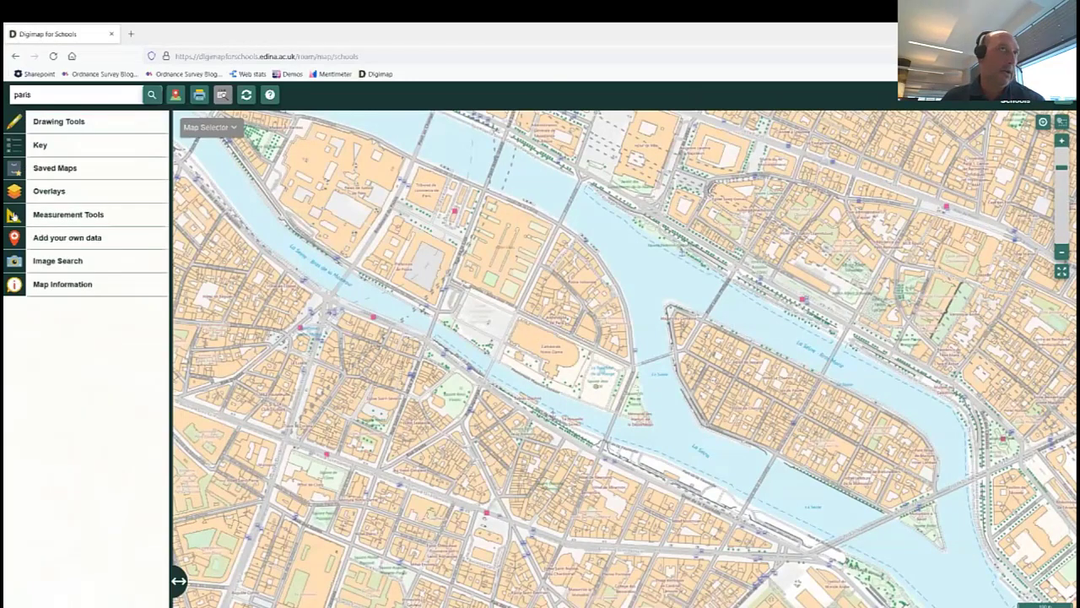
{"action": "left_click", "coordinate": [15, 122]}
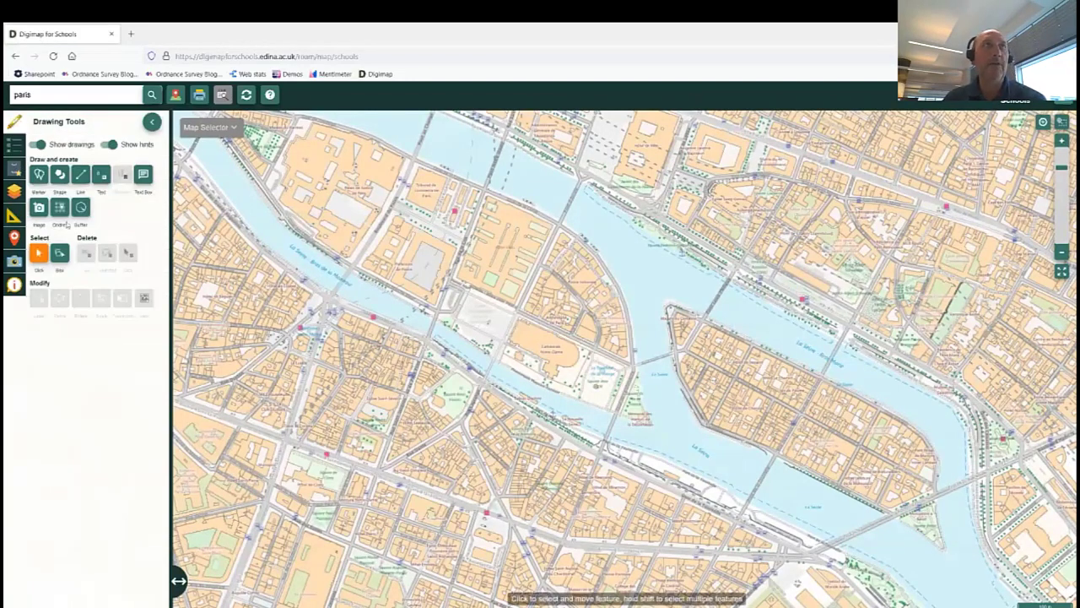
{"action": "left_click", "coordinate": [61, 212]}
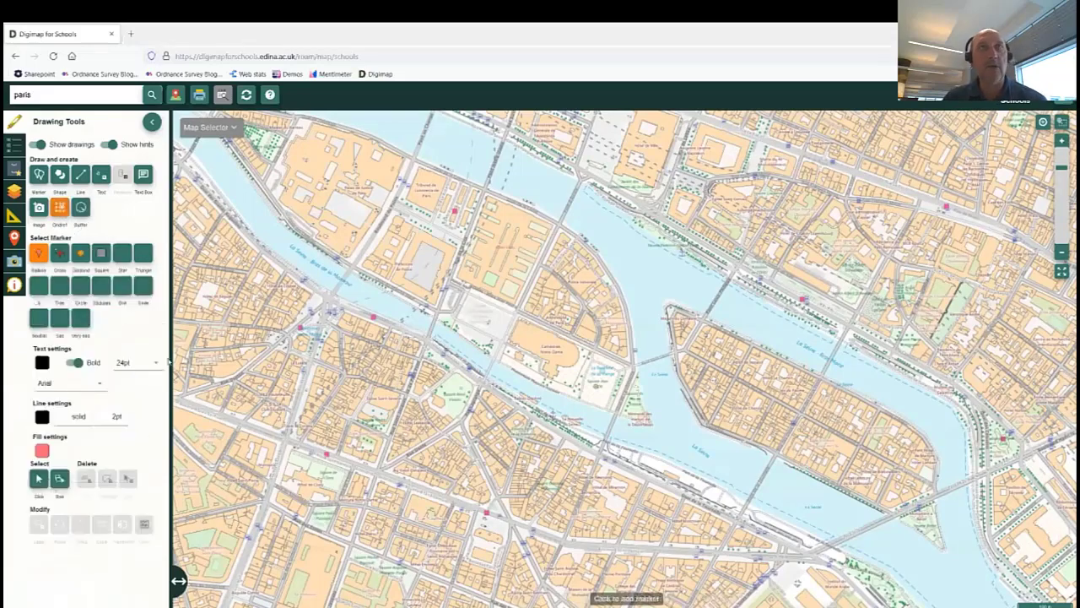
{"action": "left_click", "coordinate": [542, 342]}
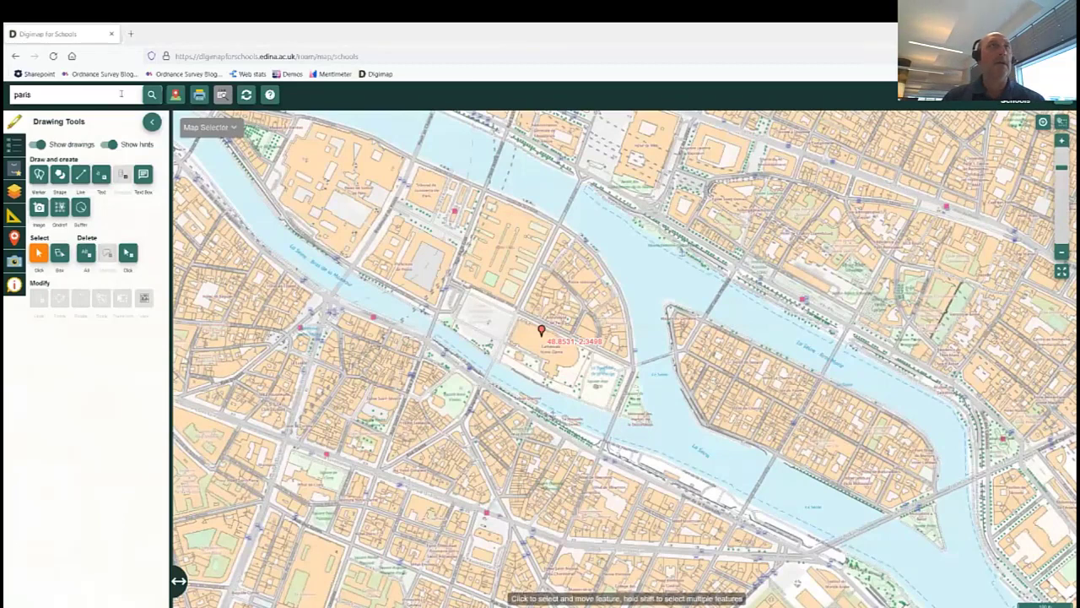
{"action": "left_click", "coordinate": [68, 93]}
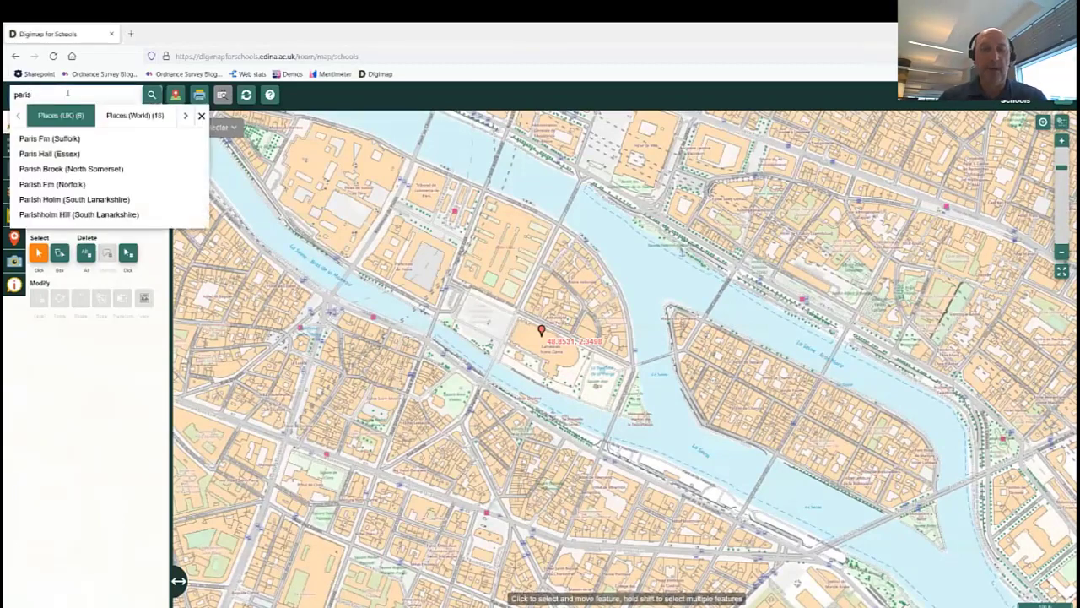
{"action": "key", "text": "BackSpace"}
{"action": "key", "text": "BackSpace"}
{"action": "key", "text": "BackSpace"}
{"action": "key", "text": "BackSpace"}
{"action": "key", "text": "BackSpace"}
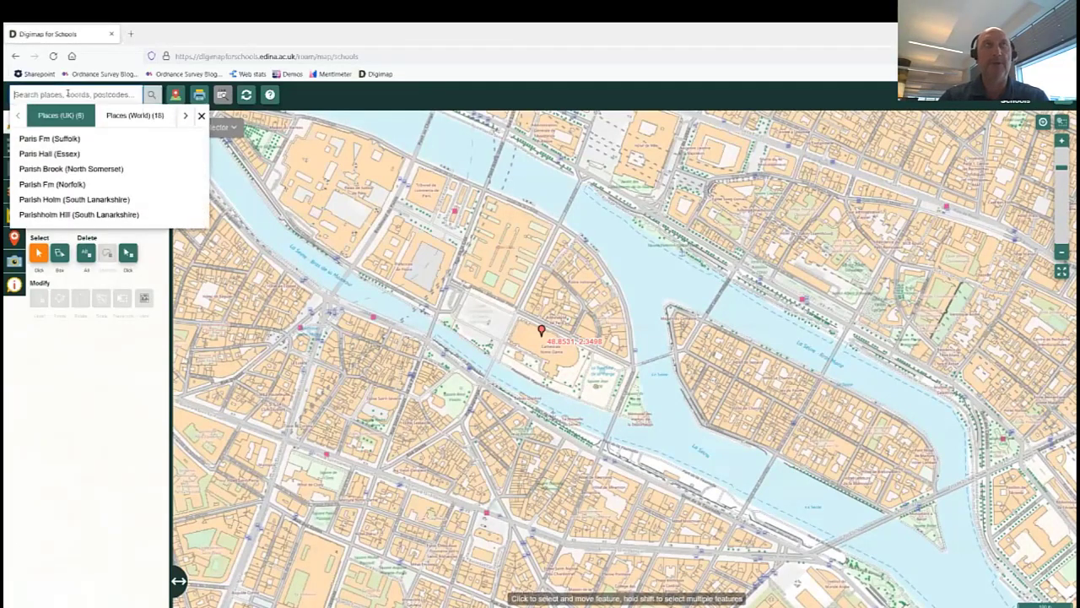
Search postcode SO16 0AS to return to the Nursling offices, then close the Map Selector panel.
{"action": "type", "text": "so16 0as"}
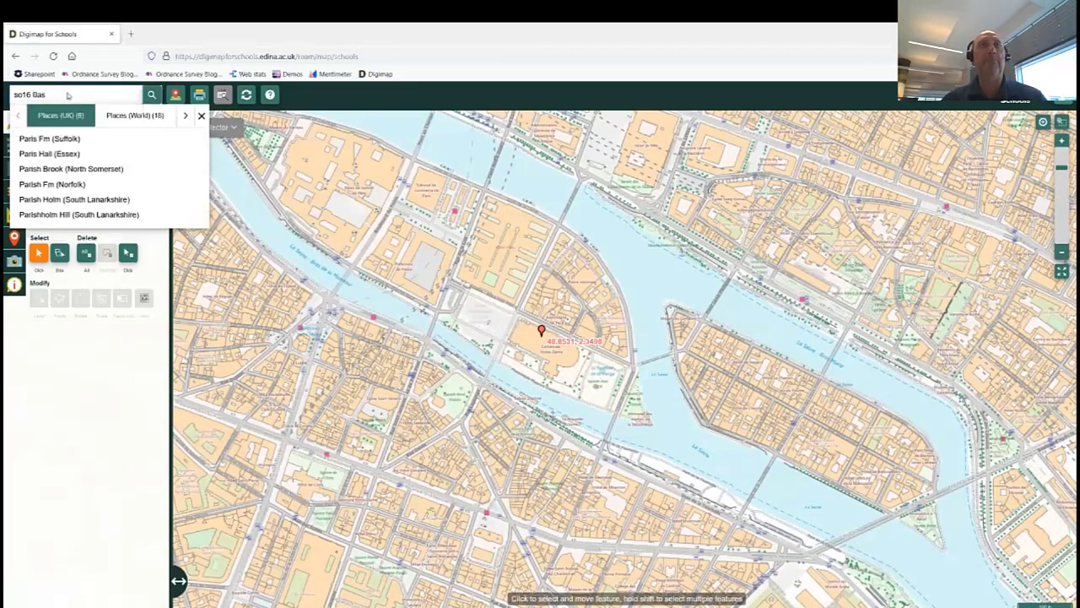
{"action": "key", "text": "Return"}
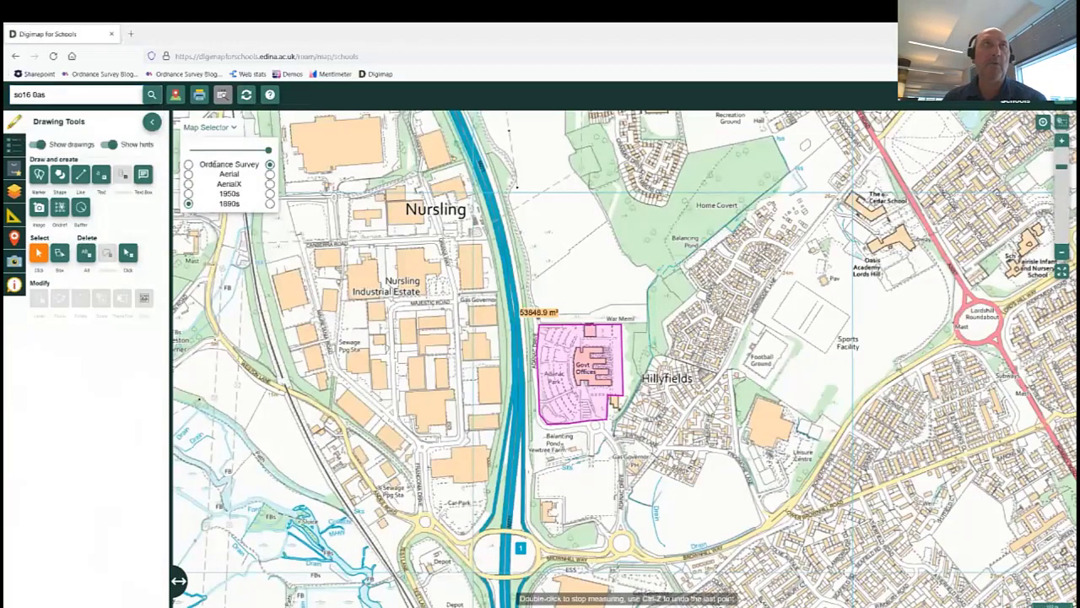
{"action": "left_click", "coordinate": [221, 128]}
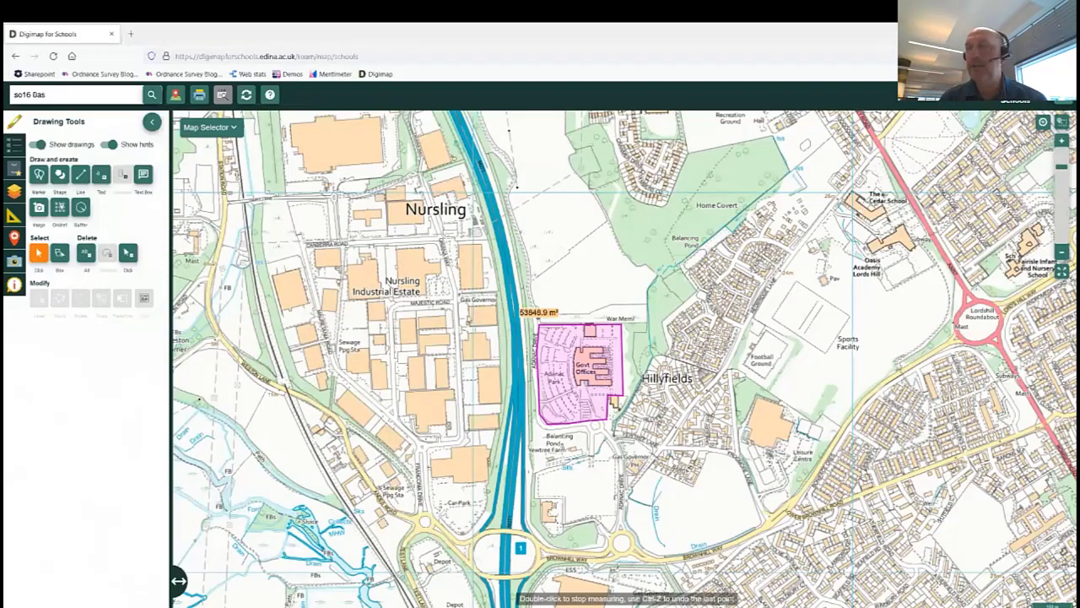
Zoom out and pan west to show Testwood Lakes and Lower Test Nature Reserve.
{"action": "scroll", "coordinate": [451, 310], "scroll_direction": "down", "scroll_amount": 1}
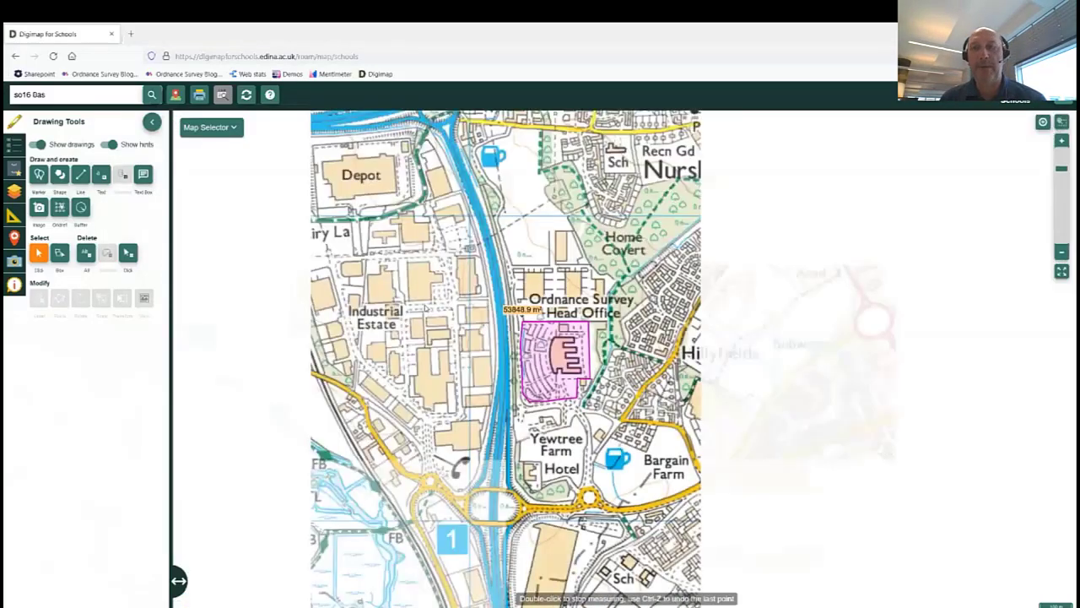
{"action": "scroll", "coordinate": [425, 304], "scroll_direction": "down", "scroll_amount": 1}
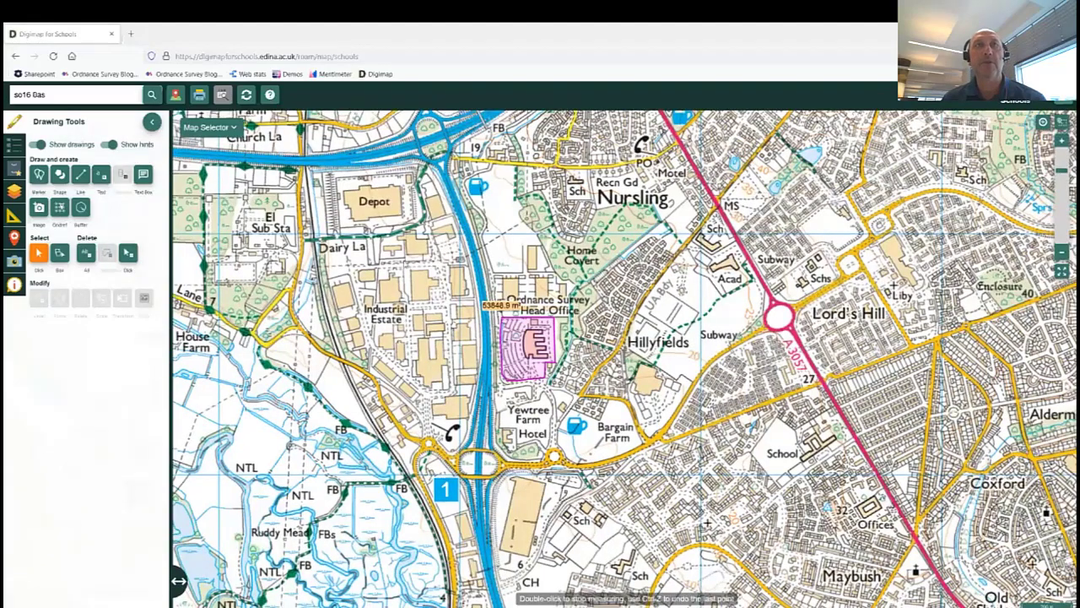
{"action": "scroll", "coordinate": [1044, 310], "scroll_direction": "down", "scroll_amount": 1}
{"action": "left_click_drag", "start_coordinate": [190, 279], "coordinate": [369, 279]}
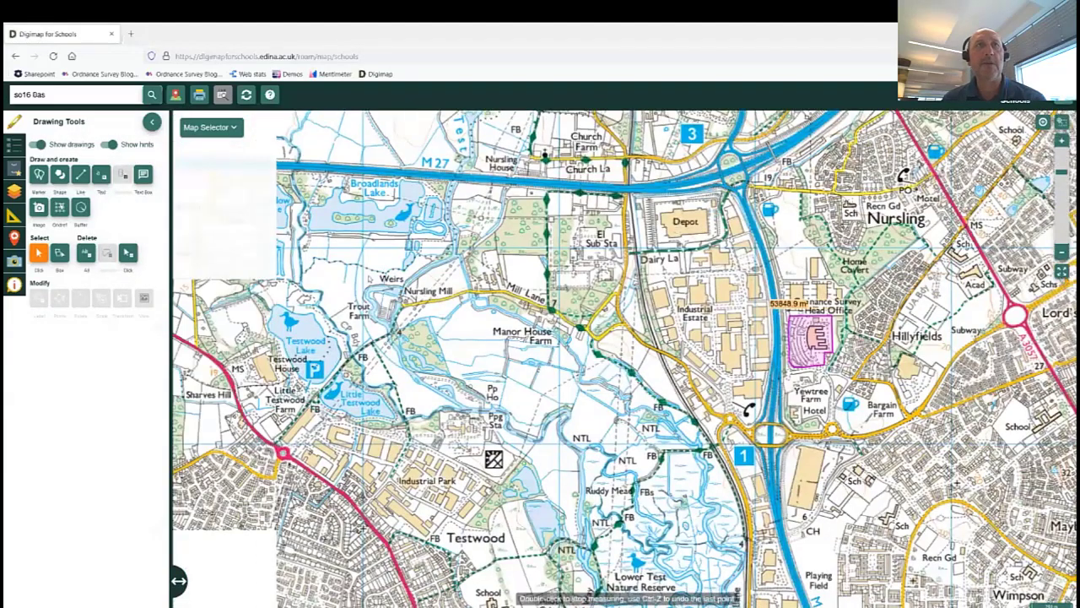
{"action": "scroll", "coordinate": [370, 279], "scroll_direction": "down", "scroll_amount": 1}
{"action": "scroll", "coordinate": [371, 274], "scroll_direction": "down", "scroll_amount": 1}
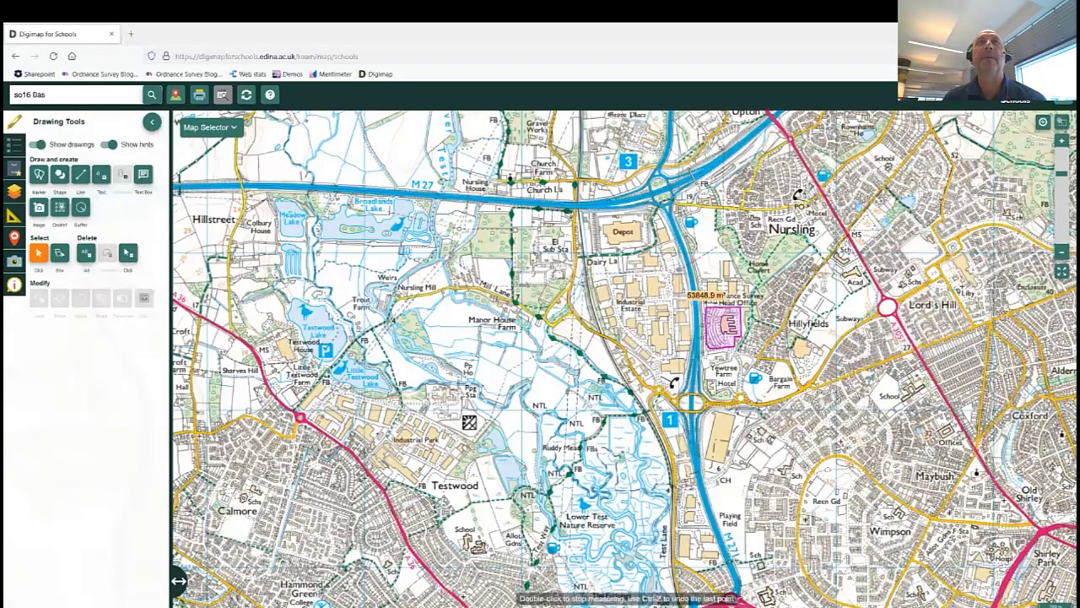
{"action": "left_click_drag", "start_coordinate": [329, 312], "coordinate": [444, 296]}
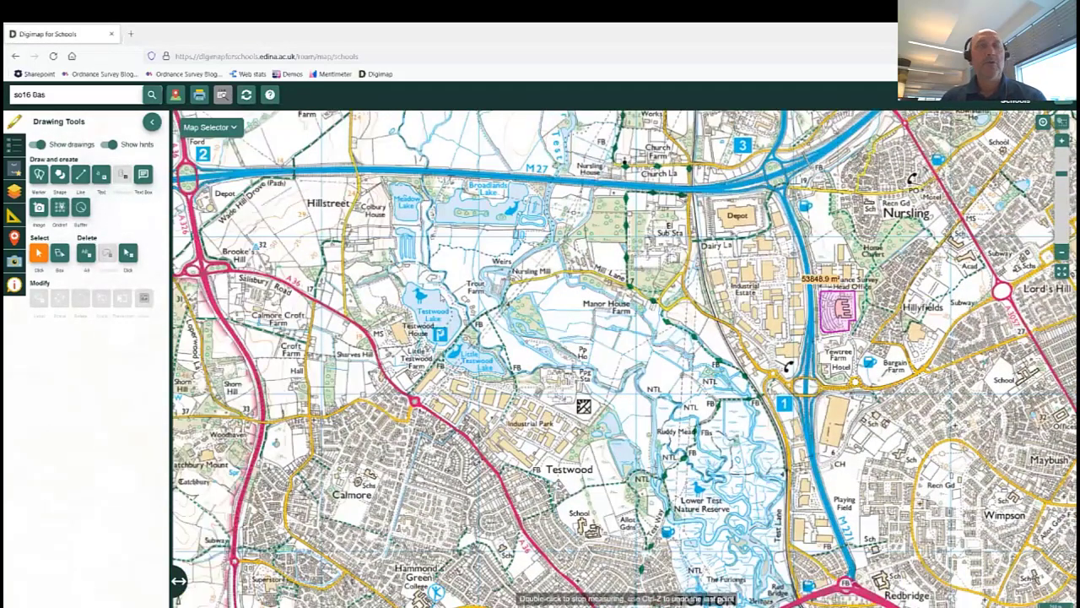
Set the Line tool to magenta at 7pt and place the first point near Calmore.
{"action": "left_click", "coordinate": [81, 175]}
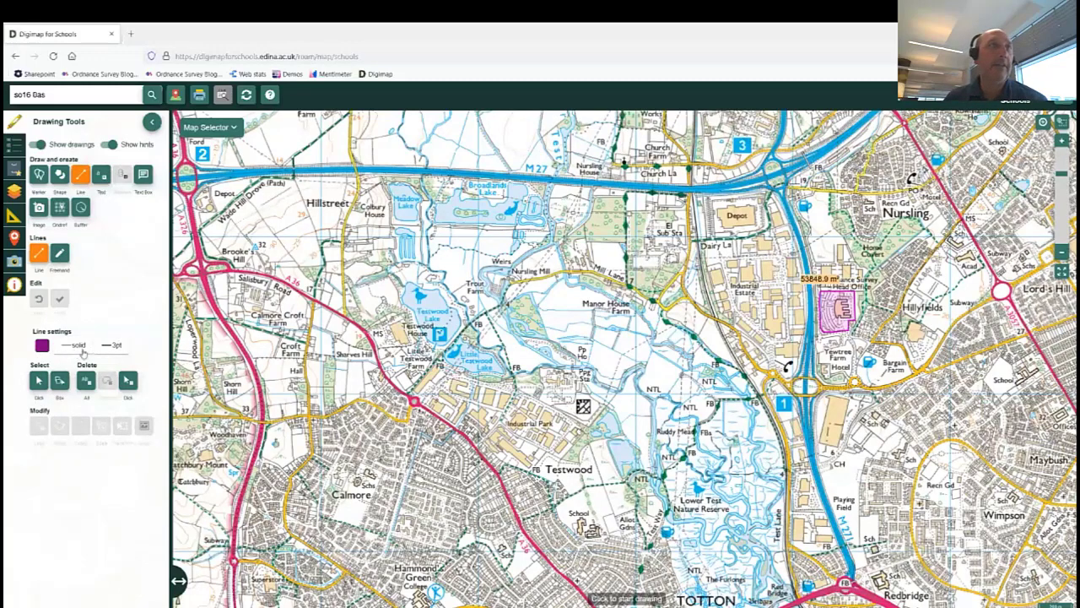
{"action": "left_click", "coordinate": [42, 347]}
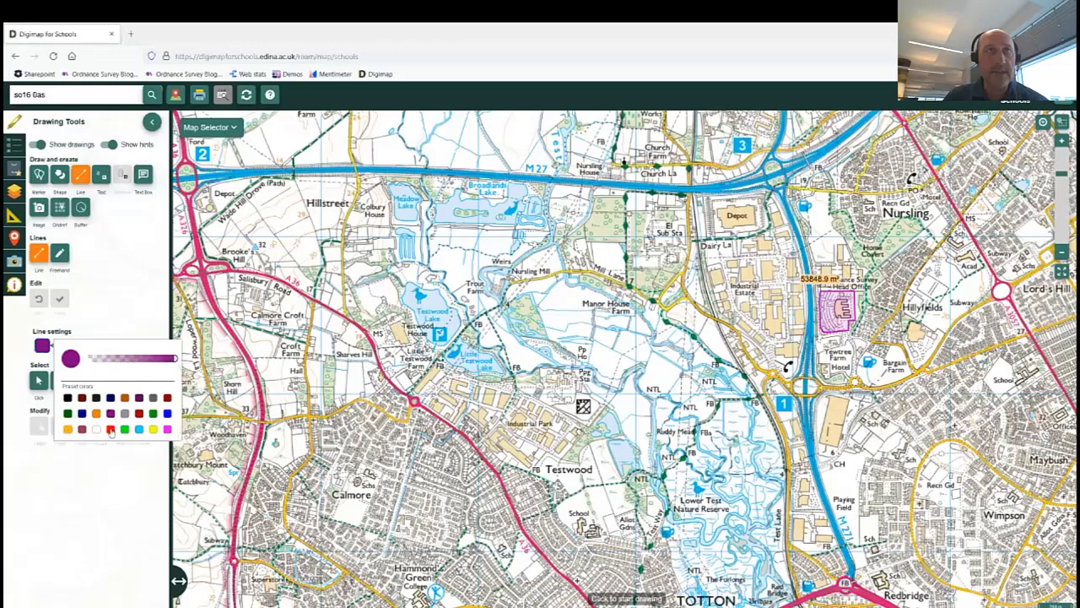
{"action": "left_click", "coordinate": [167, 429]}
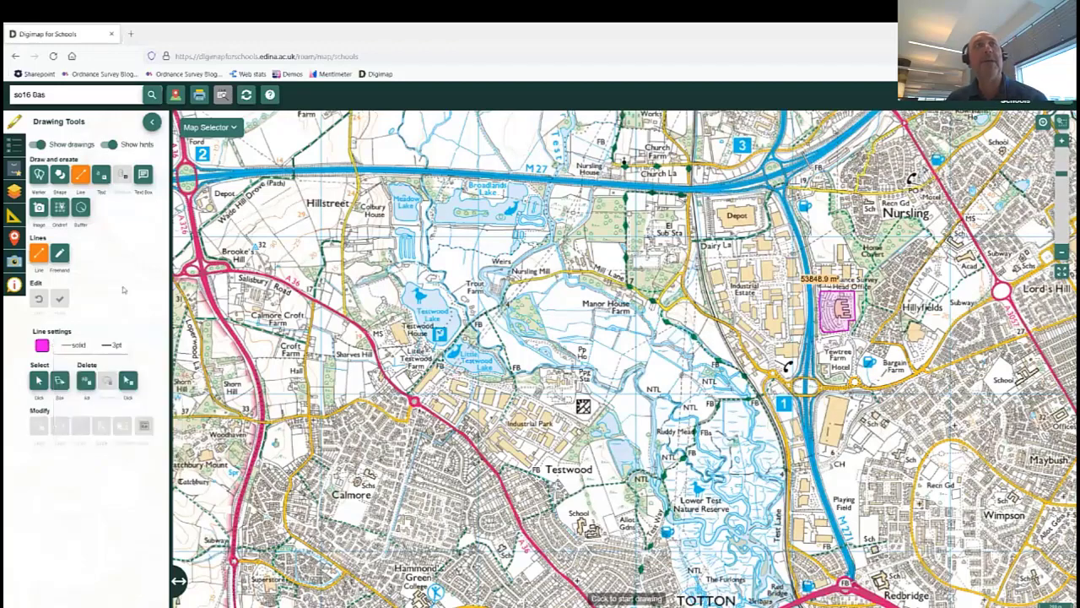
{"action": "left_click", "coordinate": [113, 345]}
{"action": "left_click", "coordinate": [116, 507]}
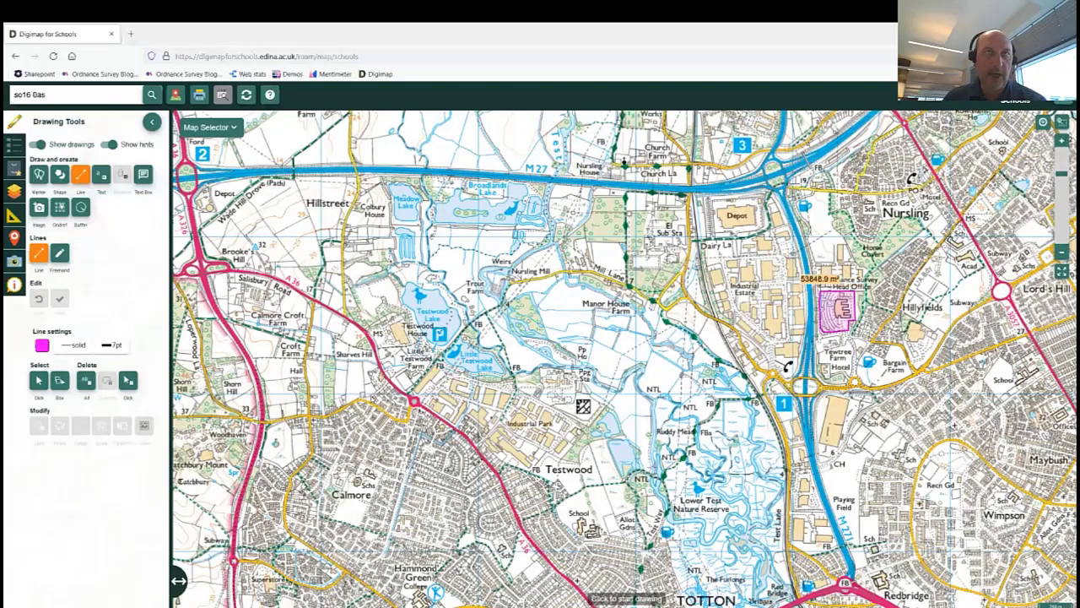
{"action": "left_click", "coordinate": [372, 398]}
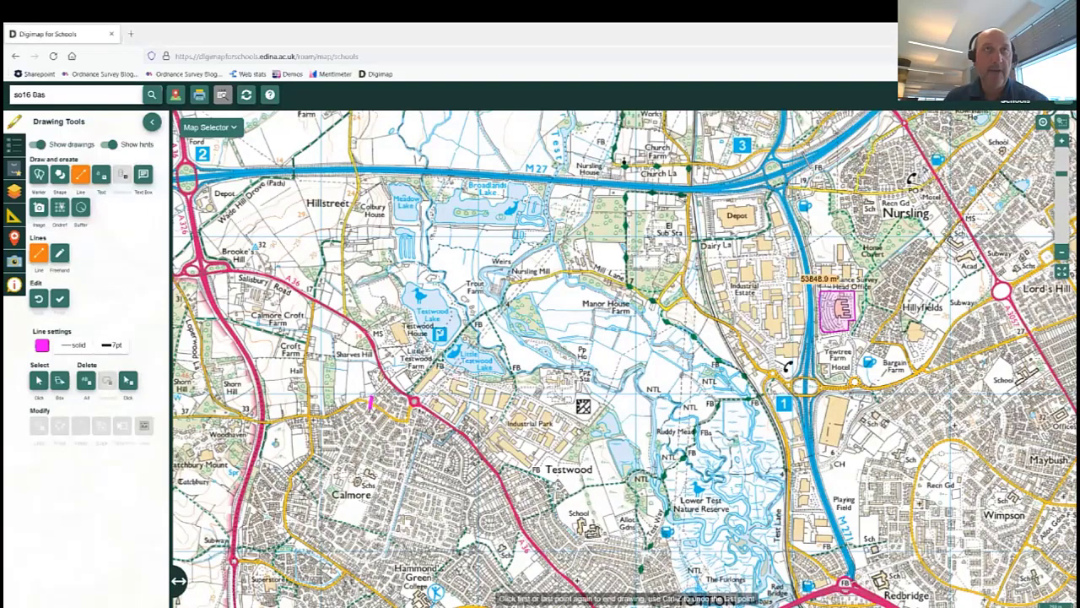
Extend the magenta line north along Salisbury Road to the M27, then east along the motorway.
{"action": "left_click", "coordinate": [352, 401]}
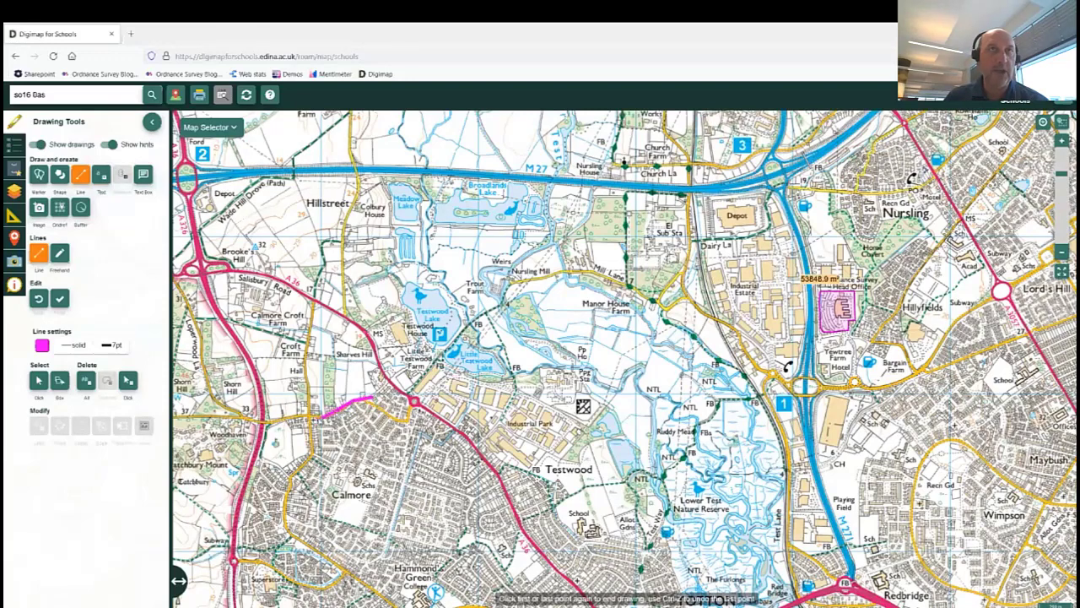
{"action": "left_click", "coordinate": [313, 415]}
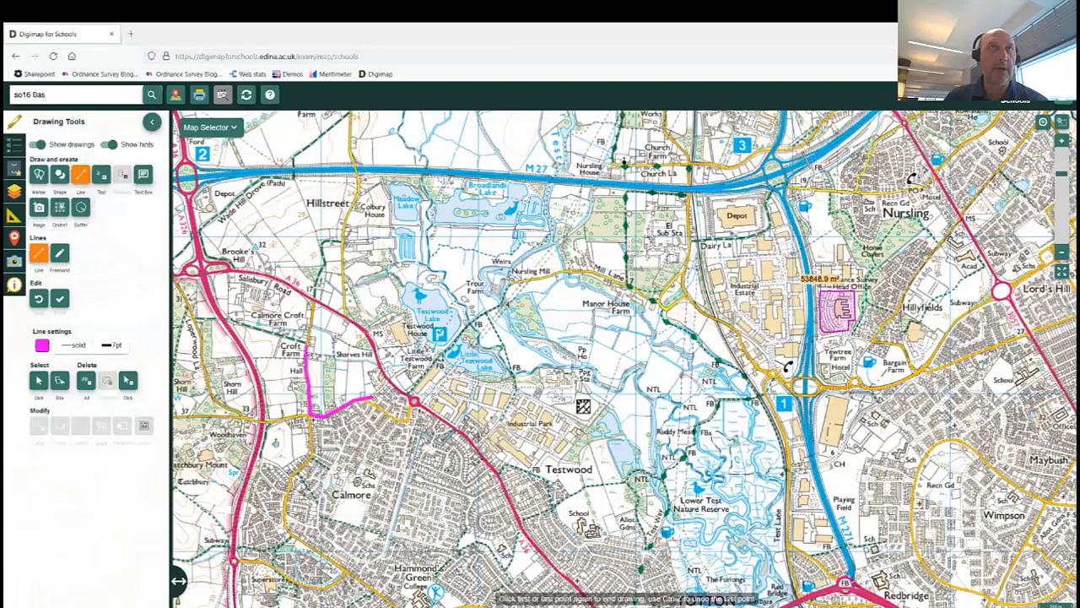
{"action": "left_click", "coordinate": [313, 301]}
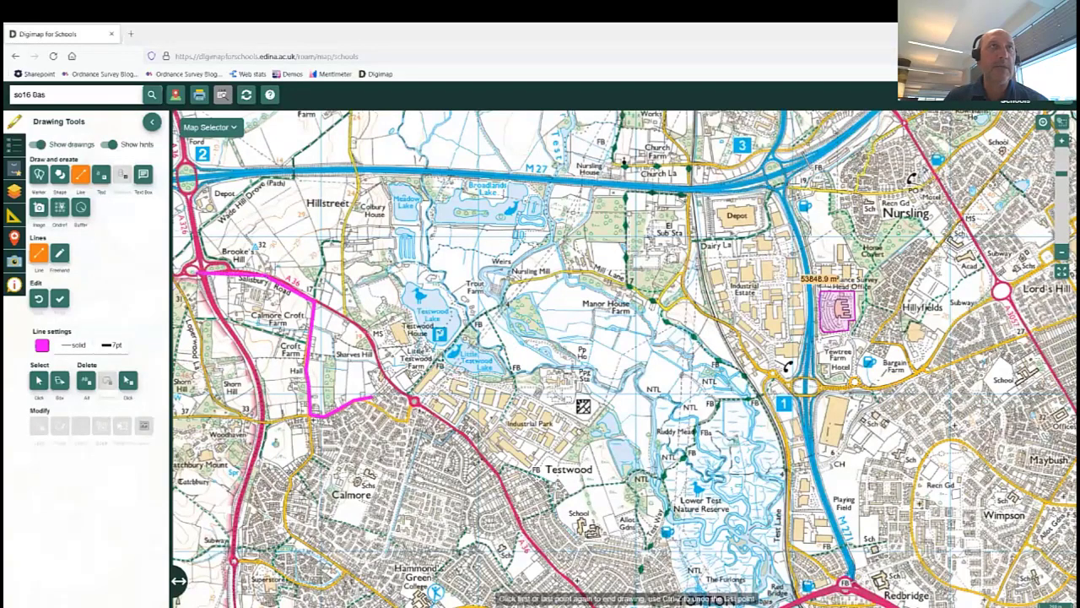
{"action": "left_click", "coordinate": [187, 272]}
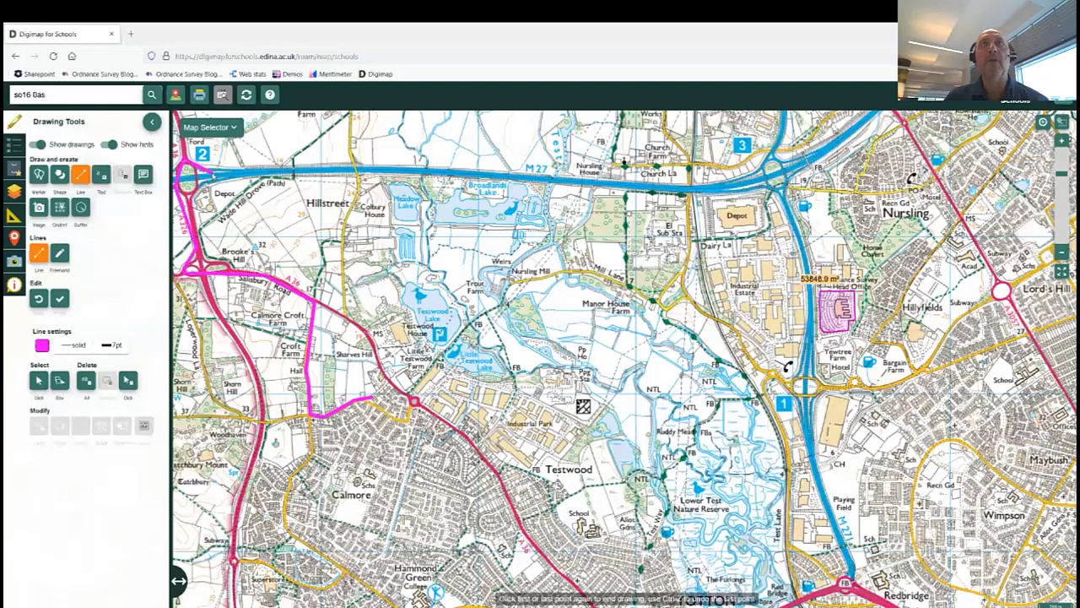
{"action": "left_click", "coordinate": [187, 172]}
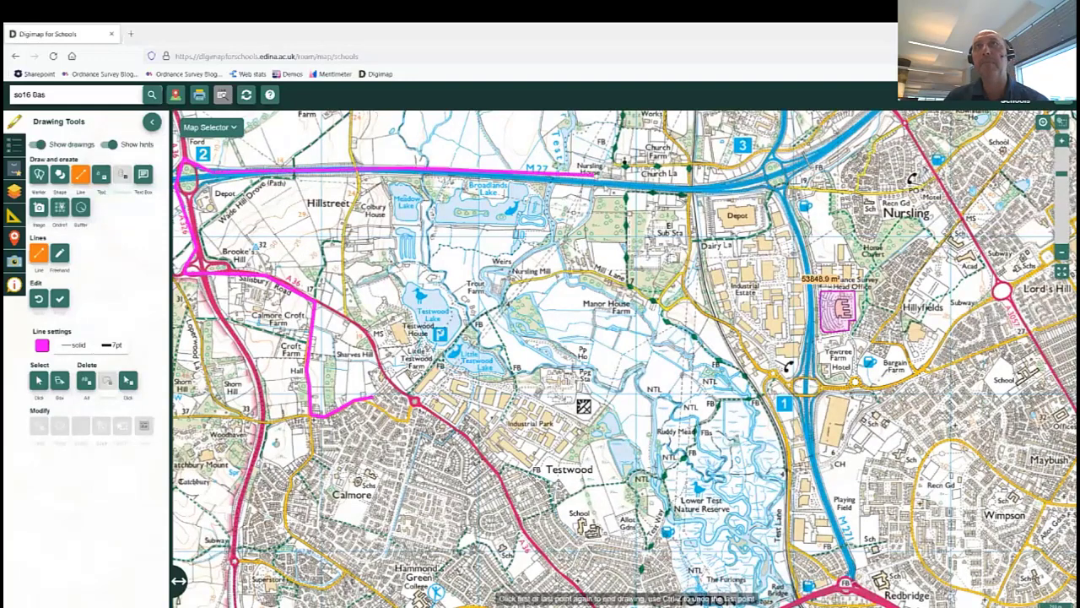
{"action": "left_click", "coordinate": [601, 177]}
{"action": "left_click", "coordinate": [739, 178]}
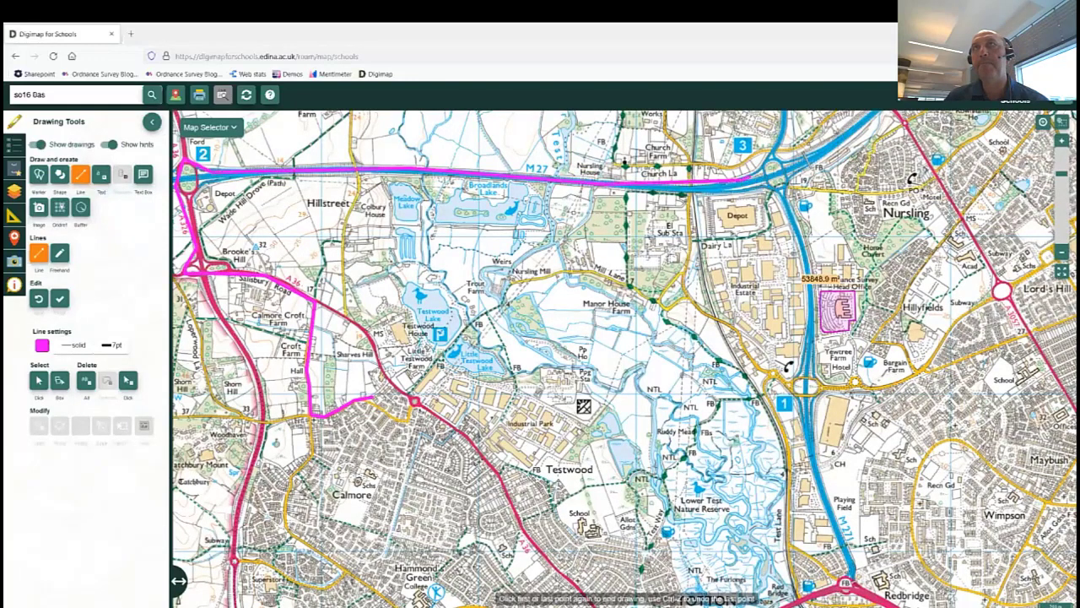
Continue the line south down the M271 and finish it around Yewtree Farm.
{"action": "left_click_drag", "start_coordinate": [774, 158], "coordinate": [797, 157]}
{"action": "left_click", "coordinate": [797, 158]}
{"action": "left_click", "coordinate": [810, 179]}
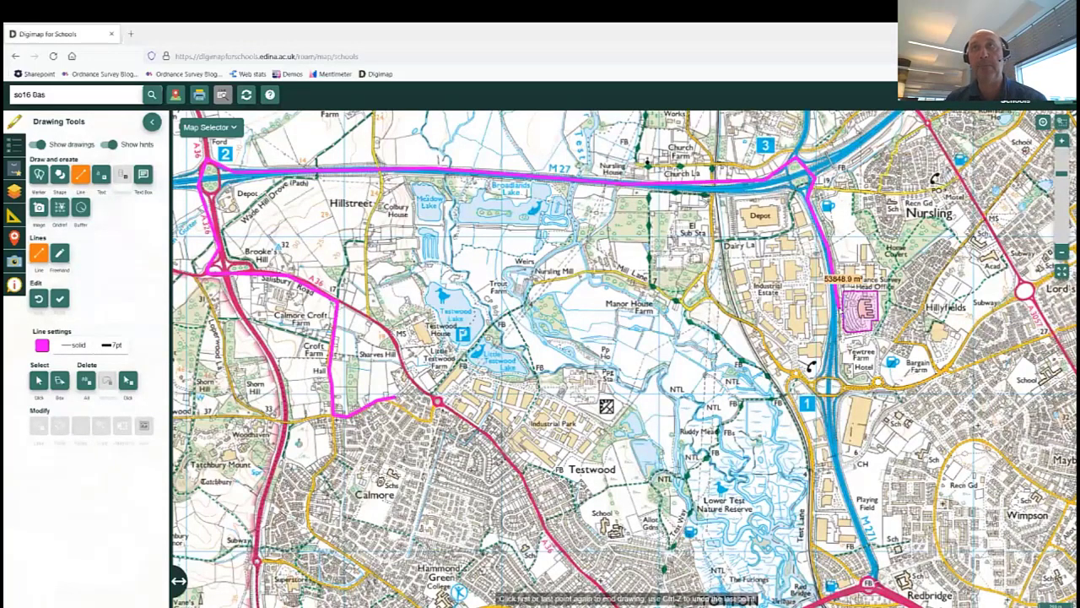
{"action": "left_click_drag", "start_coordinate": [832, 315], "coordinate": [772, 315]}
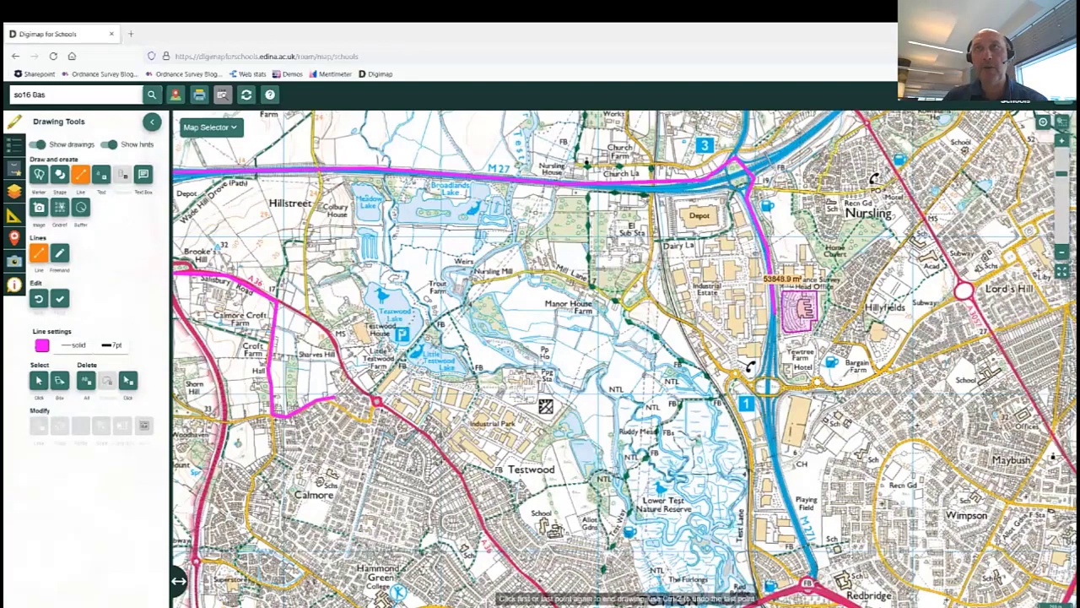
{"action": "left_click_drag", "start_coordinate": [832, 337], "coordinate": [756, 301]}
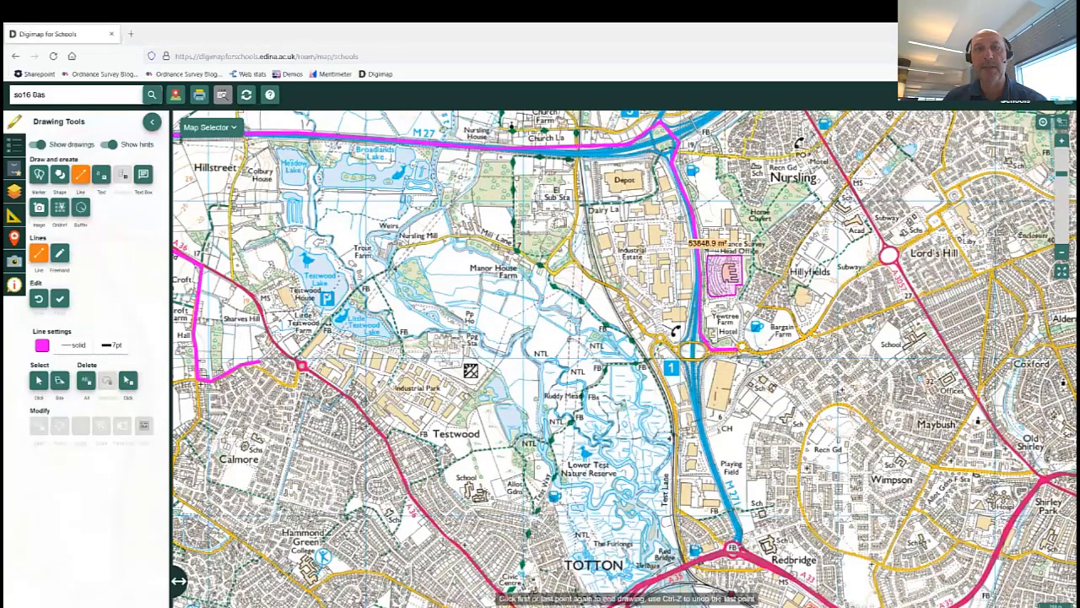
{"action": "left_click", "coordinate": [740, 348]}
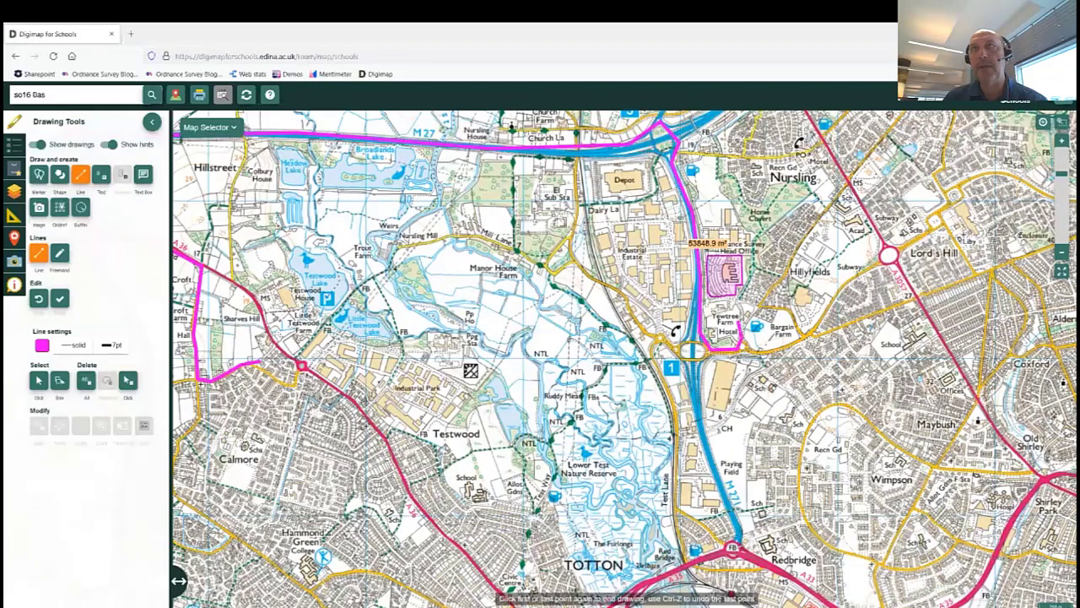
{"action": "left_click", "coordinate": [739, 302]}
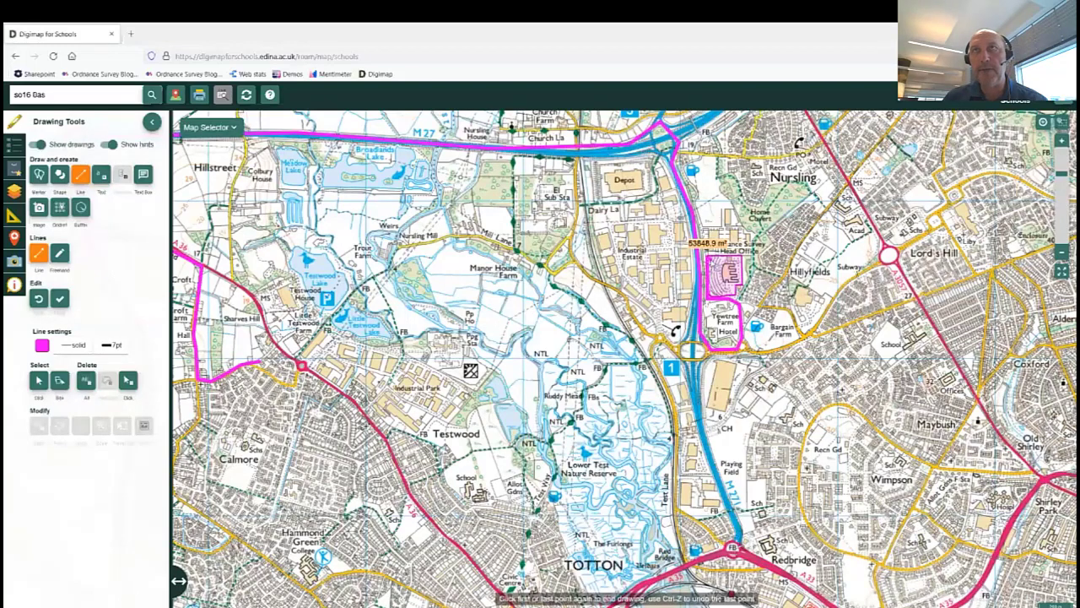
{"action": "double_click", "coordinate": [707, 297]}
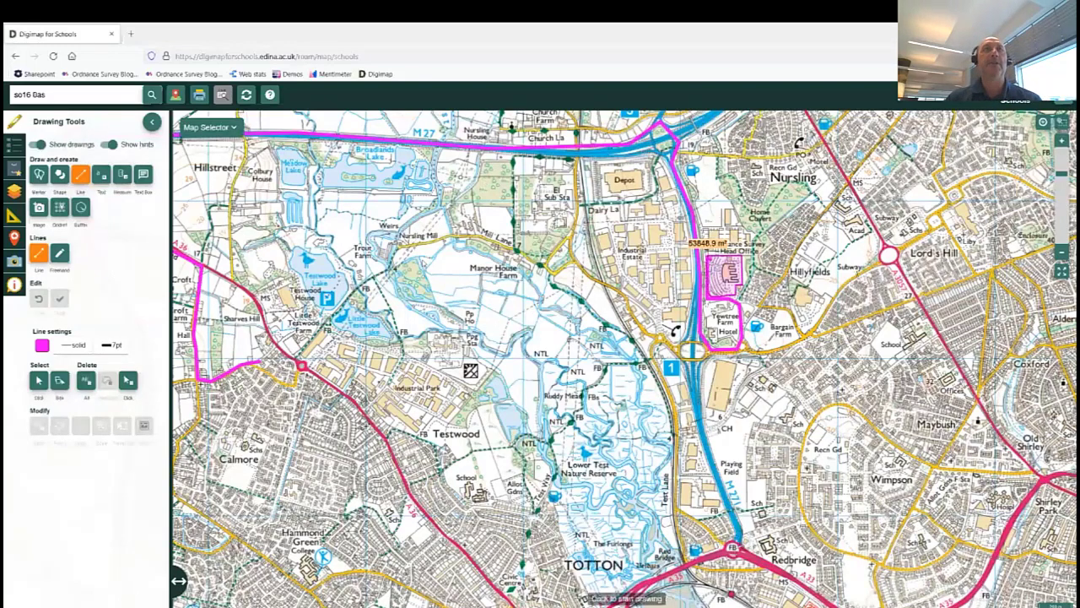
Pan to the western M27 junction and label the M27 line with its length, 9.1 km.
{"action": "left_click_drag", "start_coordinate": [439, 272], "coordinate": [563, 318]}
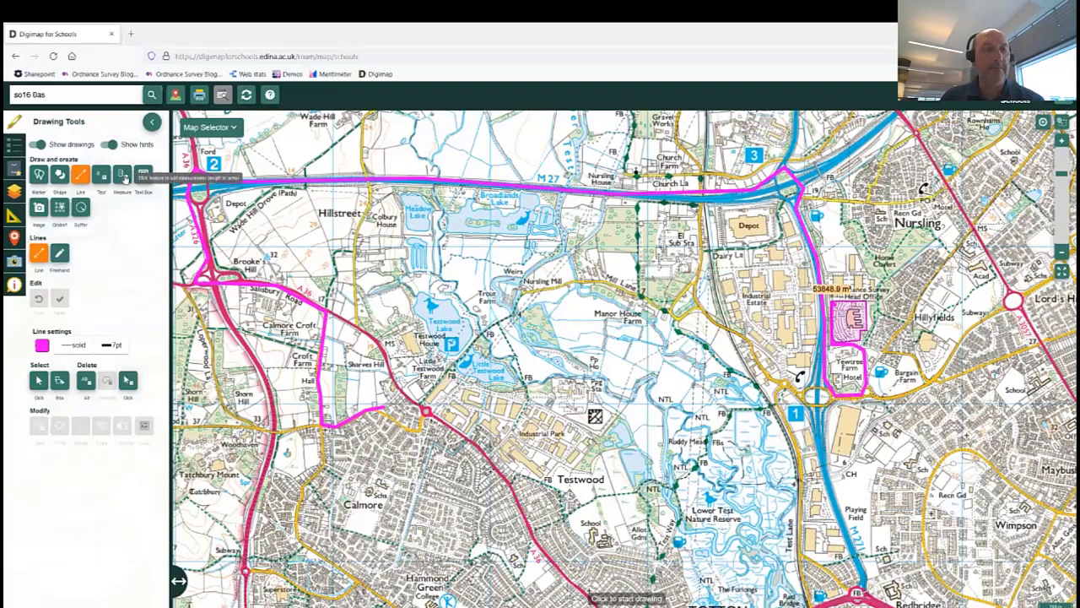
{"action": "left_click", "coordinate": [124, 177]}
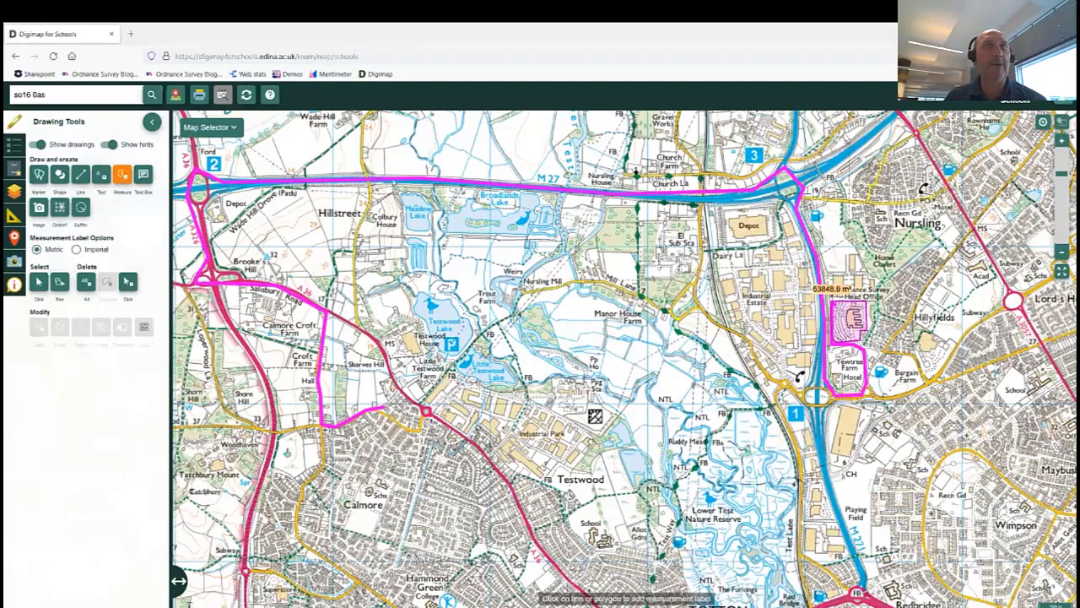
{"action": "left_click", "coordinate": [408, 182]}
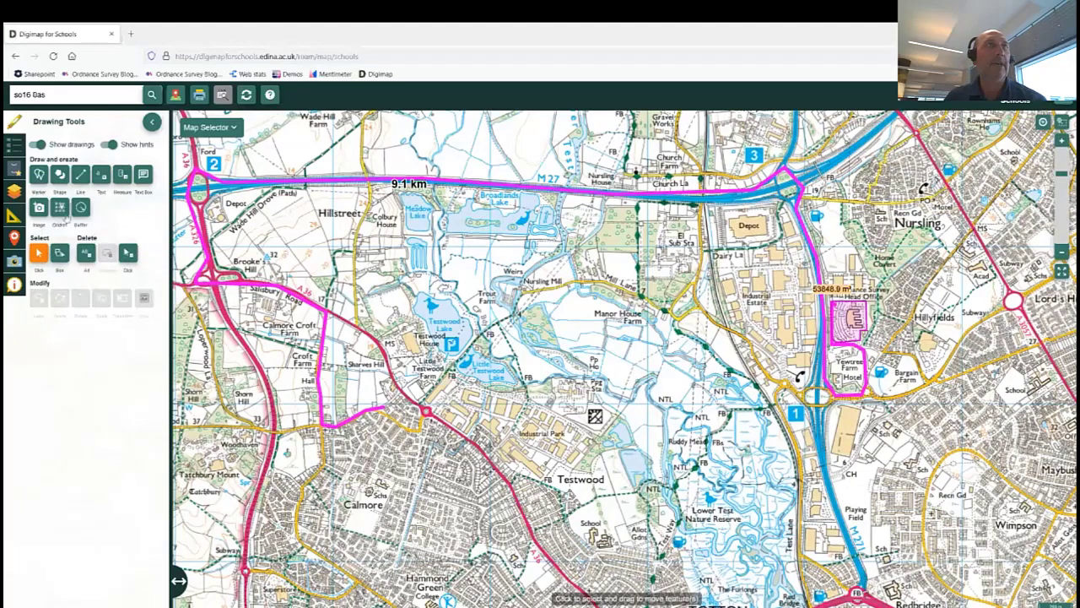
Switch measurement labels to Imperial and add a 5.7 mi length label to the M27 line.
{"action": "left_click", "coordinate": [124, 177]}
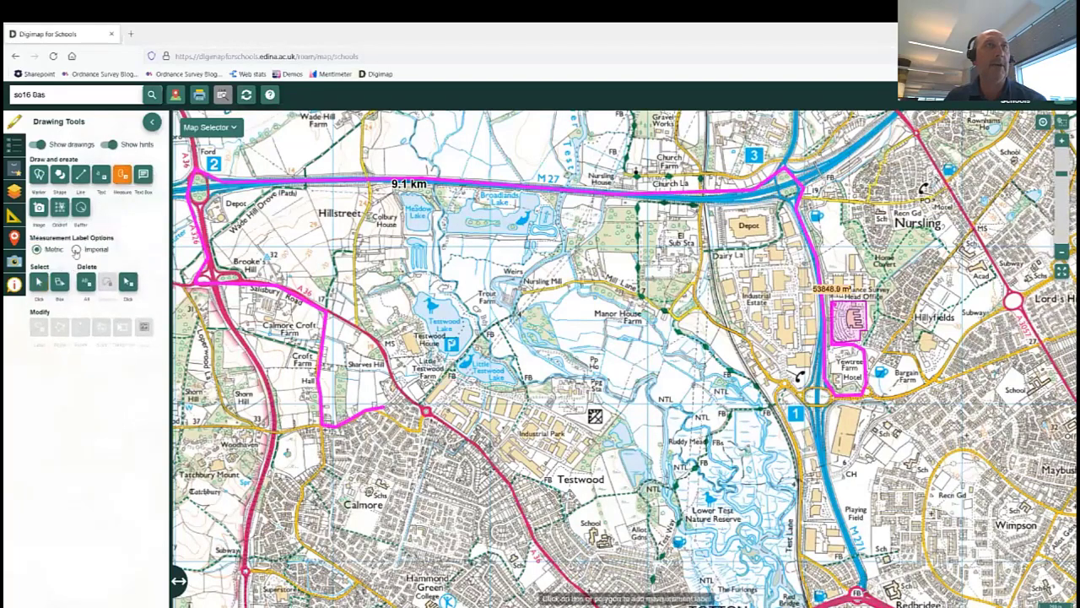
{"action": "left_click", "coordinate": [76, 250]}
{"action": "left_click", "coordinate": [518, 189]}
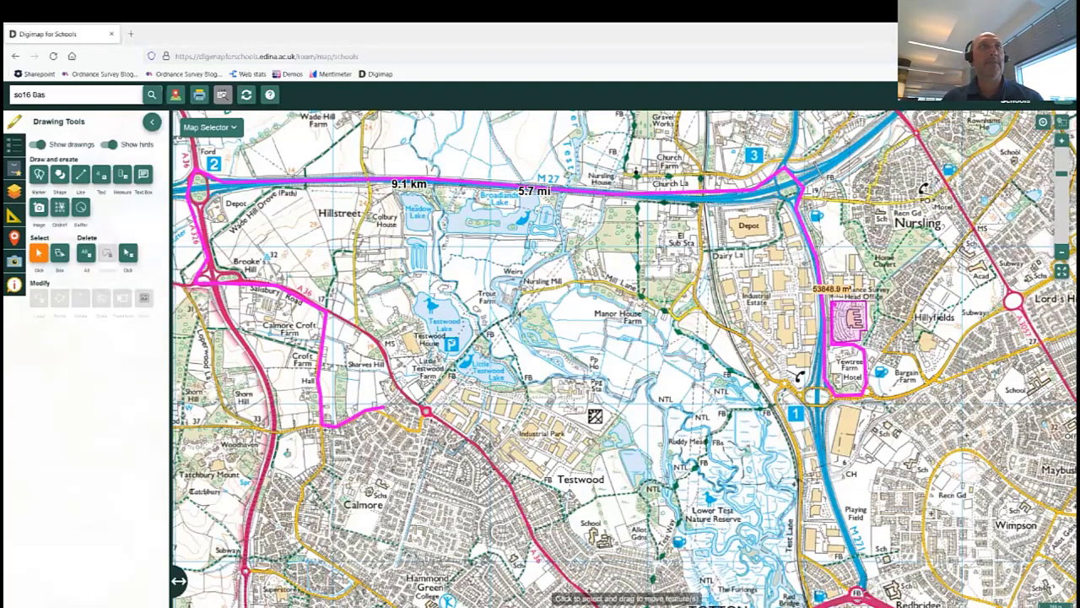
{"action": "left_click", "coordinate": [153, 122]}
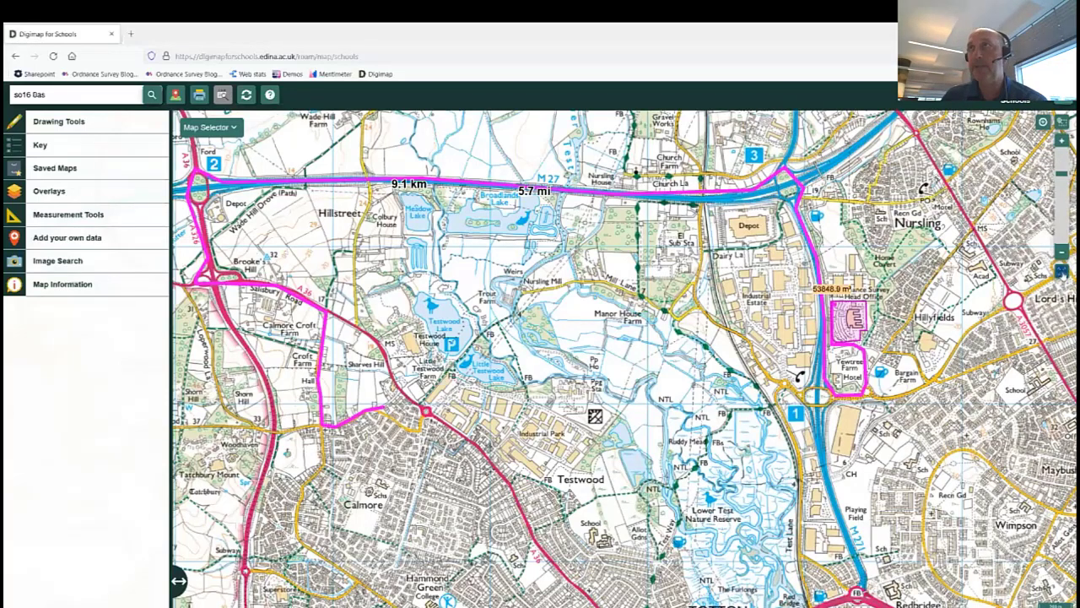
Zoom out to the world, reload the page to clear the drawings, and show the full world extent.
{"action": "left_click", "coordinate": [1060, 272]}
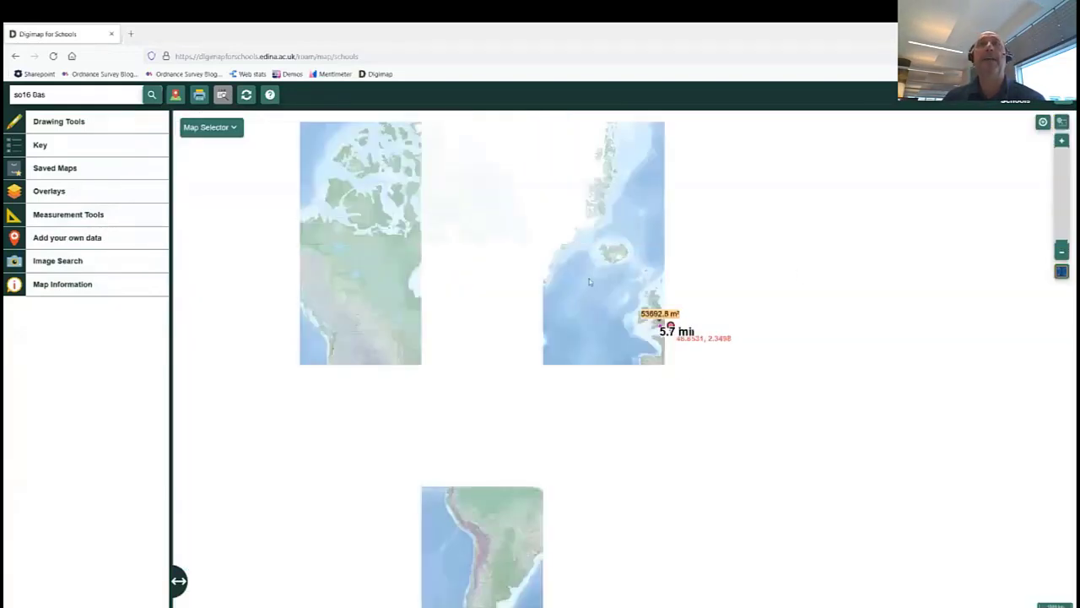
{"action": "left_click", "coordinate": [247, 95]}
{"action": "left_click", "coordinate": [551, 378]}
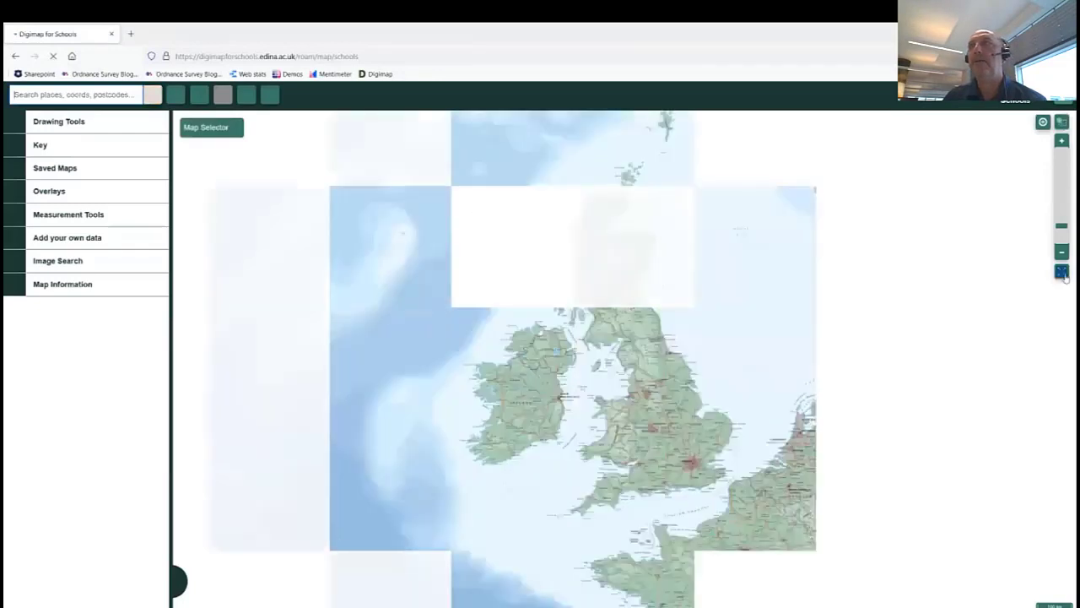
{"action": "left_click", "coordinate": [1063, 274]}
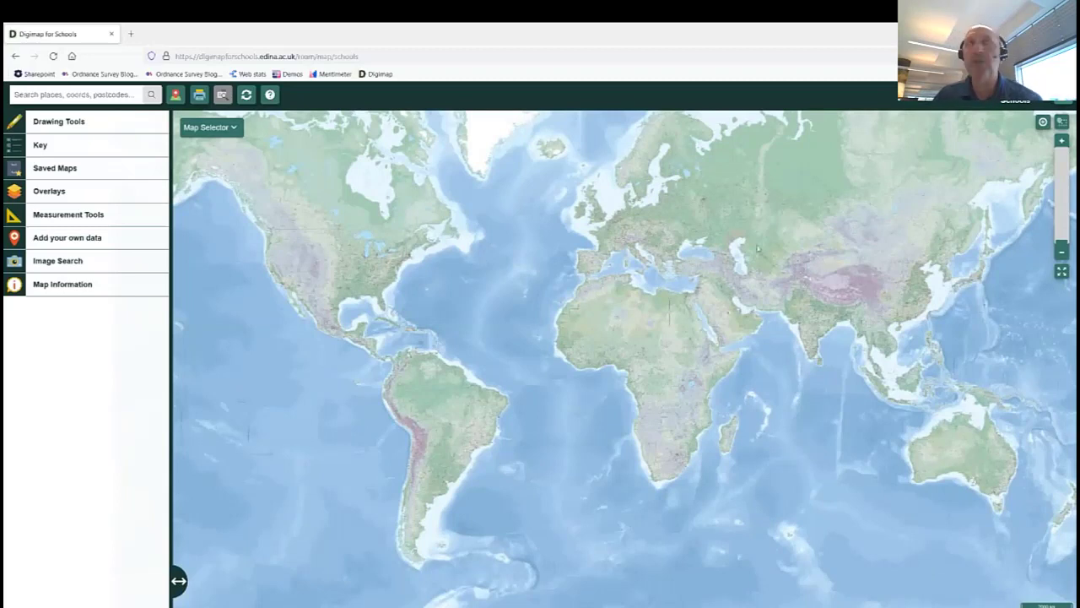
Change the world basemap to Atlas and show the available map overlays.
{"action": "left_click", "coordinate": [233, 128]}
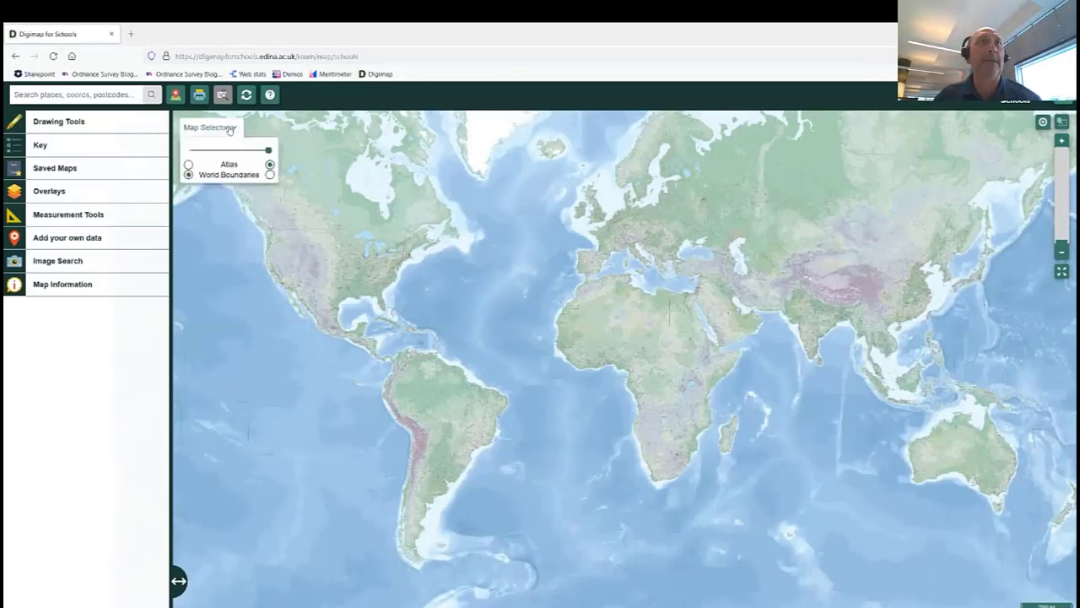
{"action": "left_click", "coordinate": [188, 165]}
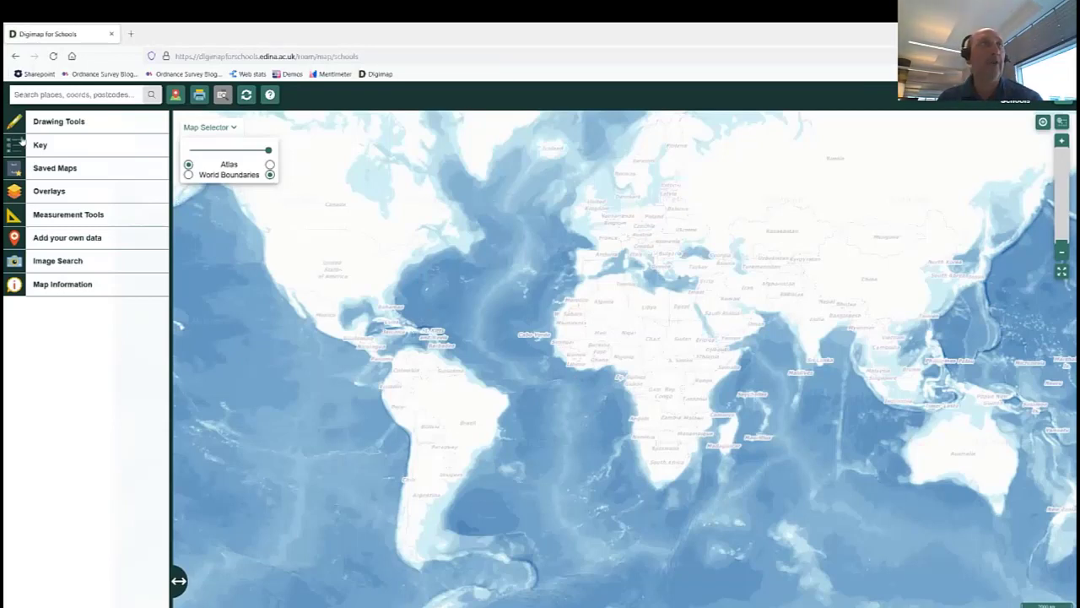
{"action": "left_click", "coordinate": [16, 193]}
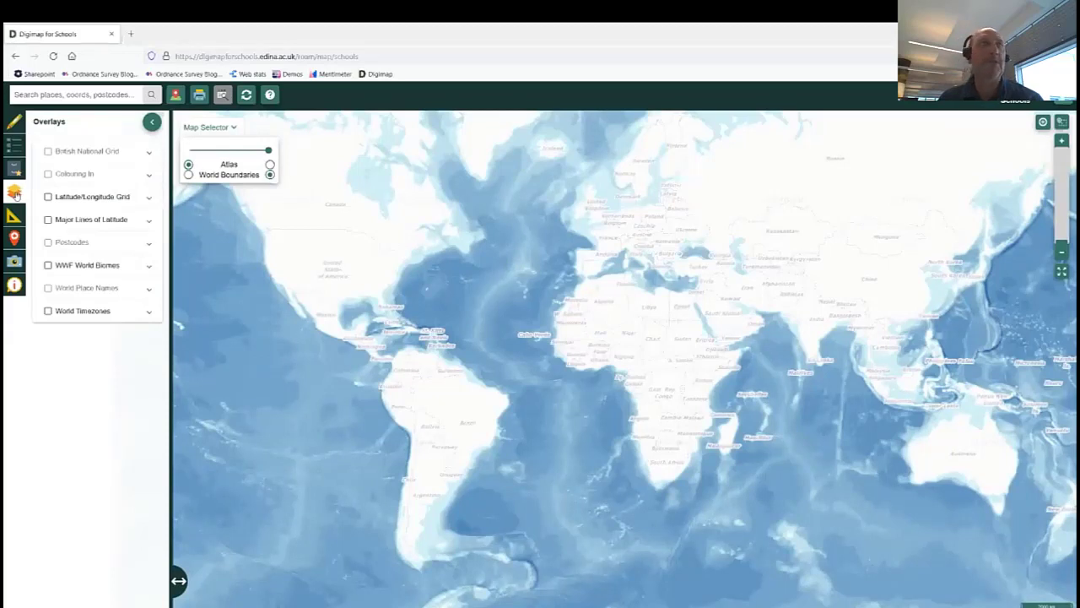
{"action": "left_click", "coordinate": [48, 220]}
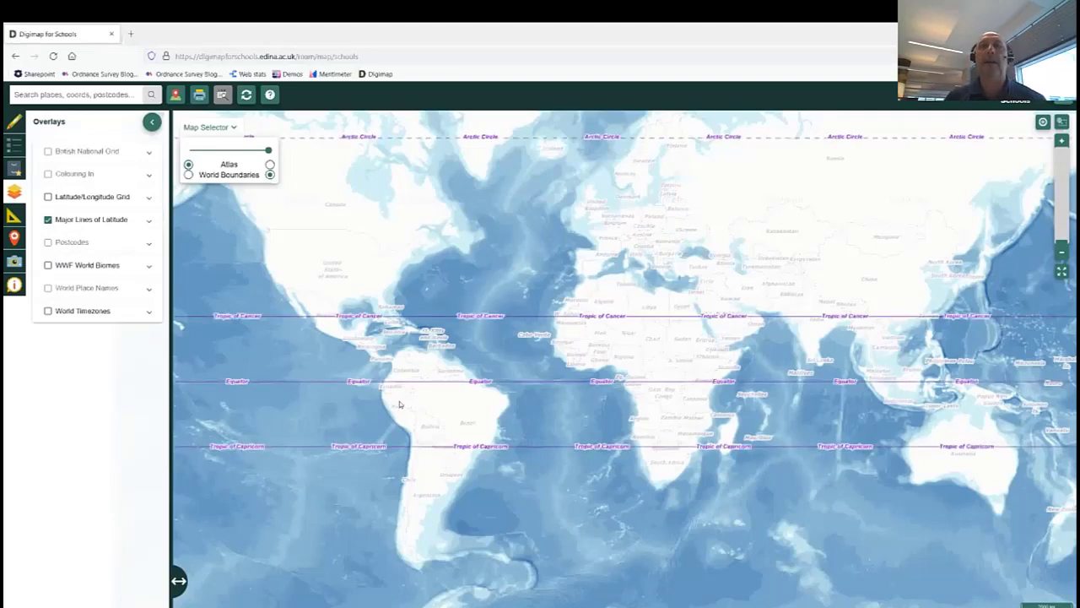
{"action": "mouse_move", "coordinate": [465, 221]}
{"action": "left_mouse_down"}
{"action": "mouse_move", "coordinate": [461, 176]}
{"action": "mouse_move", "coordinate": [459, 207]}
{"action": "left_mouse_up"}
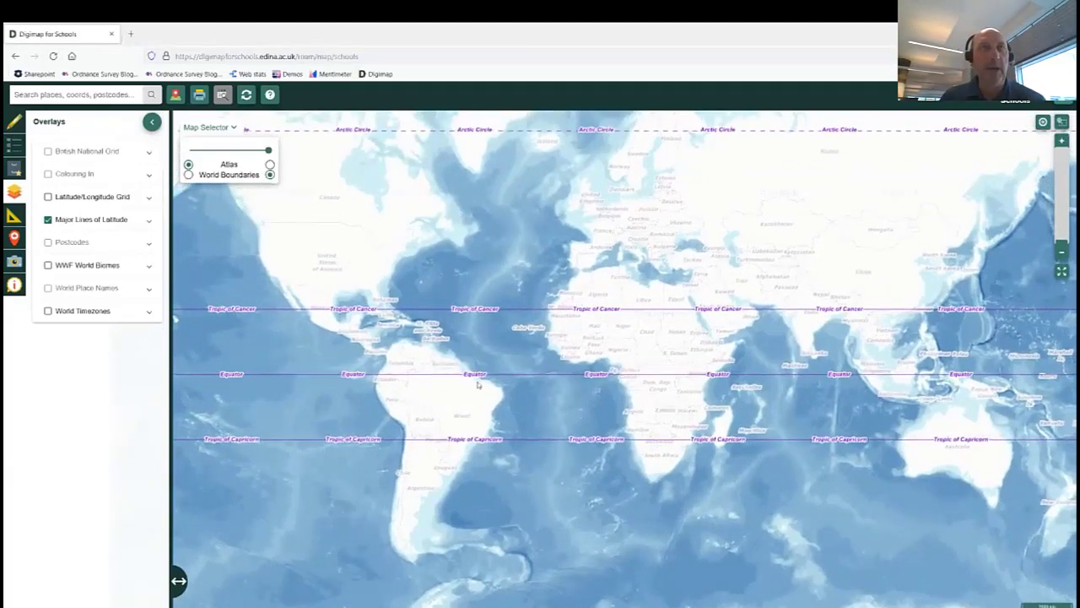
{"action": "scroll", "coordinate": [481, 386], "scroll_direction": "up", "scroll_amount": 1}
{"action": "scroll", "coordinate": [410, 389], "scroll_direction": "up", "scroll_amount": 3}
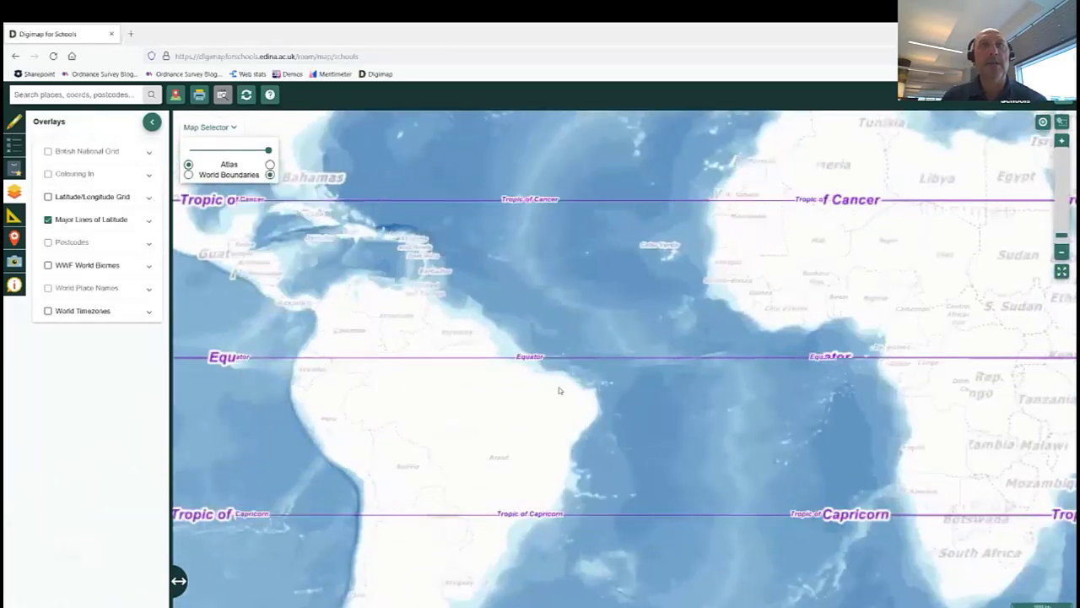
{"action": "left_click_drag", "start_coordinate": [470, 399], "coordinate": [383, 394]}
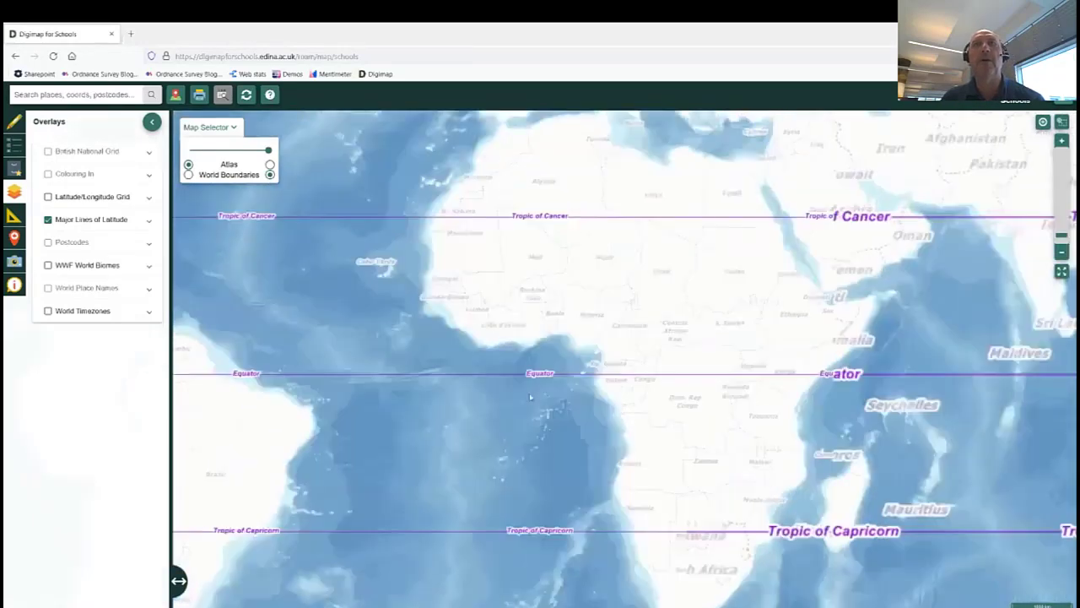
{"action": "left_click_drag", "start_coordinate": [531, 397], "coordinate": [405, 398]}
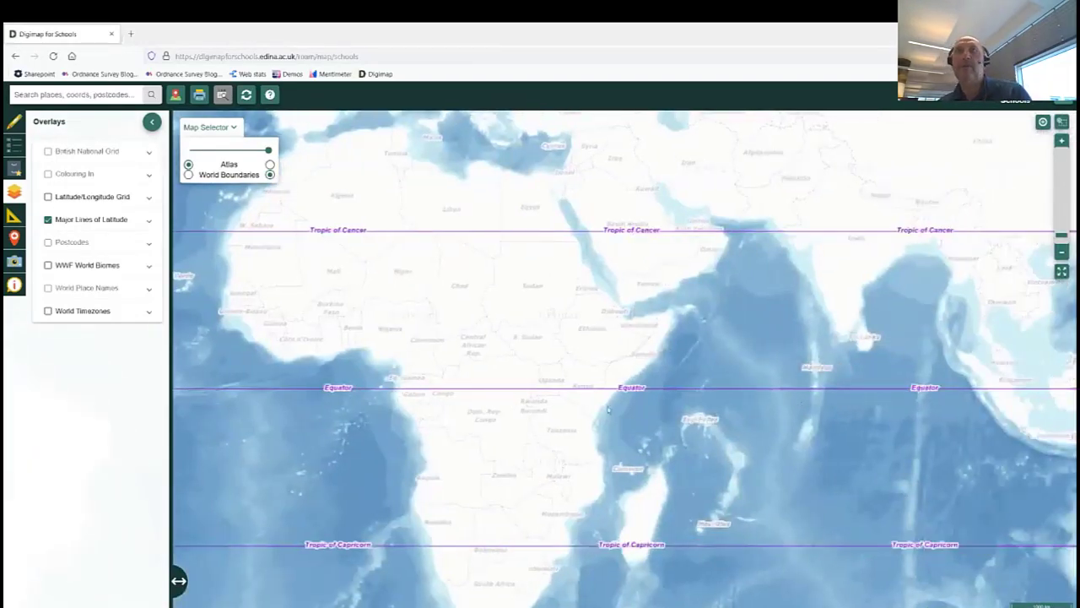
{"action": "left_click_drag", "start_coordinate": [724, 396], "coordinate": [403, 397]}
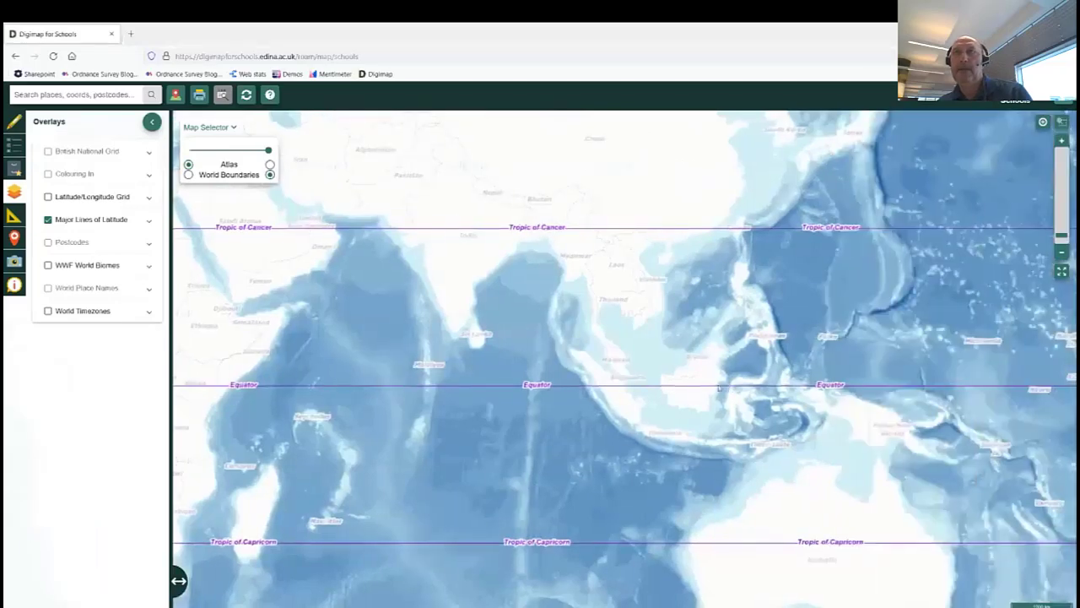
{"action": "left_click_drag", "start_coordinate": [699, 393], "coordinate": [640, 392]}
{"action": "left_click_drag", "start_coordinate": [542, 428], "coordinate": [759, 412]}
{"action": "scroll", "coordinate": [483, 394], "scroll_direction": "down", "scroll_amount": 2}
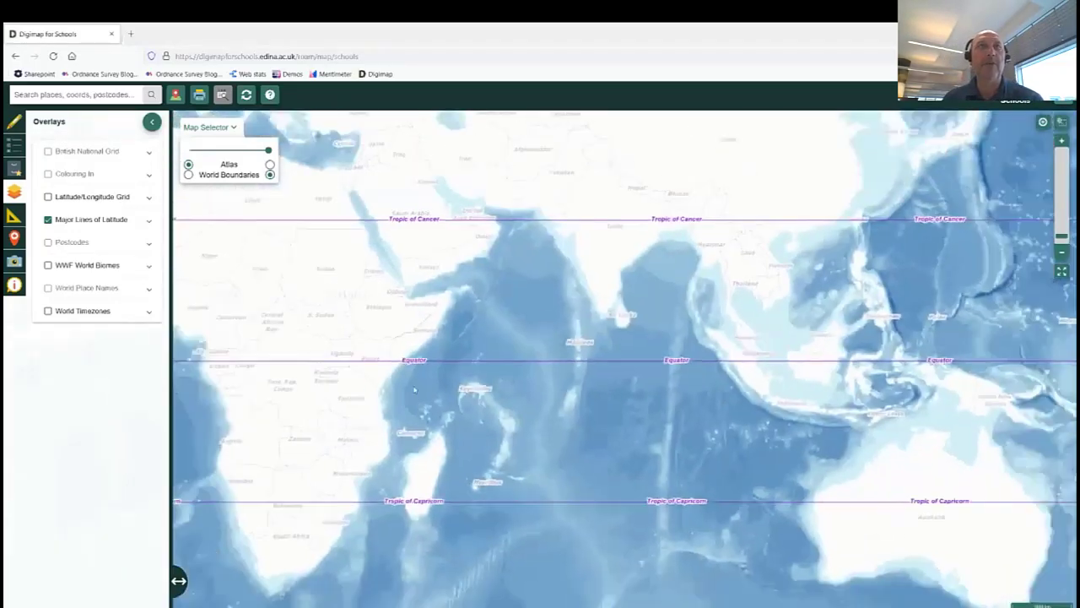
{"action": "left_click_drag", "start_coordinate": [483, 394], "coordinate": [519, 391]}
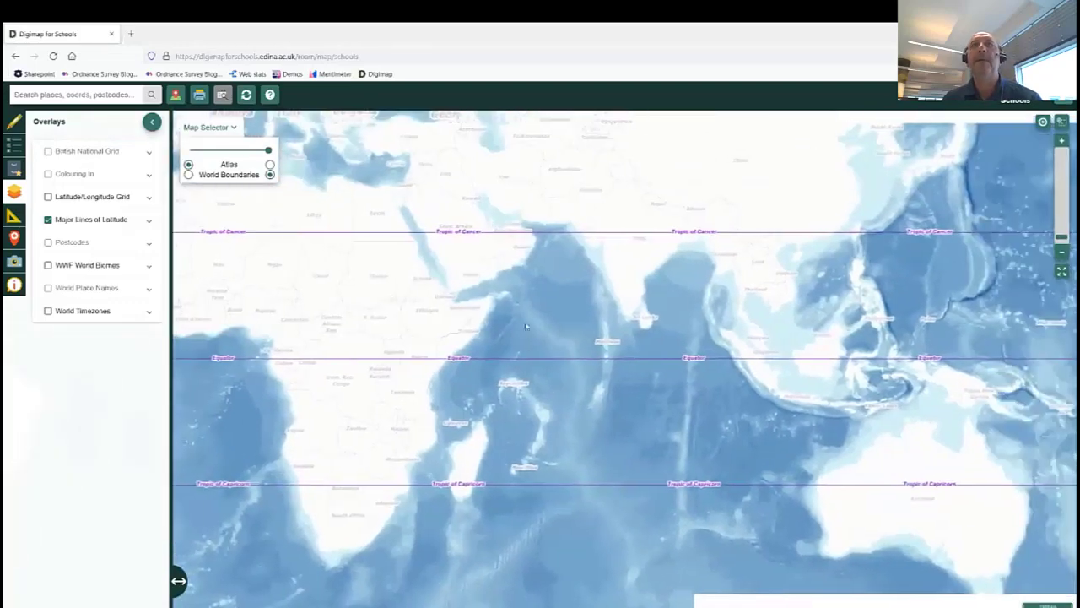
{"action": "scroll", "coordinate": [498, 360], "scroll_direction": "down", "scroll_amount": 1}
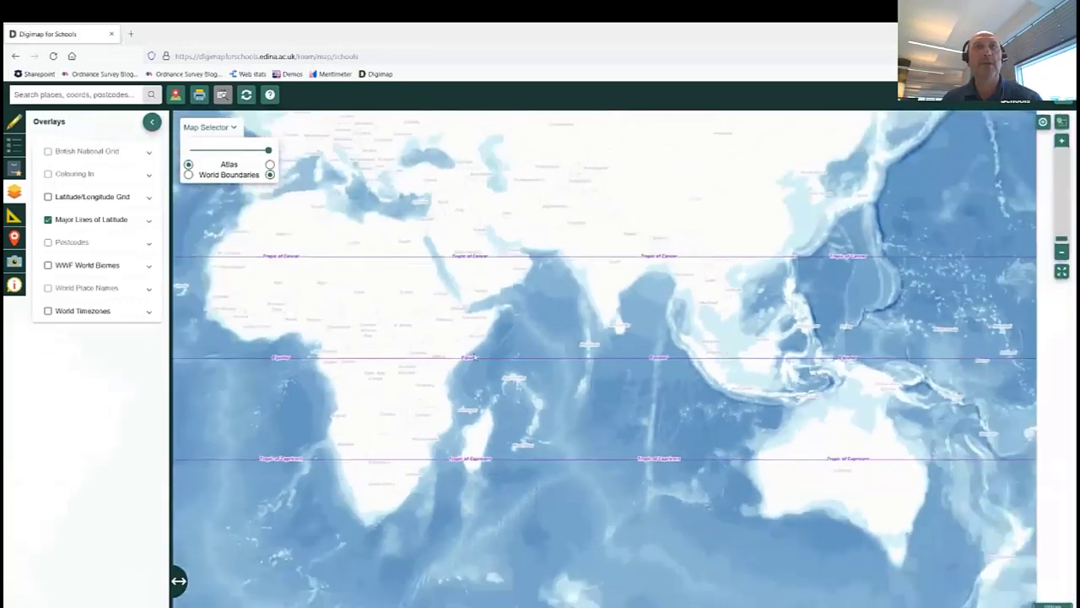
{"action": "left_click_drag", "start_coordinate": [470, 329], "coordinate": [546, 319]}
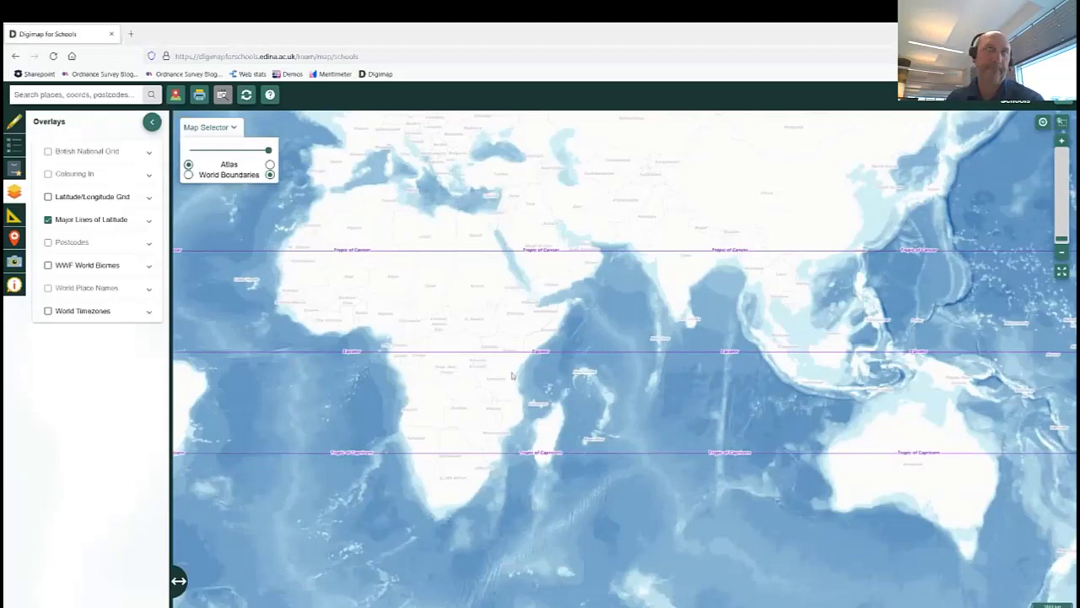
{"action": "left_click", "coordinate": [48, 219]}
{"action": "left_click", "coordinate": [78, 98]}
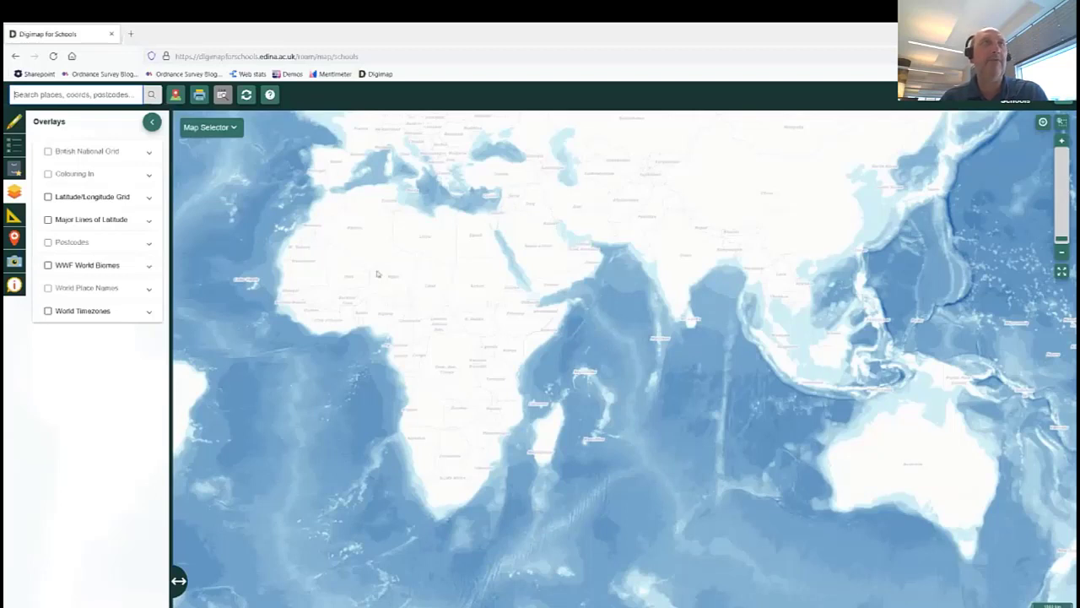
Search for Snowdon and go to the Snowdon, Gwynedd result.
{"action": "left_click", "coordinate": [115, 94]}
{"action": "type", "text": "Sno"}
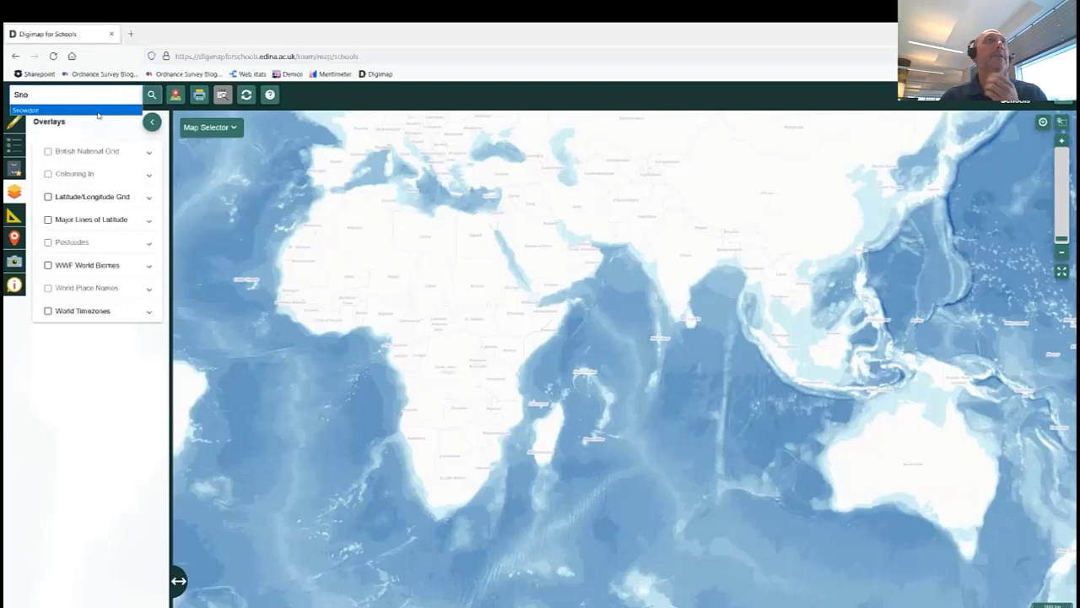
{"action": "left_click", "coordinate": [98, 112]}
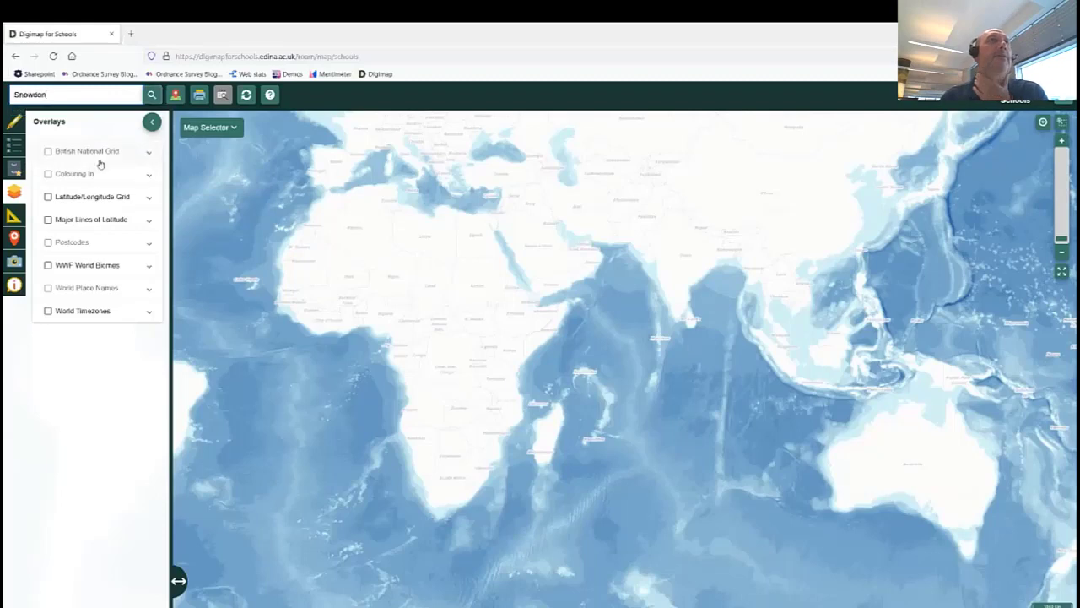
{"action": "left_click", "coordinate": [151, 94]}
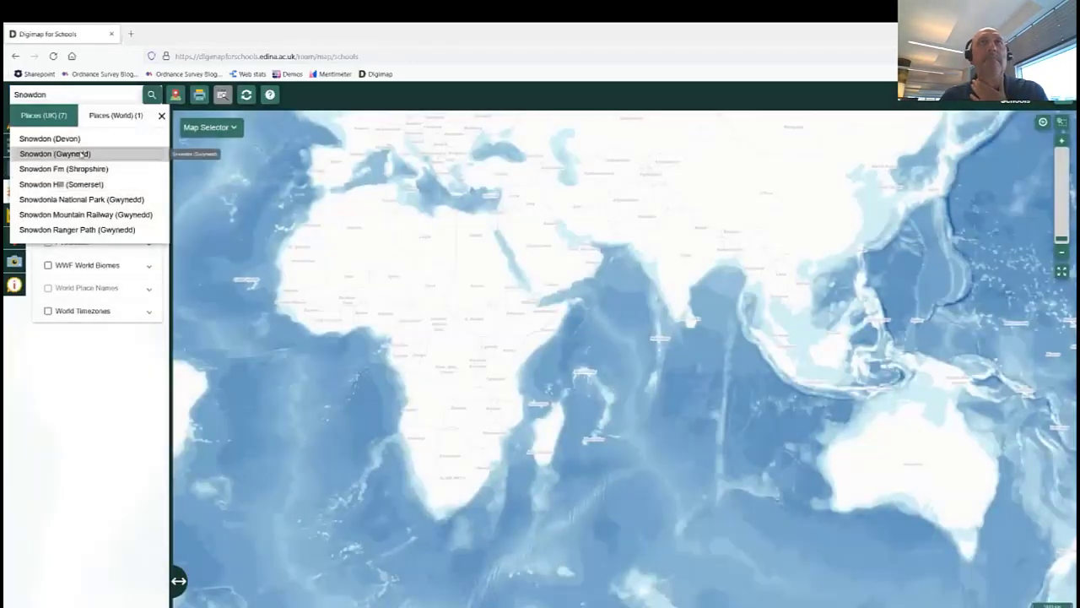
{"action": "left_click", "coordinate": [55, 153]}
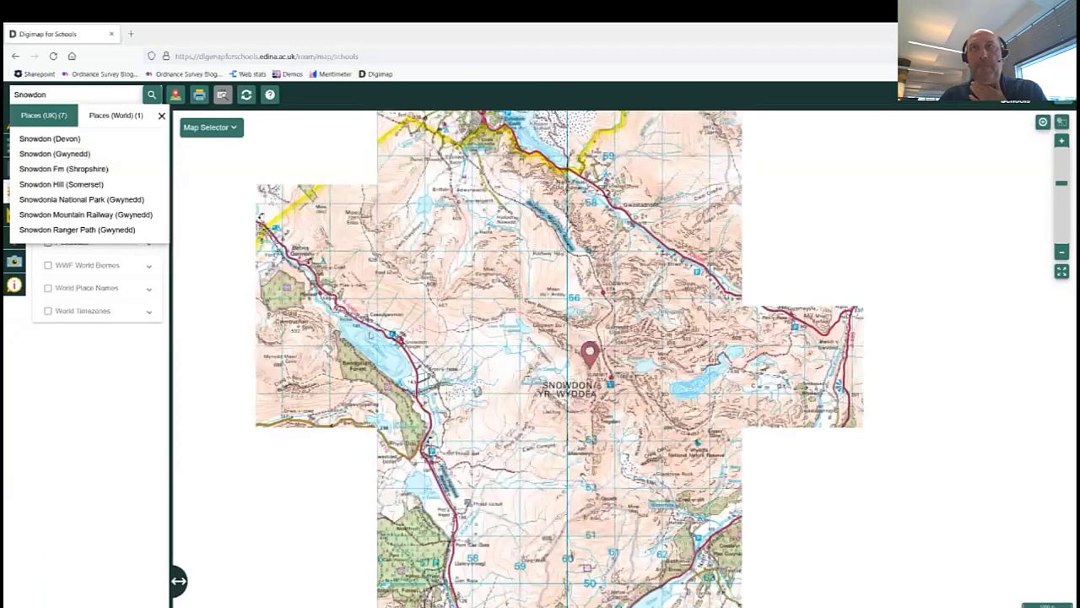
{"action": "left_click", "coordinate": [161, 117]}
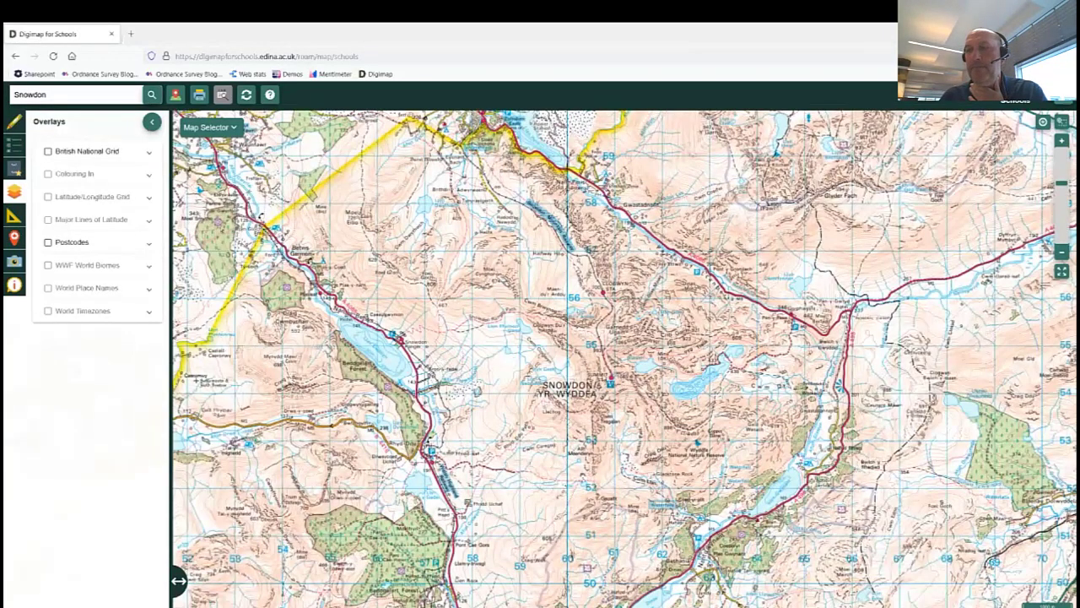
Zoom in on the Snowdon summit until the detailed 1:25,000 map loads.
{"action": "scroll", "coordinate": [604, 378], "scroll_direction": "up", "scroll_amount": 2}
{"action": "scroll", "coordinate": [607, 382], "scroll_direction": "up", "scroll_amount": 1}
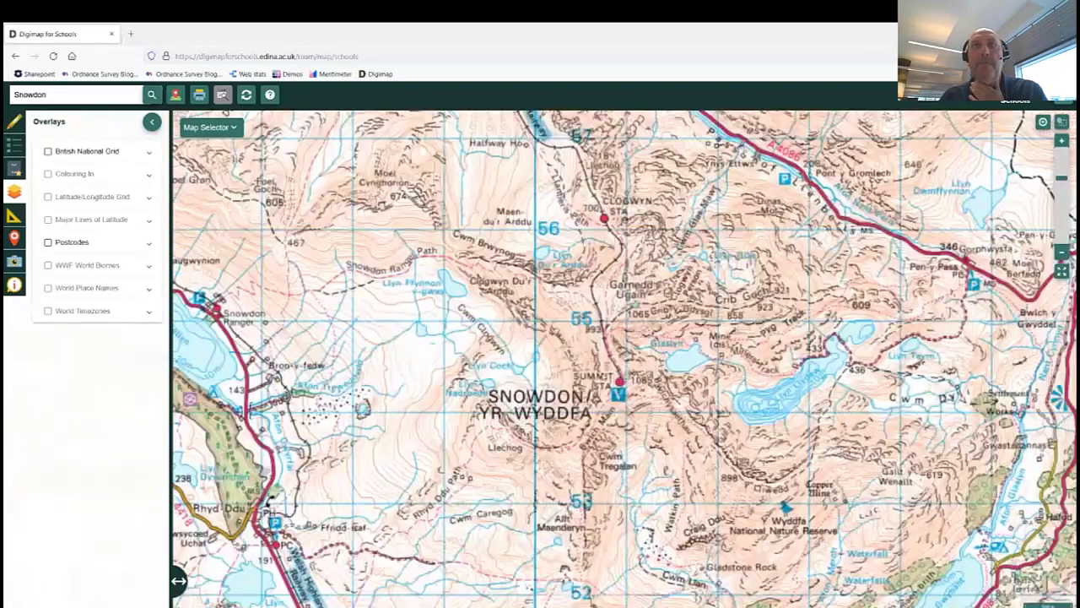
{"action": "scroll", "coordinate": [606, 378], "scroll_direction": "up", "scroll_amount": 1}
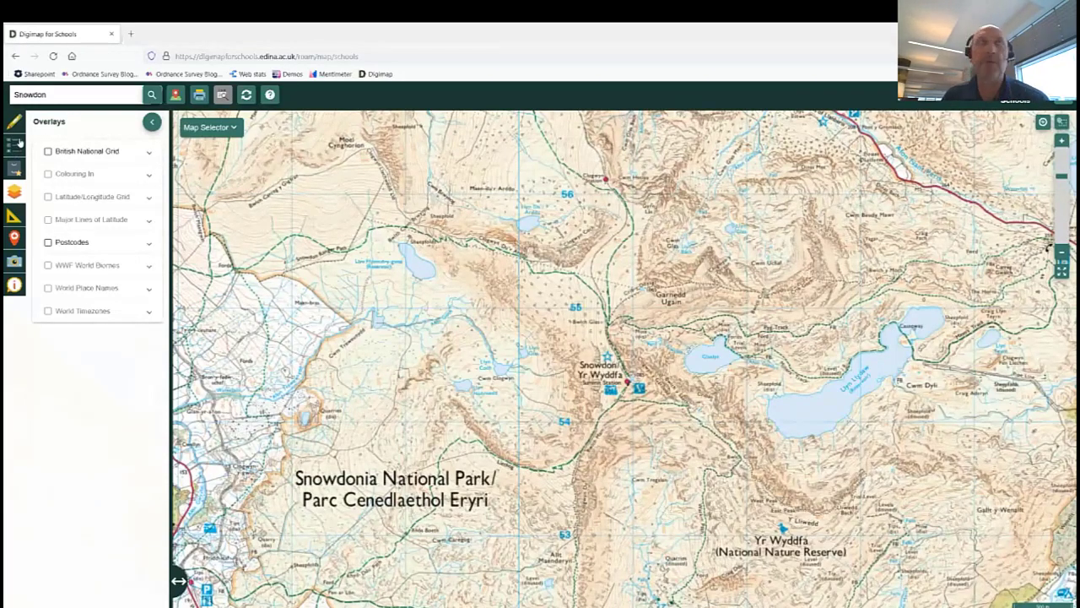
Browse the map key's Tourism and leisure and Tourist information symbols, then close the key.
{"action": "left_click", "coordinate": [14, 143]}
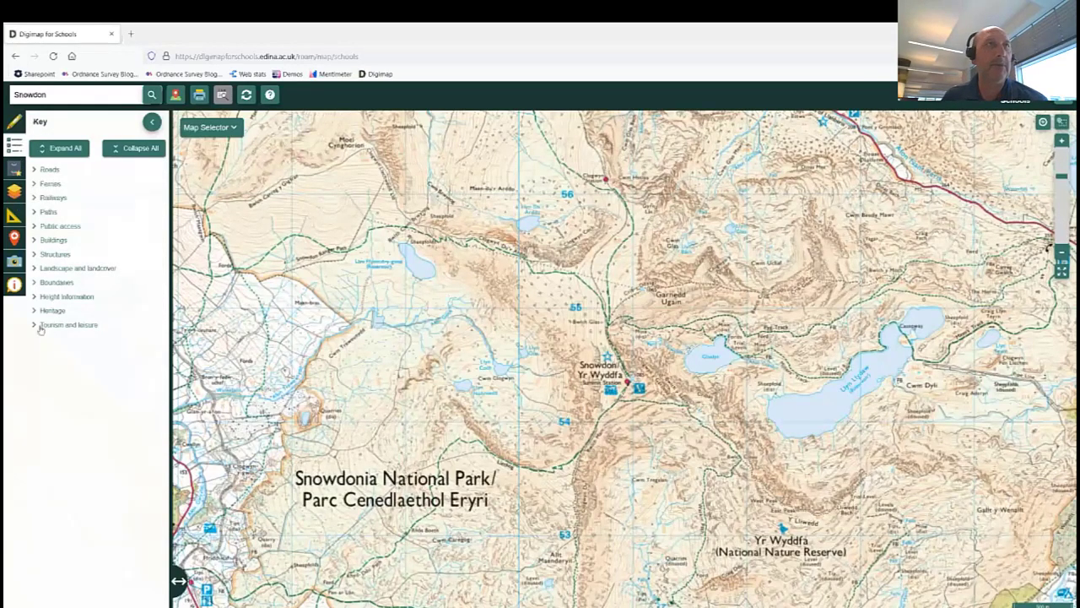
{"action": "left_click", "coordinate": [39, 328]}
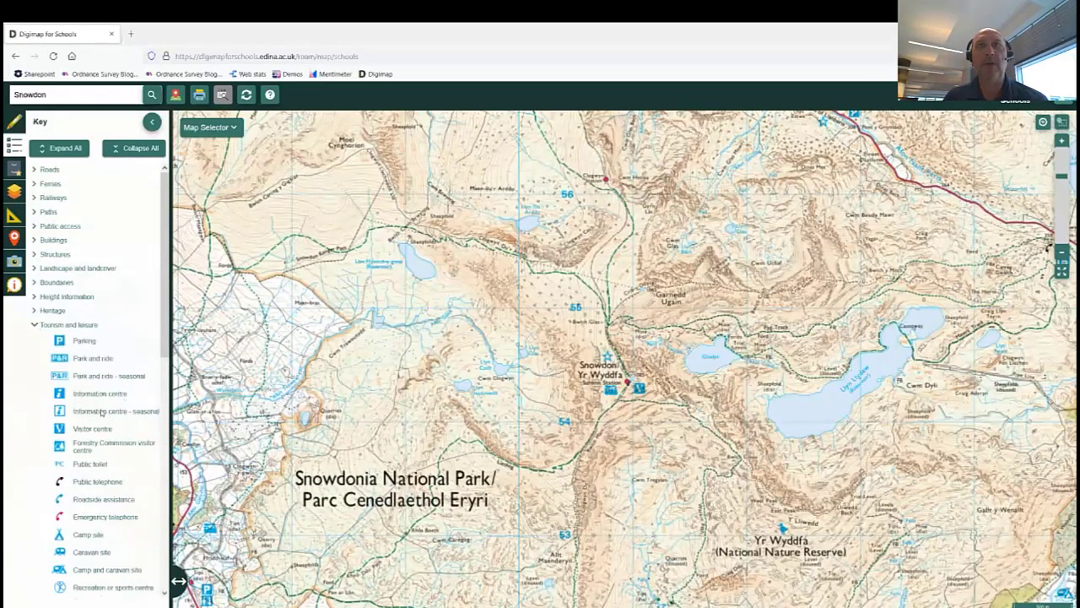
{"action": "scroll", "coordinate": [100, 411], "scroll_direction": "down", "scroll_amount": 10}
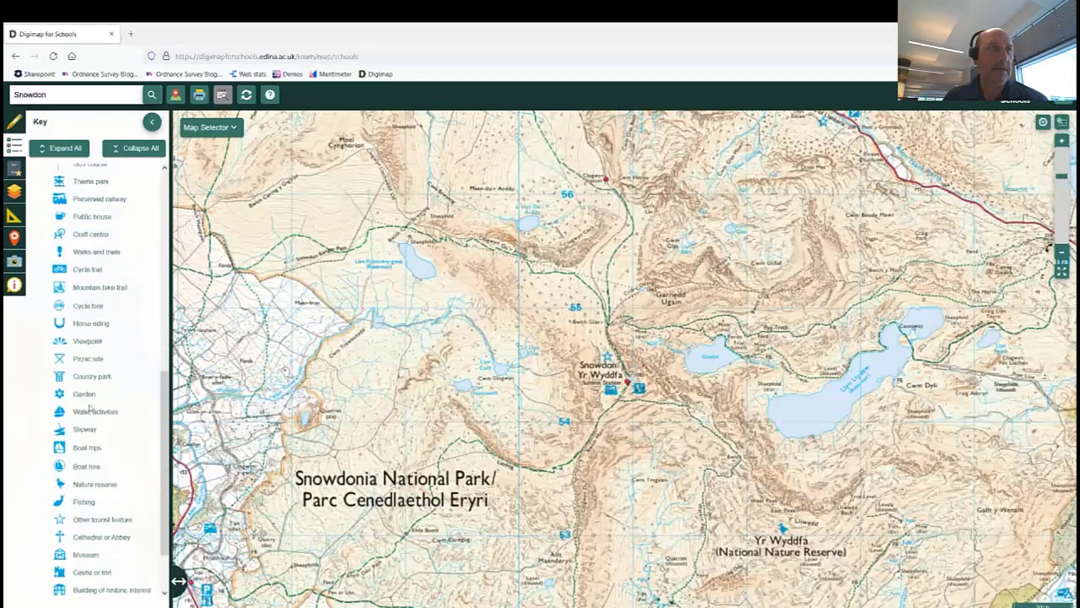
{"action": "scroll", "coordinate": [90, 409], "scroll_direction": "down", "scroll_amount": 3}
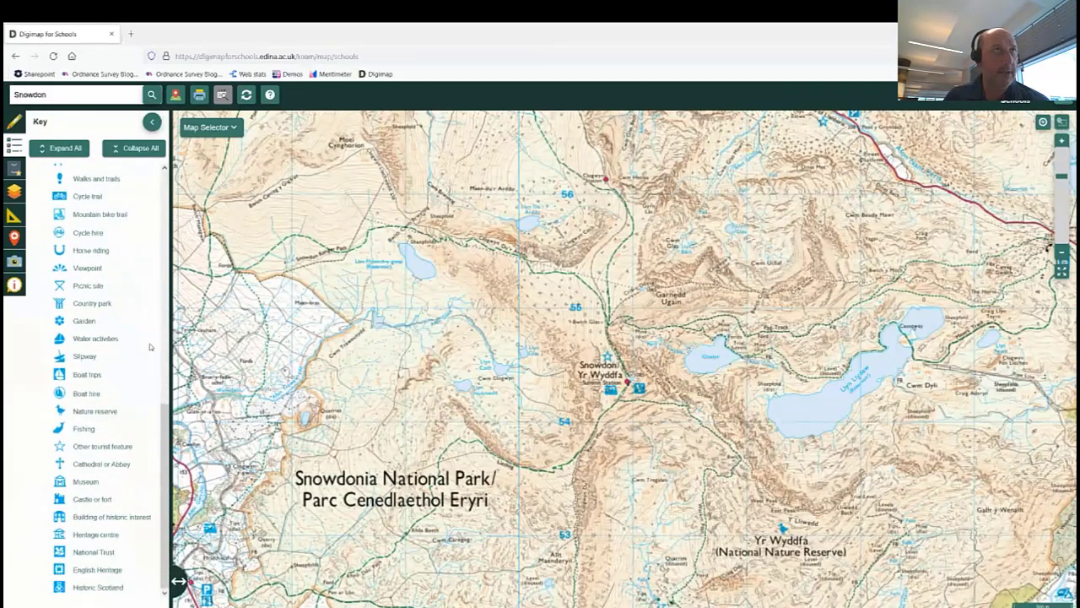
{"action": "scroll", "coordinate": [114, 301], "scroll_direction": "up", "scroll_amount": 10}
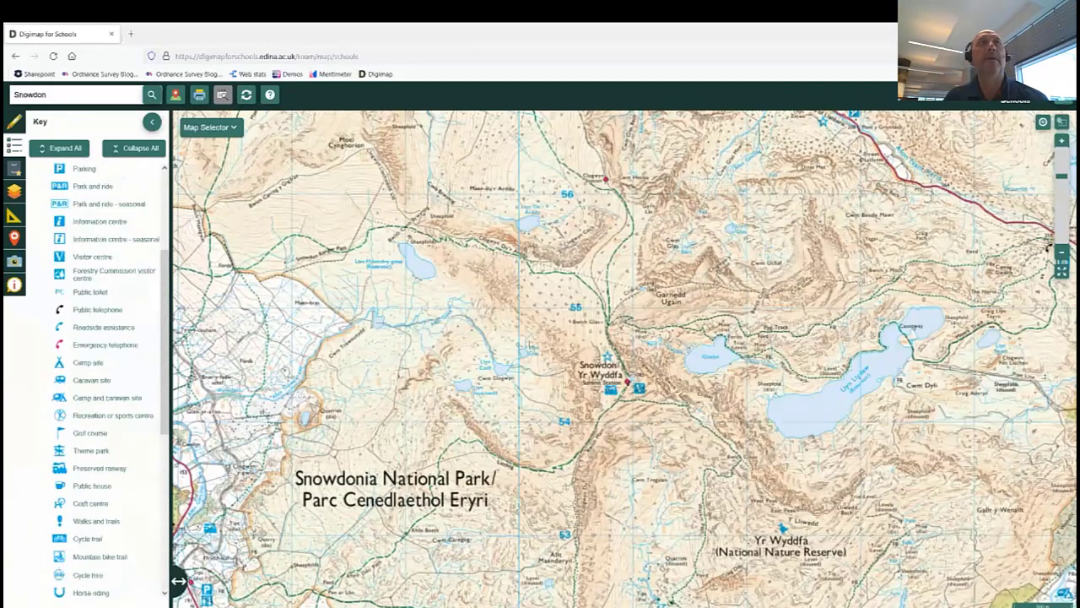
{"action": "scroll", "coordinate": [530, 343], "scroll_direction": "up", "scroll_amount": 2}
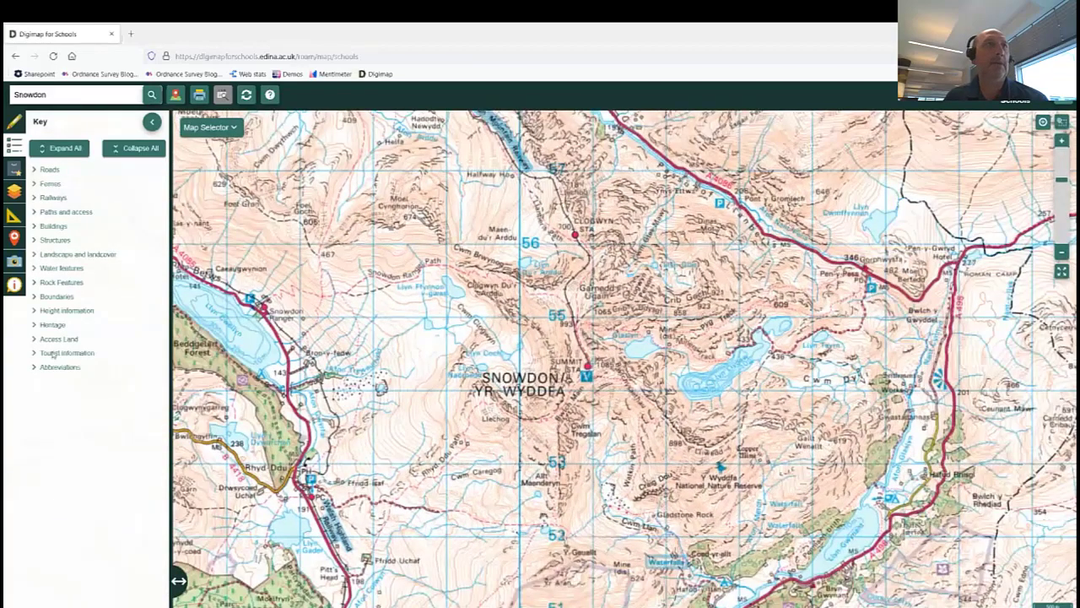
{"action": "left_click", "coordinate": [27, 354]}
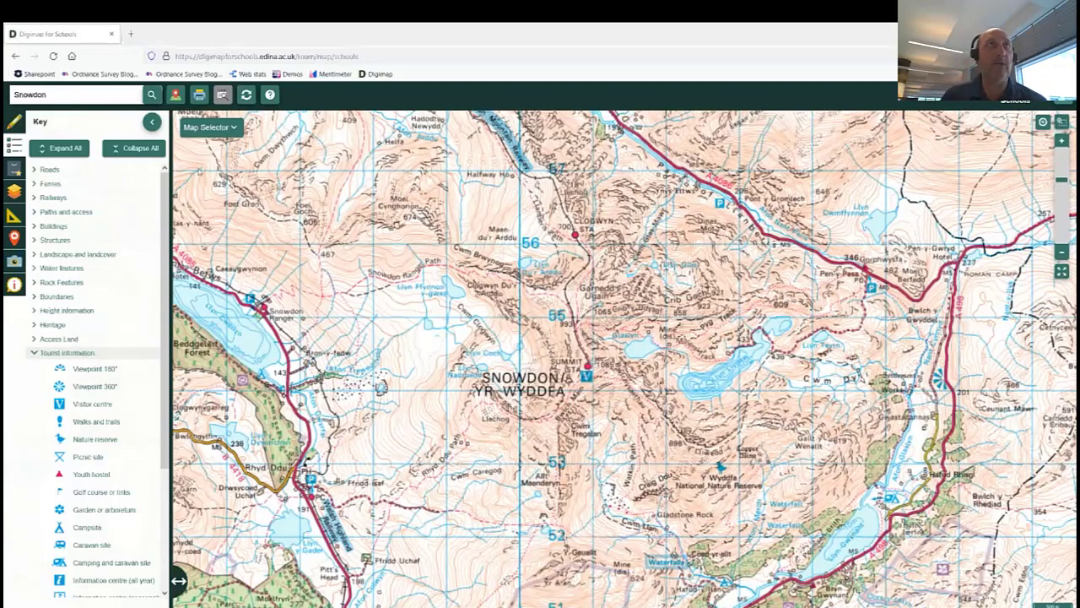
{"action": "left_click", "coordinate": [151, 124]}
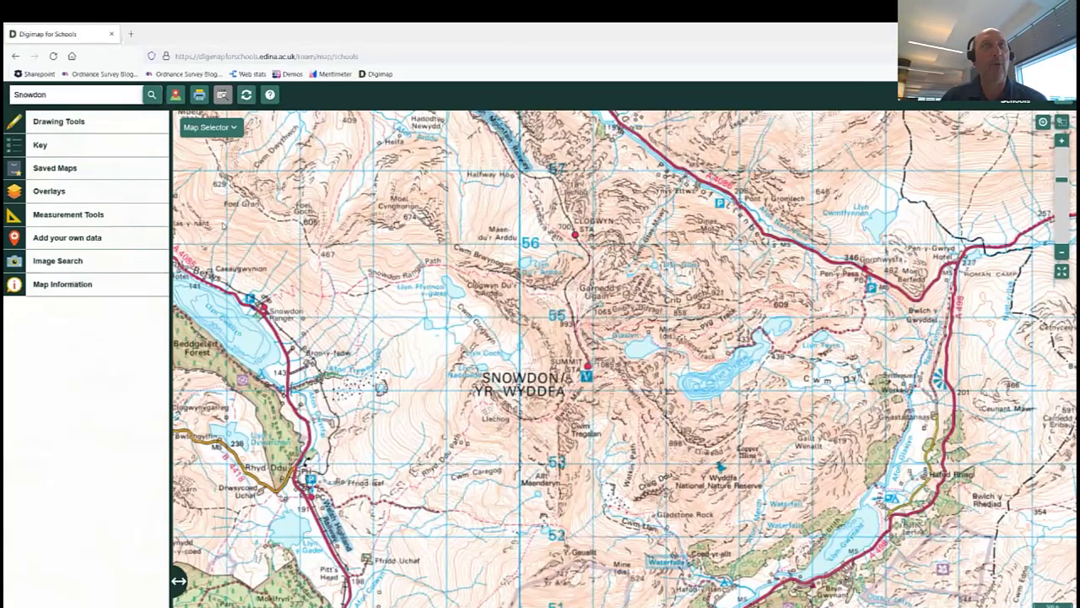
Overlay the British National Grid, zoom right in on the Snowdon summit, then switch the grid off.
{"action": "left_click", "coordinate": [14, 192]}
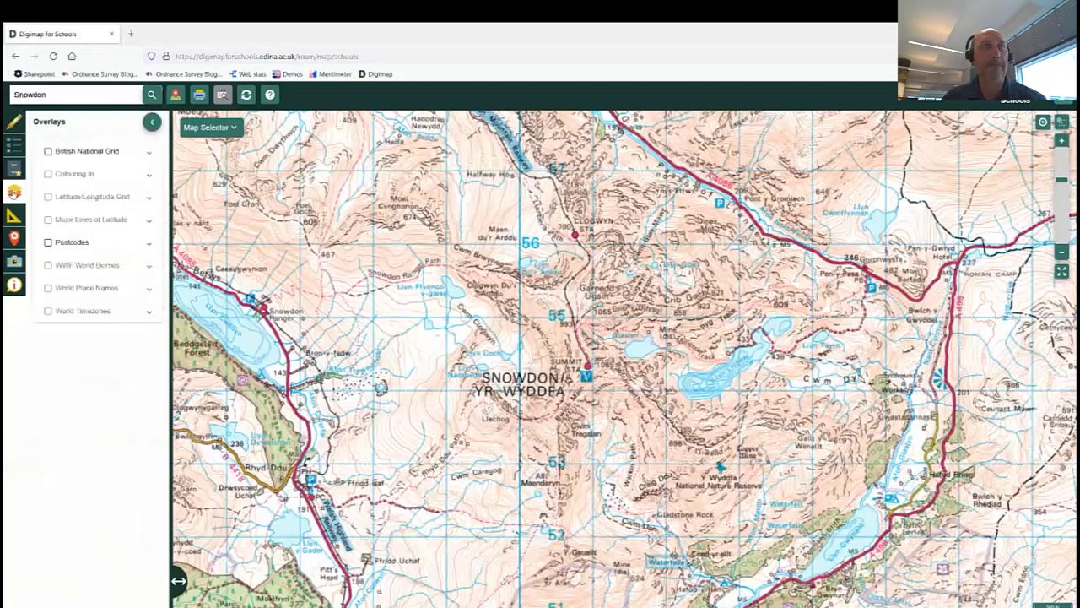
{"action": "left_click", "coordinate": [48, 152]}
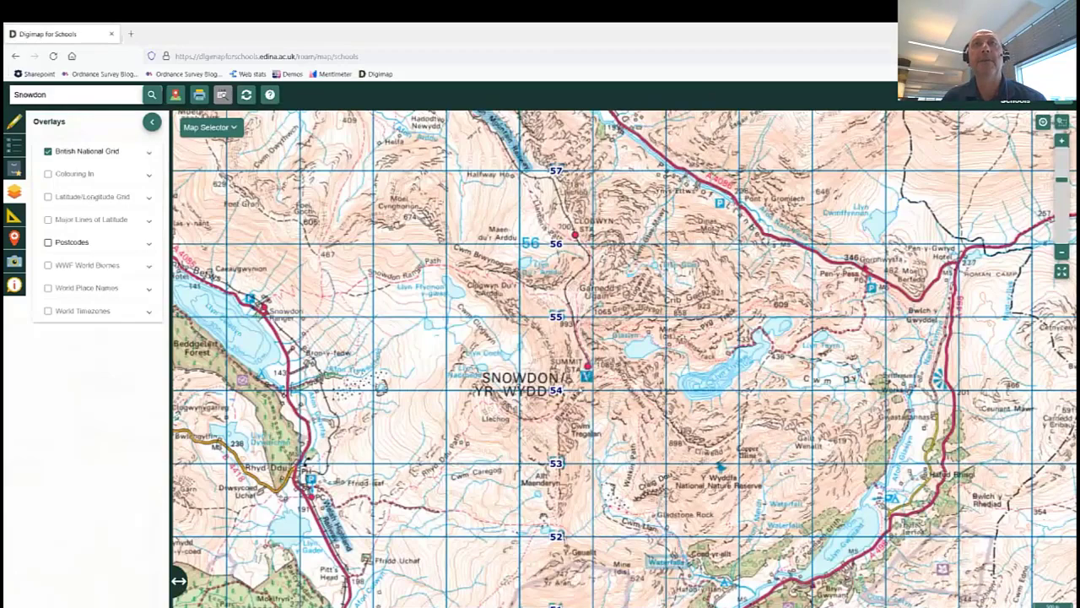
{"action": "scroll", "coordinate": [576, 387], "scroll_direction": "up", "scroll_amount": 1}
{"action": "scroll", "coordinate": [568, 386], "scroll_direction": "up", "scroll_amount": 1}
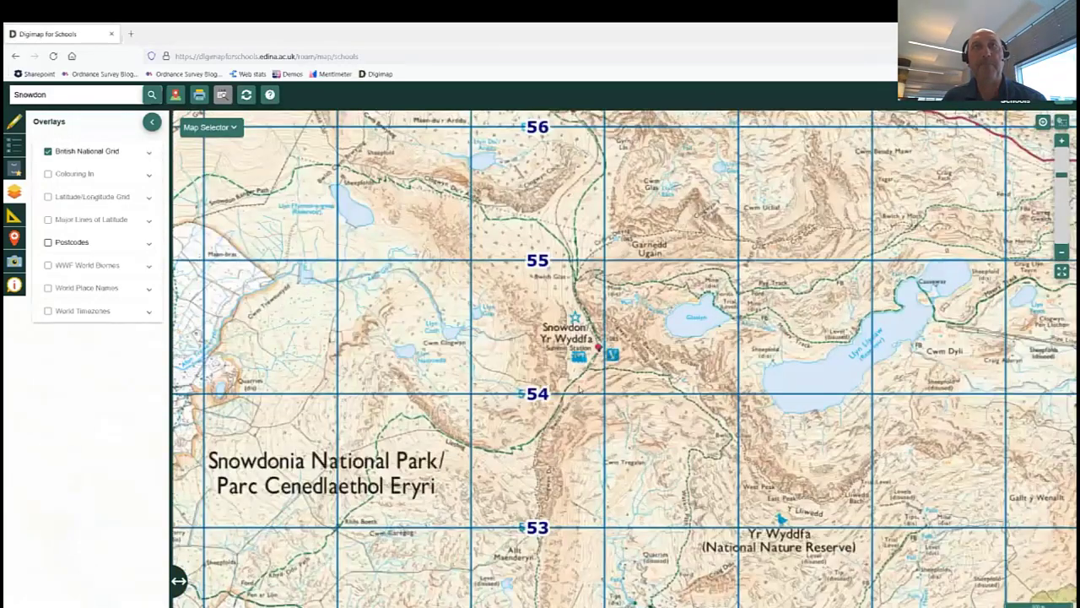
{"action": "scroll", "coordinate": [577, 382], "scroll_direction": "up", "scroll_amount": 1}
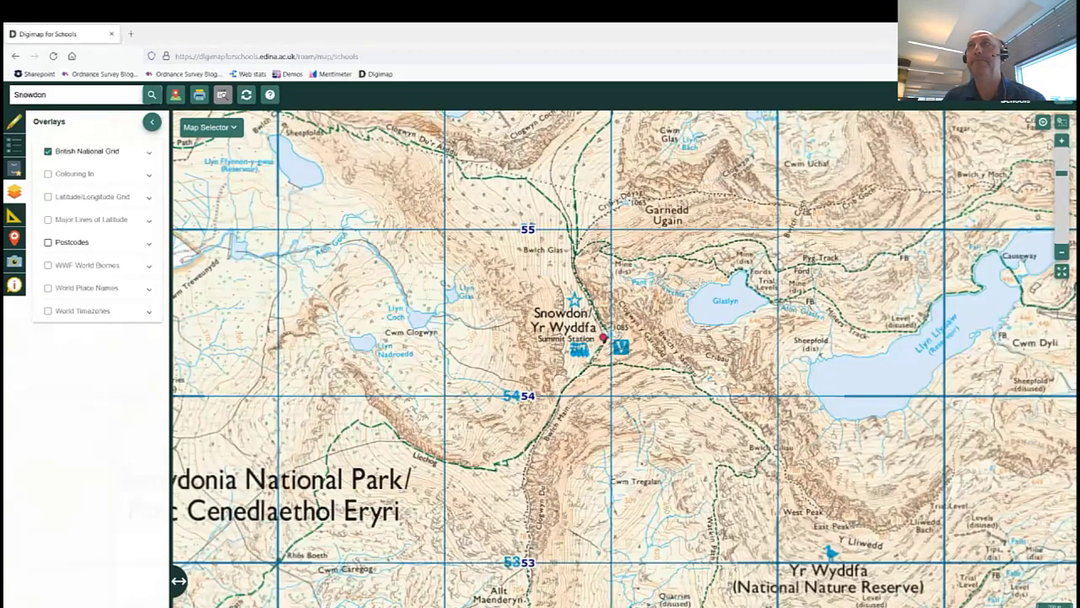
{"action": "left_click", "coordinate": [1062, 141]}
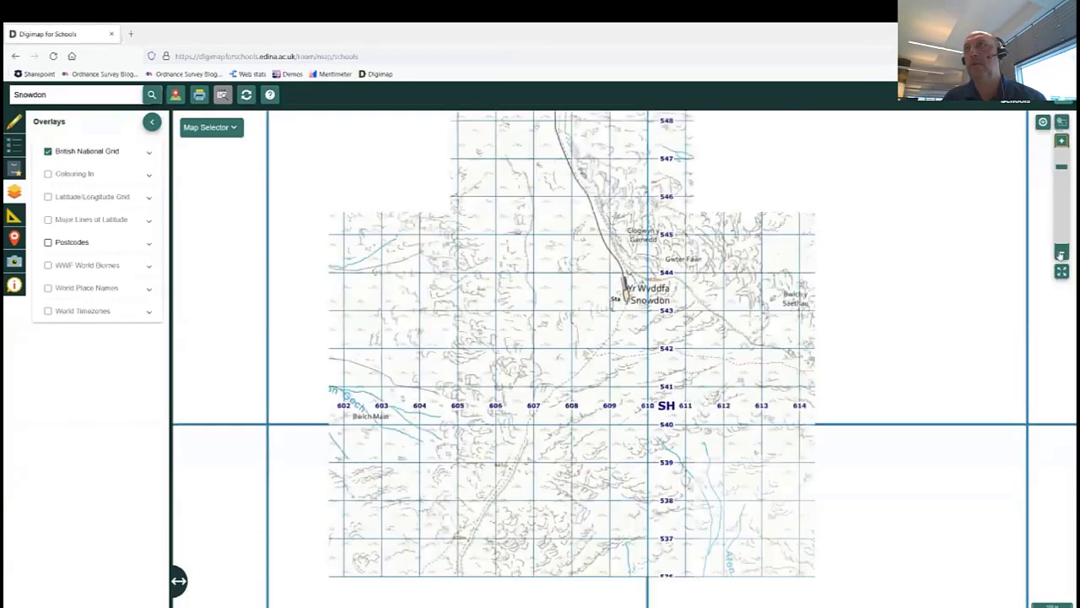
{"action": "scroll", "coordinate": [540, 368], "scroll_direction": "down", "scroll_amount": 1}
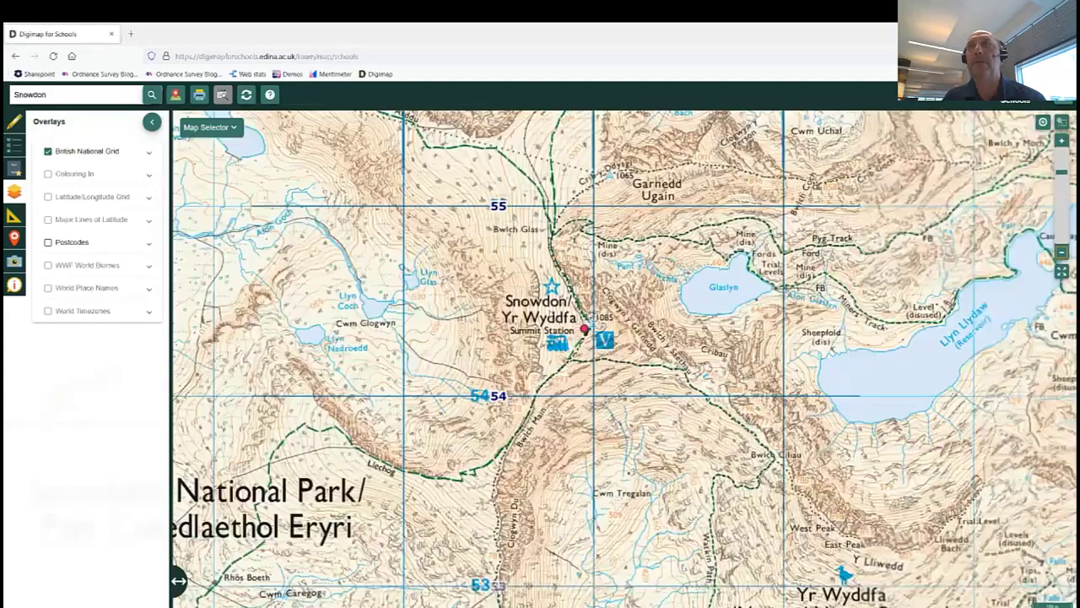
{"action": "left_click", "coordinate": [1062, 140]}
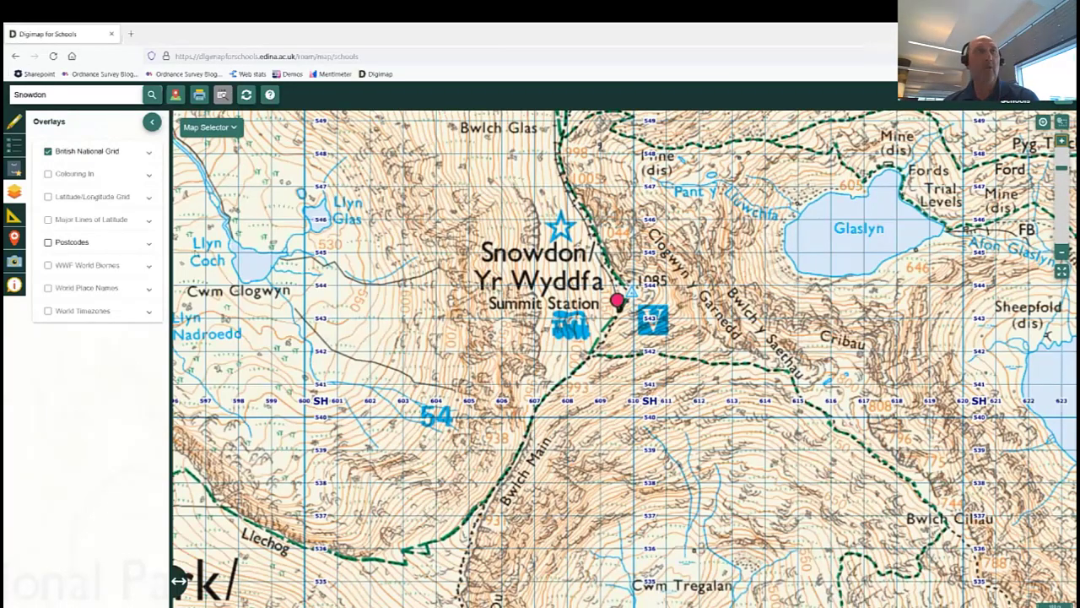
{"action": "left_click", "coordinate": [48, 152]}
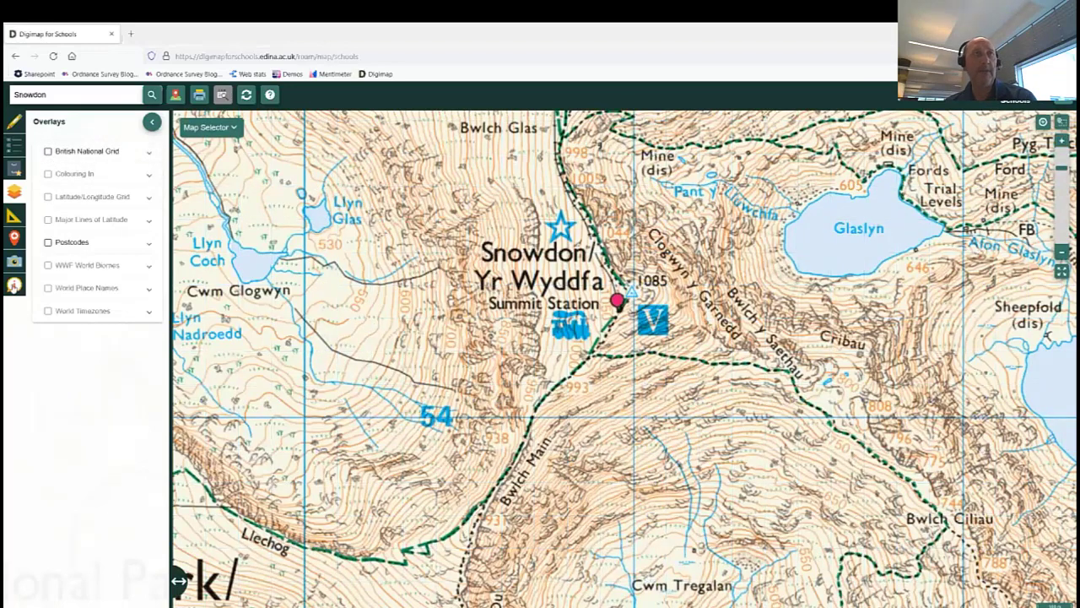
Capture the grid reference SH 610 543 beside Summit Station using Coordinate Capture, then show the drawing tools.
{"action": "left_click", "coordinate": [15, 285]}
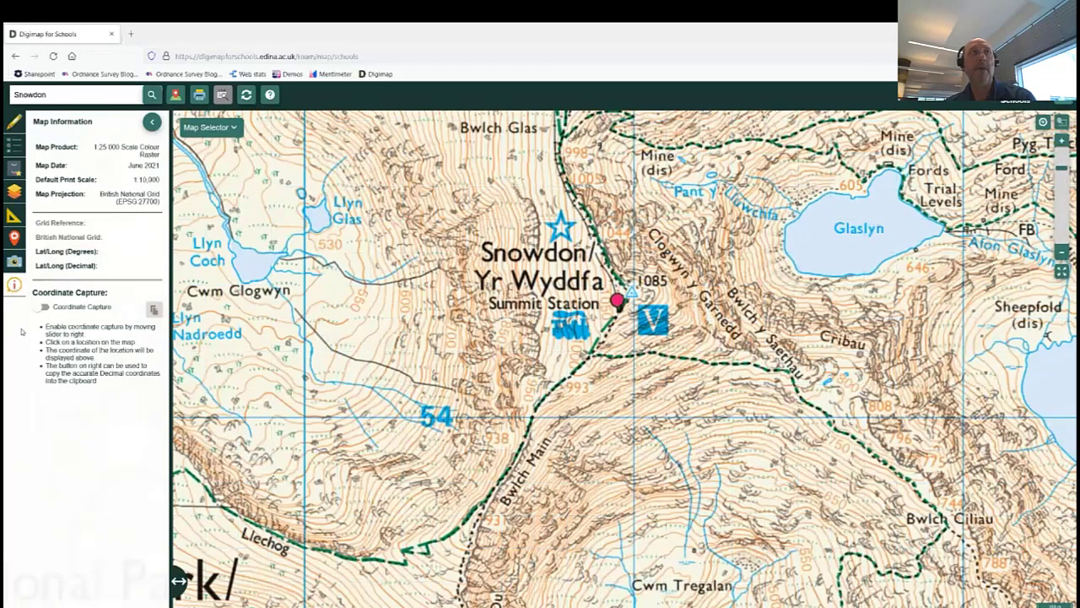
{"action": "left_click", "coordinate": [42, 306]}
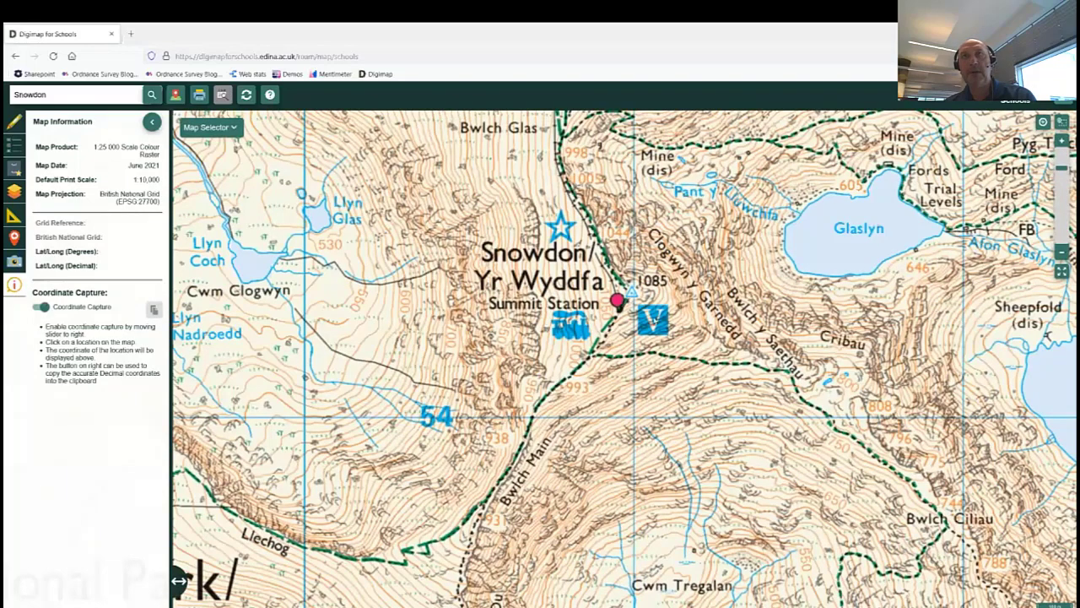
{"action": "left_click", "coordinate": [654, 319]}
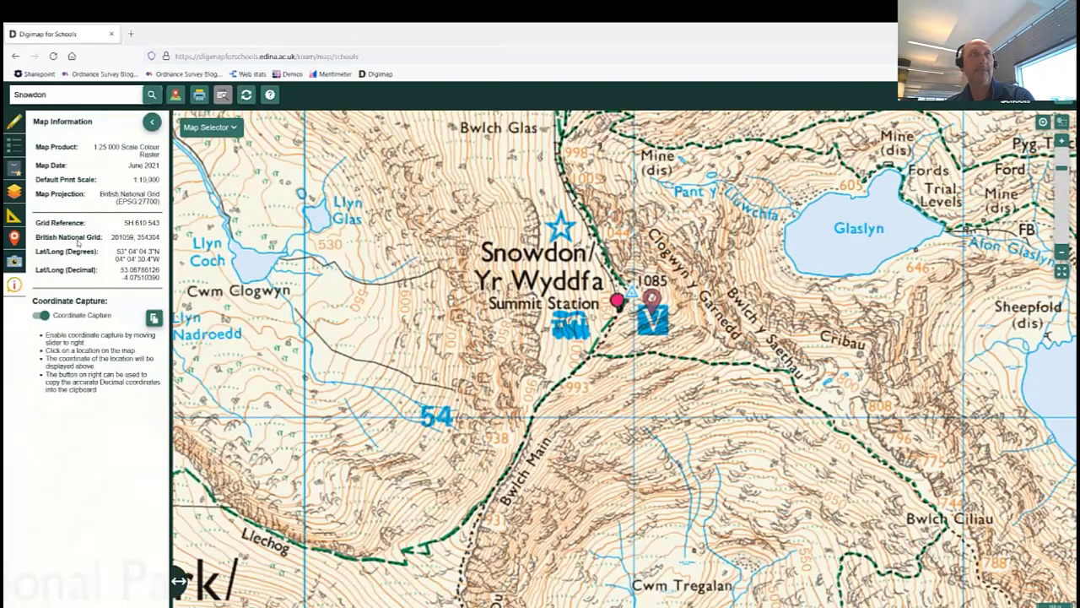
{"action": "left_click", "coordinate": [40, 314]}
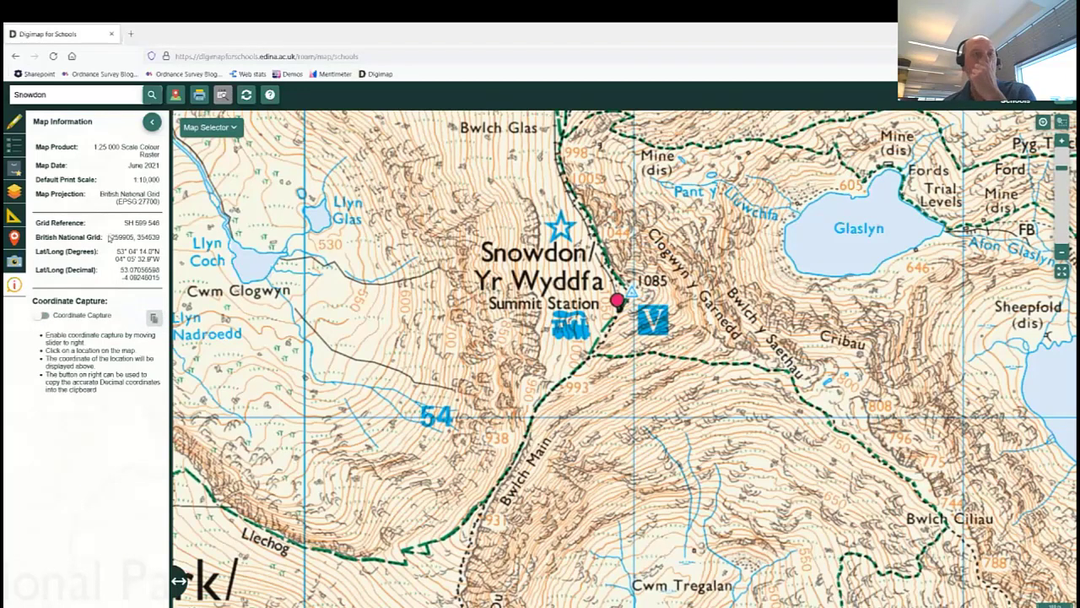
{"action": "left_click", "coordinate": [14, 122]}
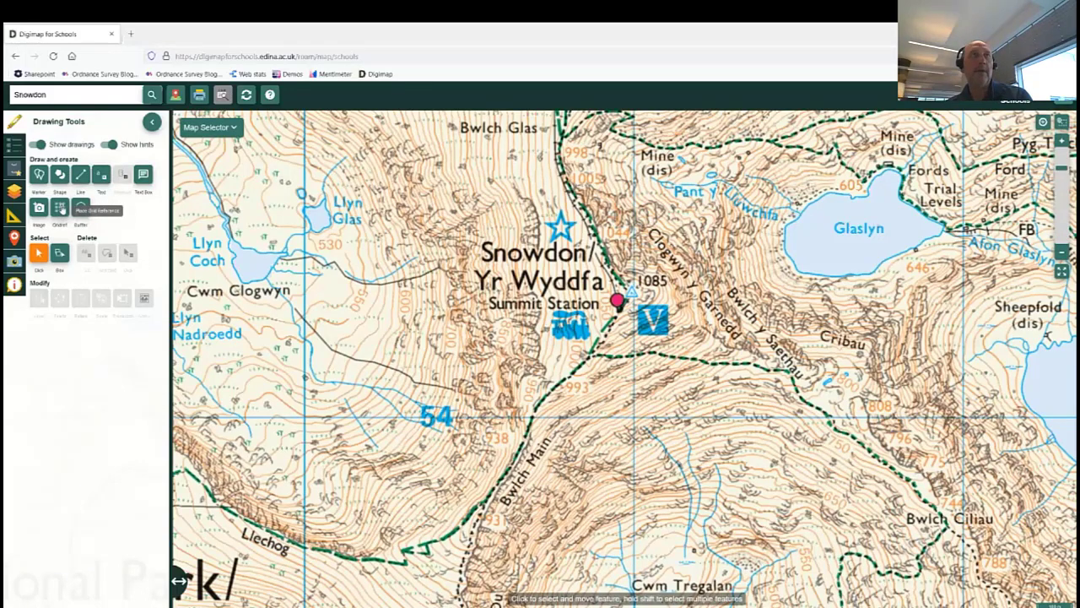
{"action": "left_click", "coordinate": [61, 208]}
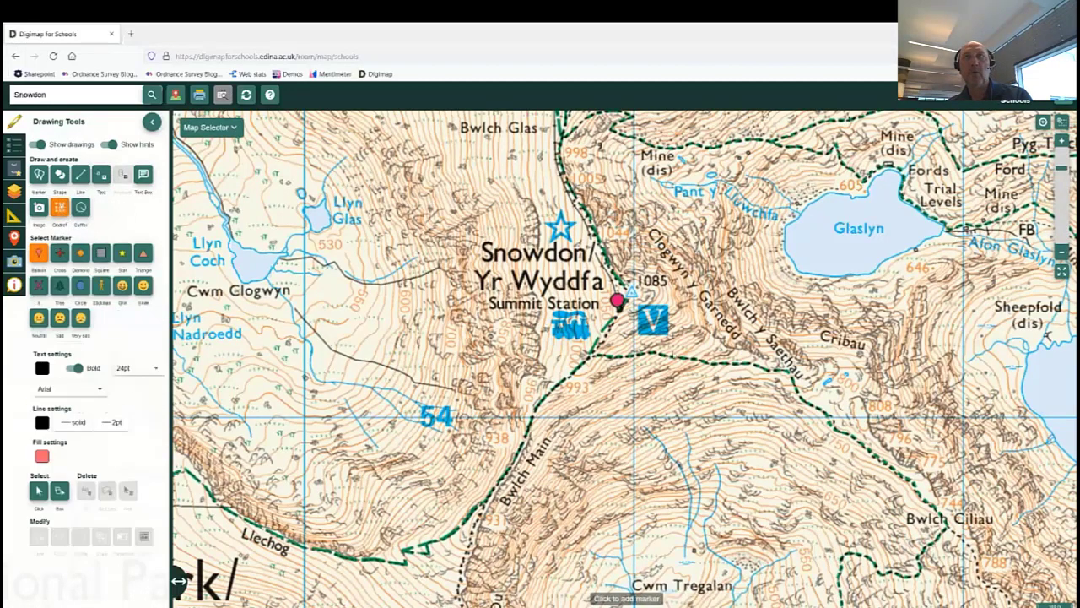
{"action": "left_click", "coordinate": [652, 303]}
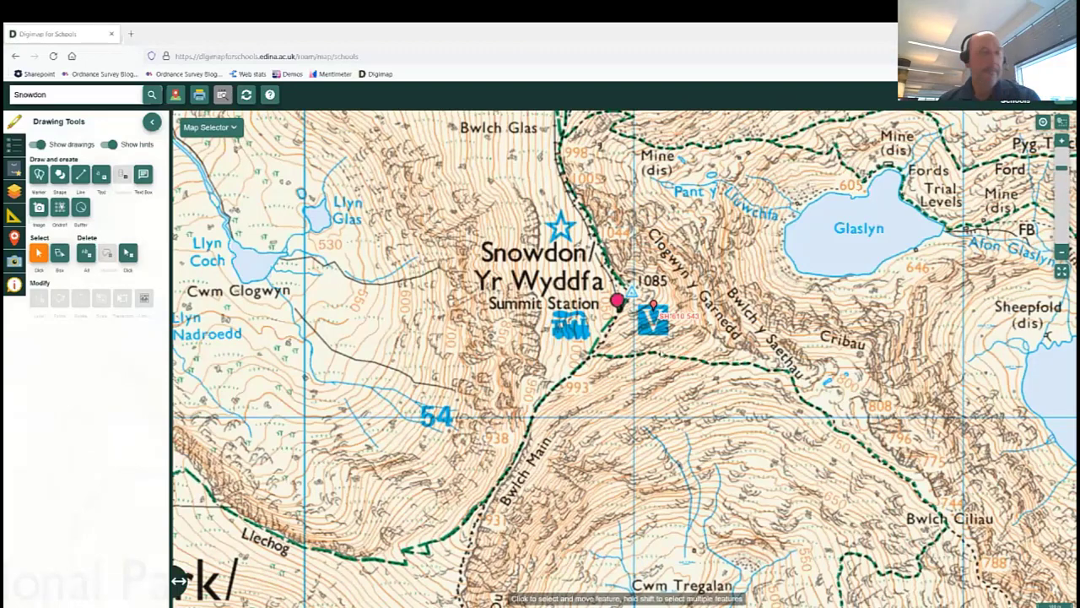
{"action": "left_click_drag", "start_coordinate": [652, 353], "coordinate": [631, 356]}
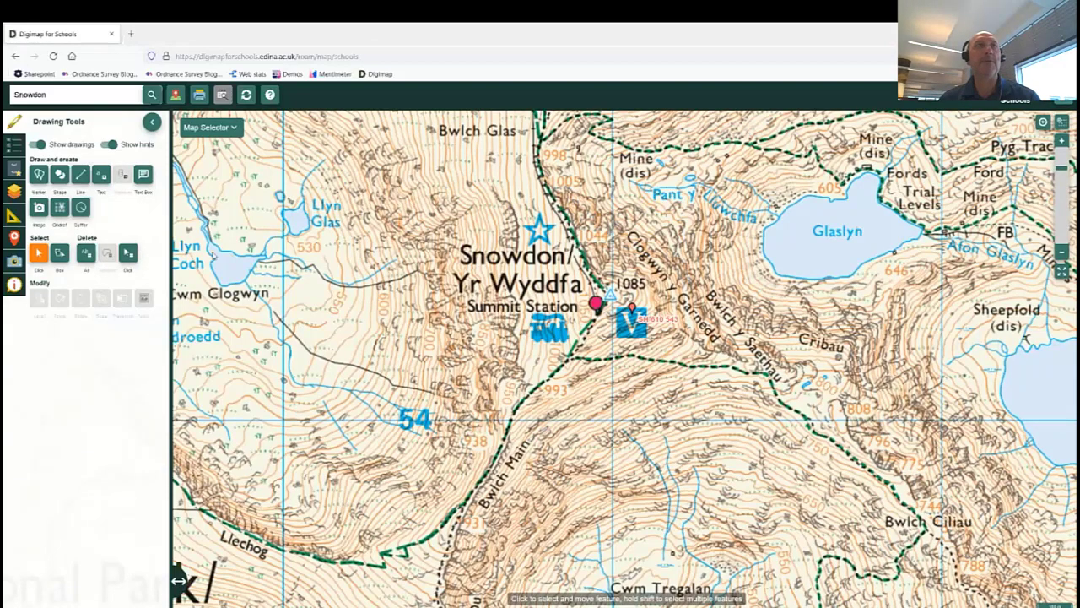
{"action": "left_click", "coordinate": [128, 254]}
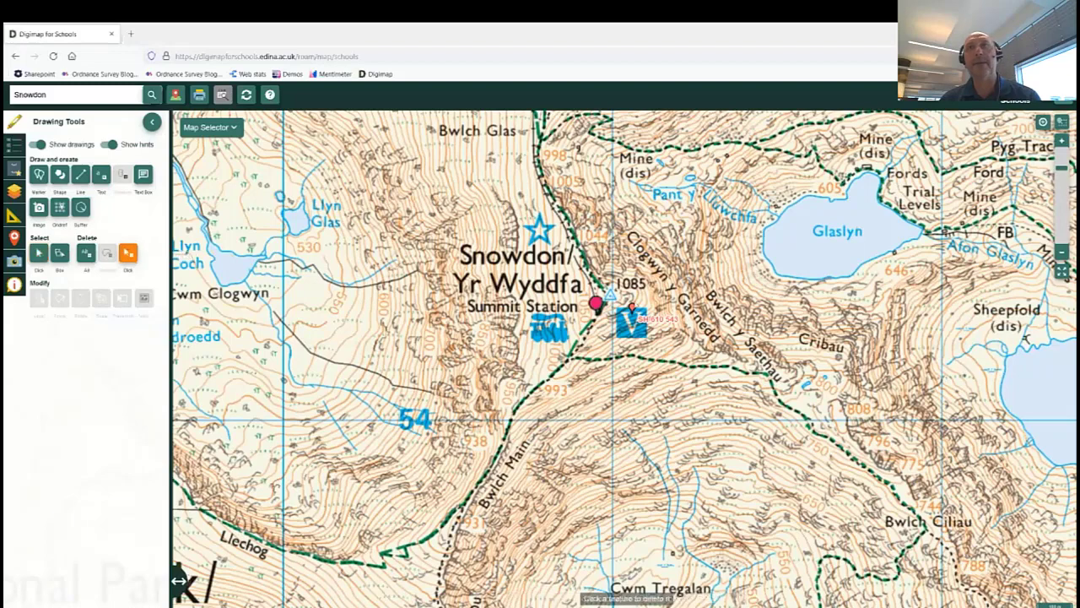
{"action": "left_click", "coordinate": [632, 308]}
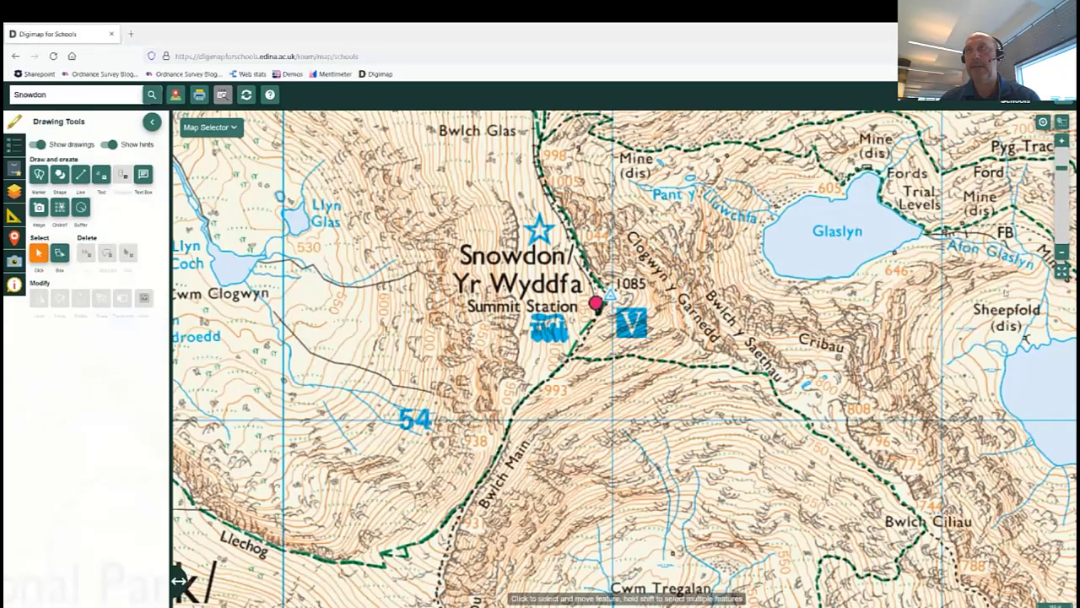
Zoom back out to the Atlas world map, close the drawing tools, and list the map overlays.
{"action": "left_click", "coordinate": [1062, 271]}
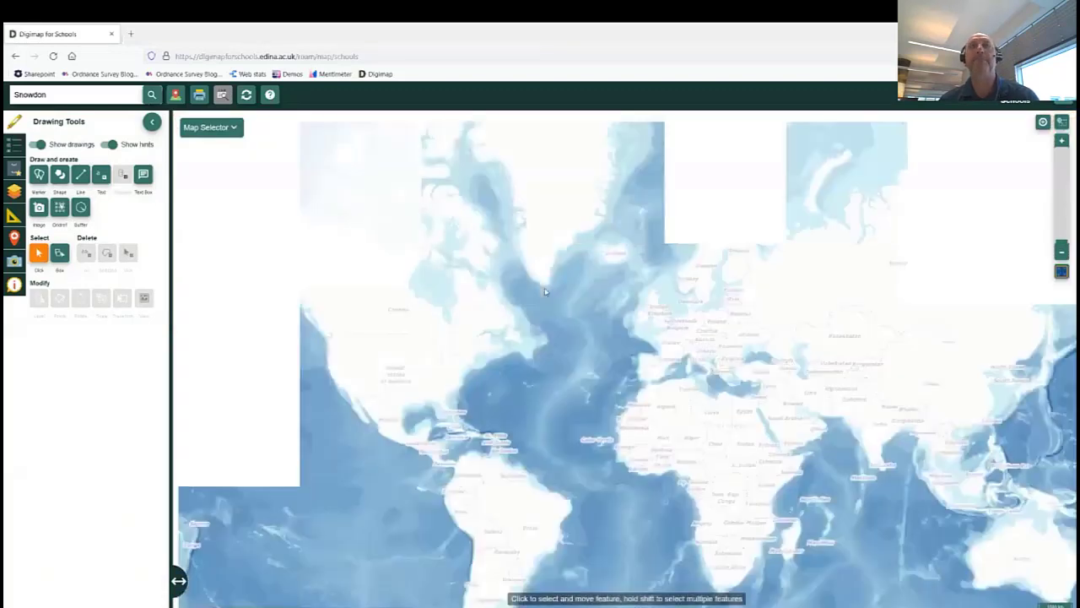
{"action": "left_click_drag", "start_coordinate": [577, 320], "coordinate": [466, 285]}
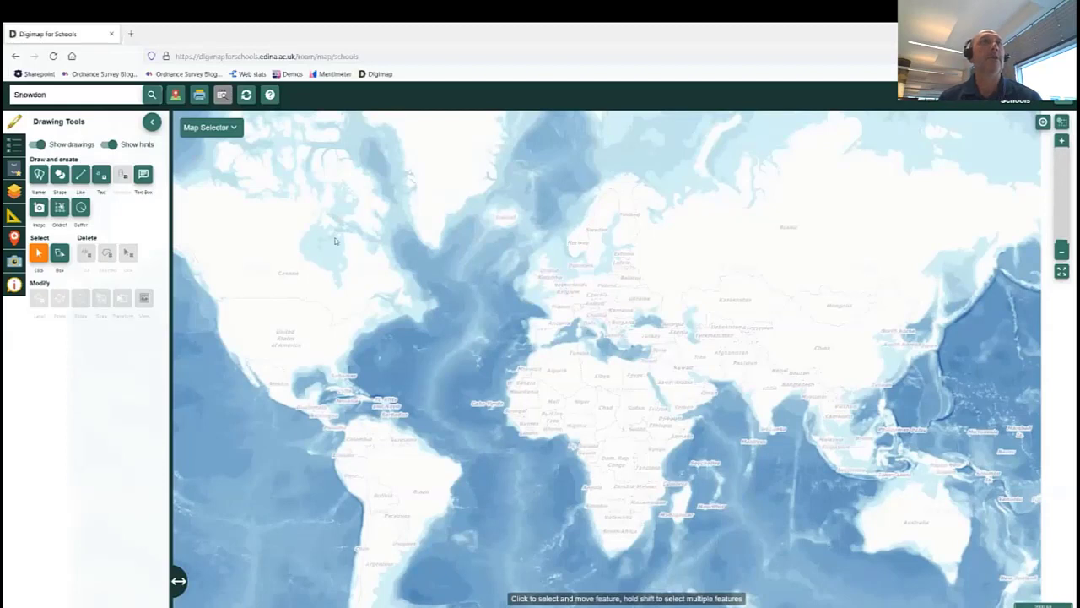
{"action": "left_click", "coordinate": [152, 122]}
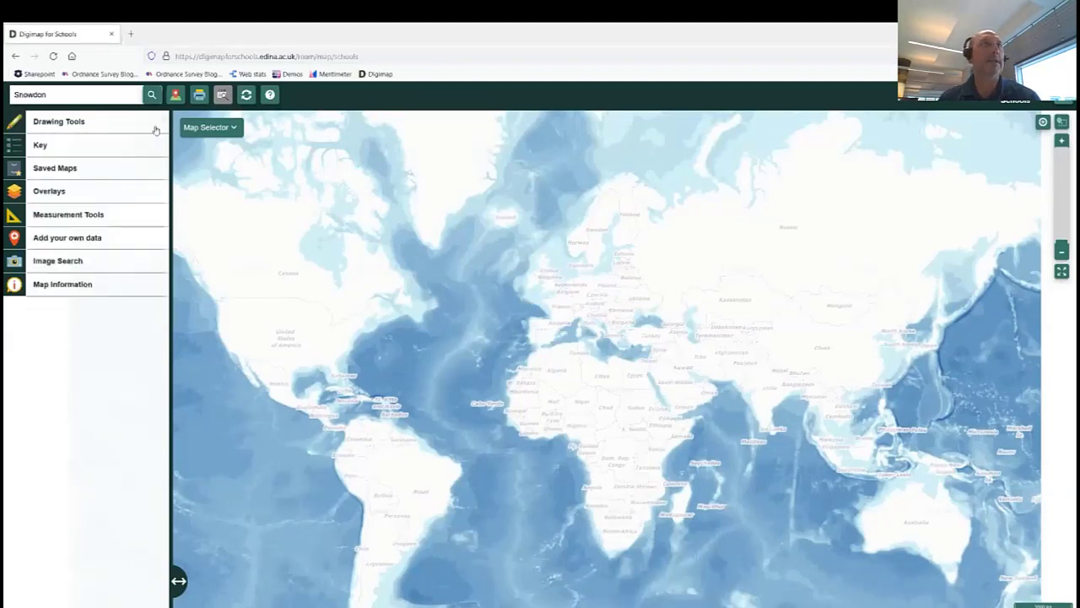
{"action": "left_click", "coordinate": [15, 194]}
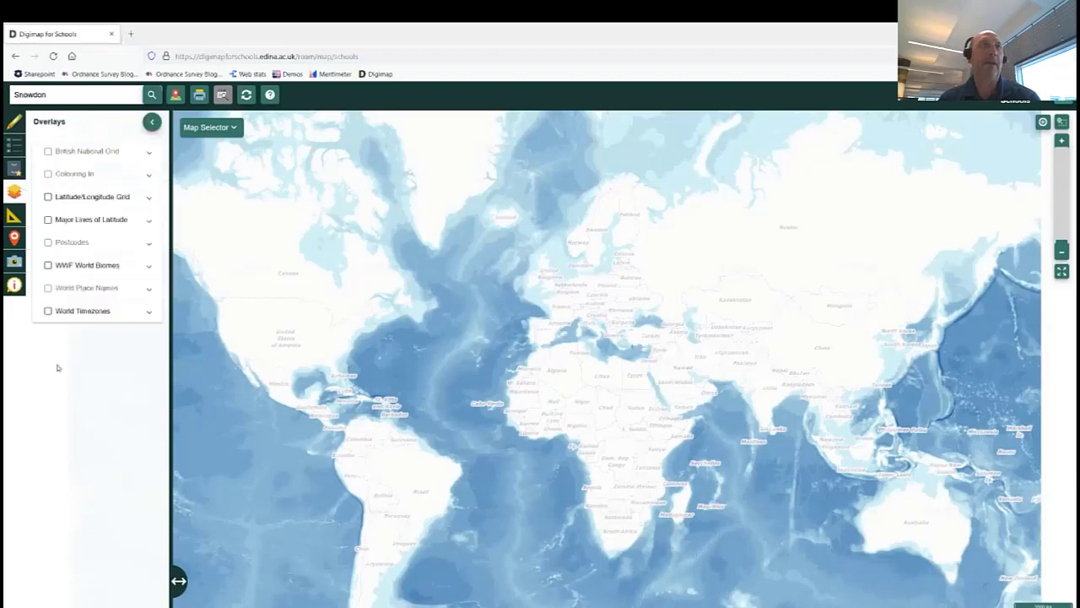
Show the World Timezones overlay with increased transparency, pan across the world, then remove it.
{"action": "left_click", "coordinate": [48, 311]}
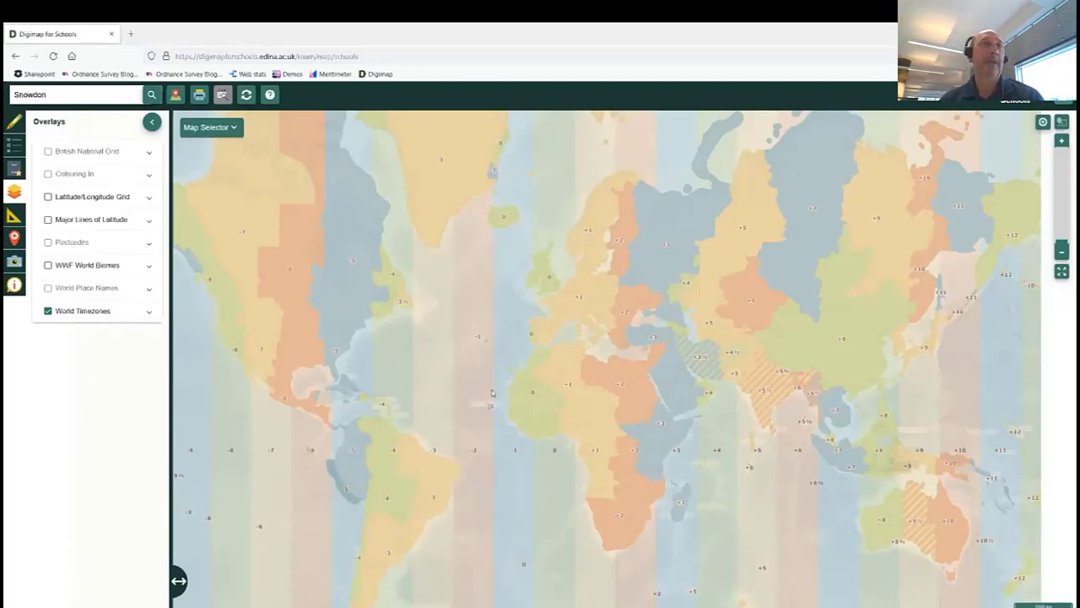
{"action": "left_click", "coordinate": [150, 312]}
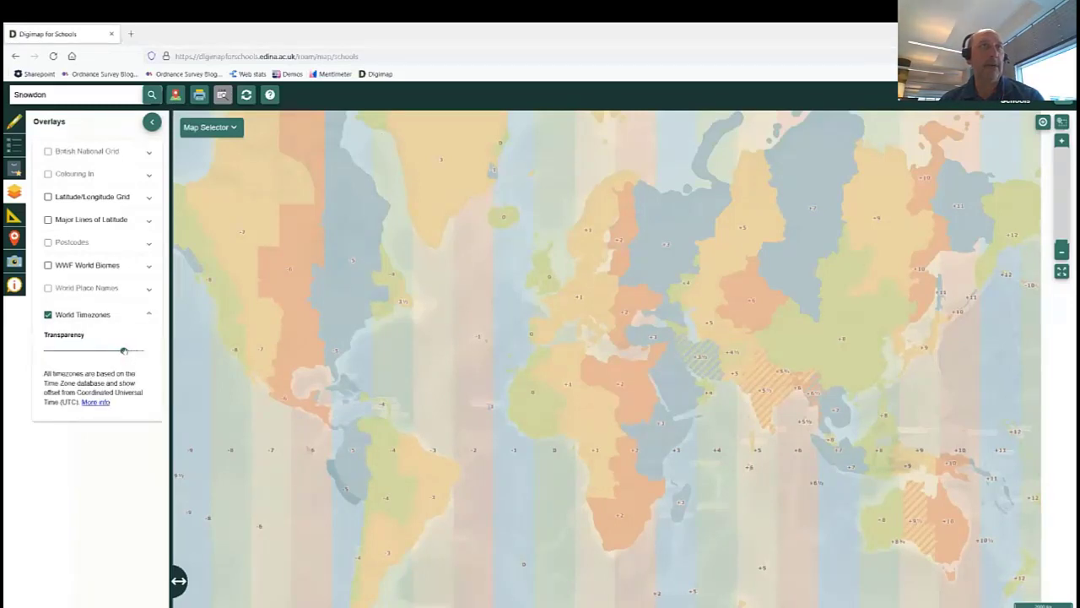
{"action": "left_click_drag", "start_coordinate": [124, 350], "coordinate": [80, 352]}
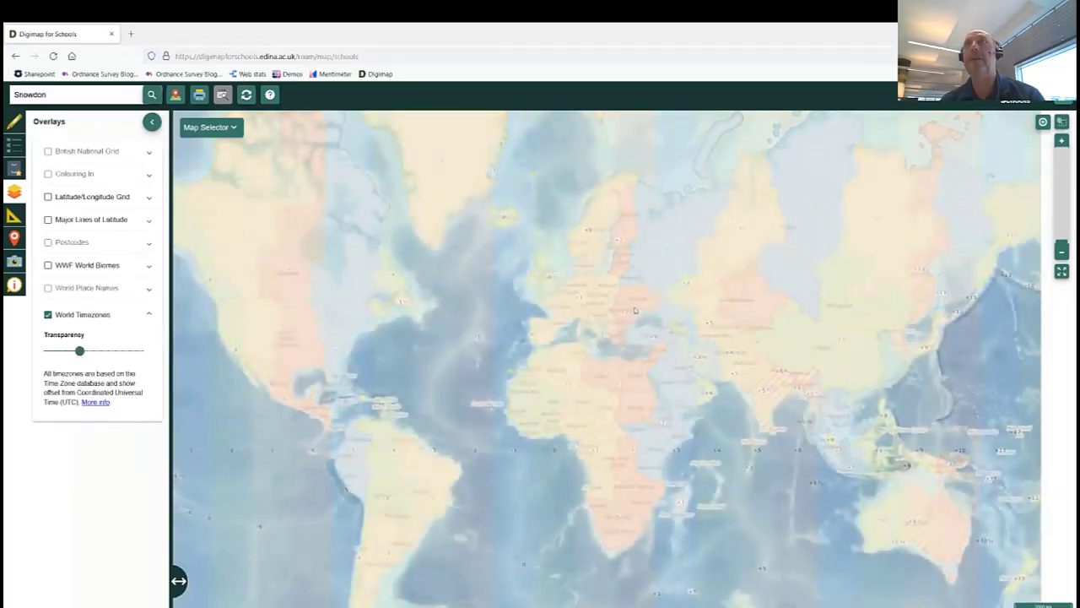
{"action": "left_click_drag", "start_coordinate": [783, 256], "coordinate": [450, 298]}
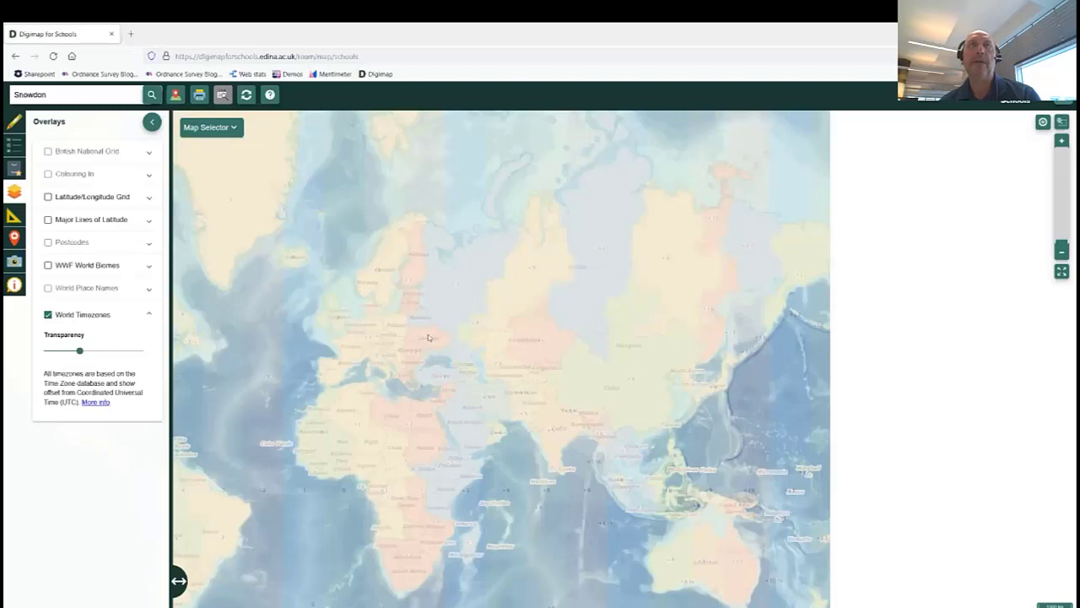
{"action": "left_click_drag", "start_coordinate": [464, 320], "coordinate": [539, 297]}
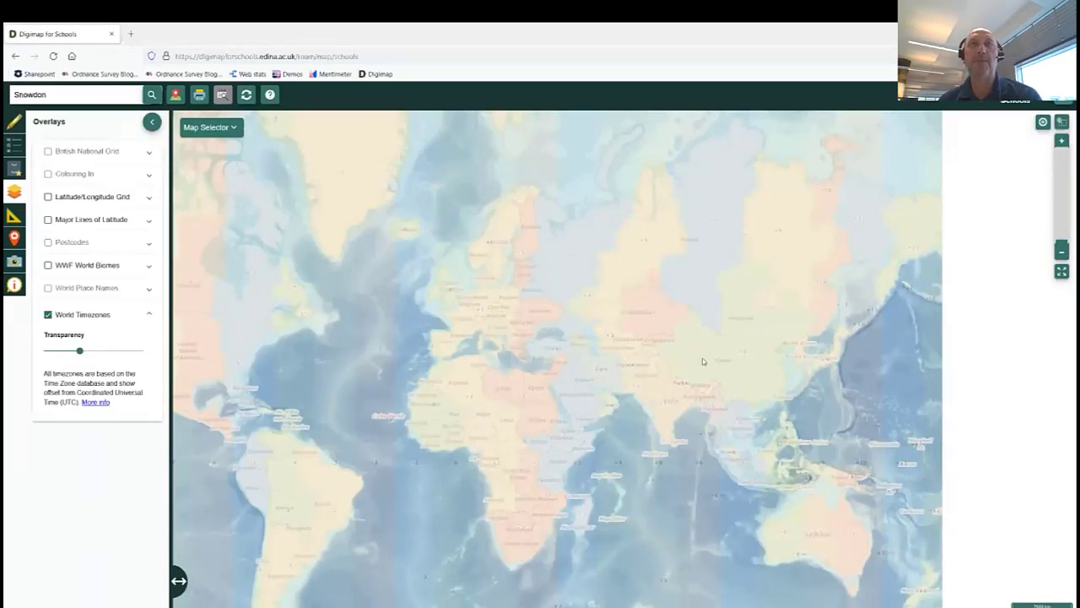
{"action": "left_click_drag", "start_coordinate": [699, 351], "coordinate": [798, 313]}
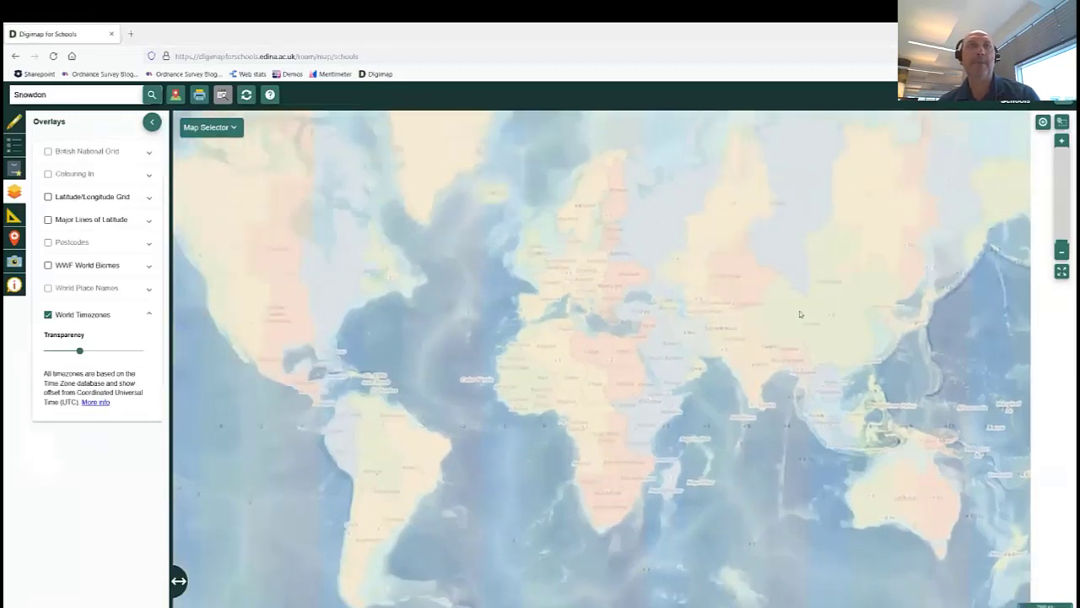
{"action": "left_click", "coordinate": [48, 314]}
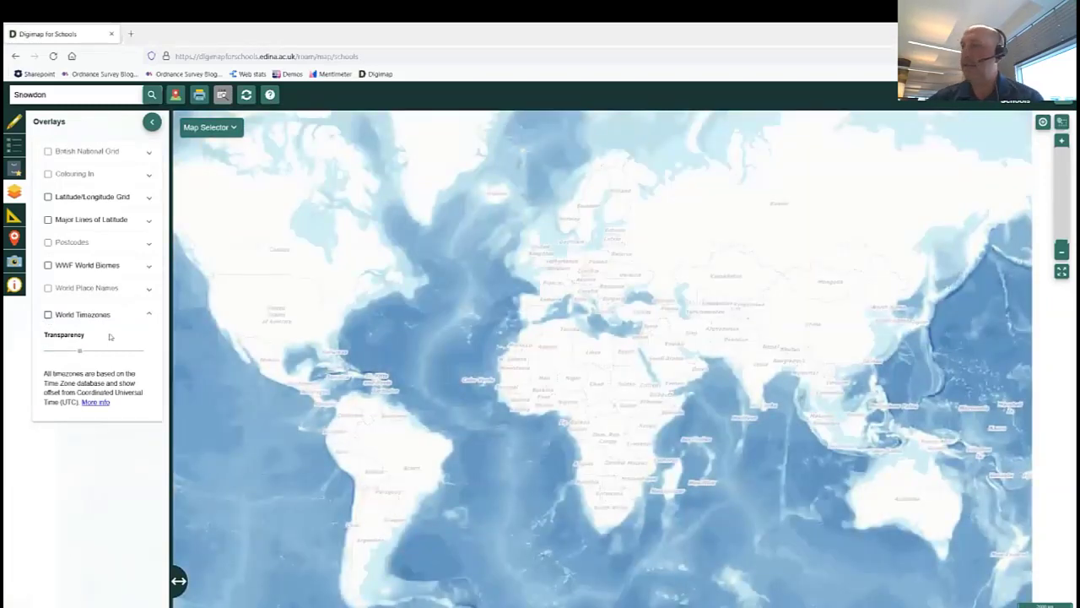
{"action": "left_click", "coordinate": [153, 122]}
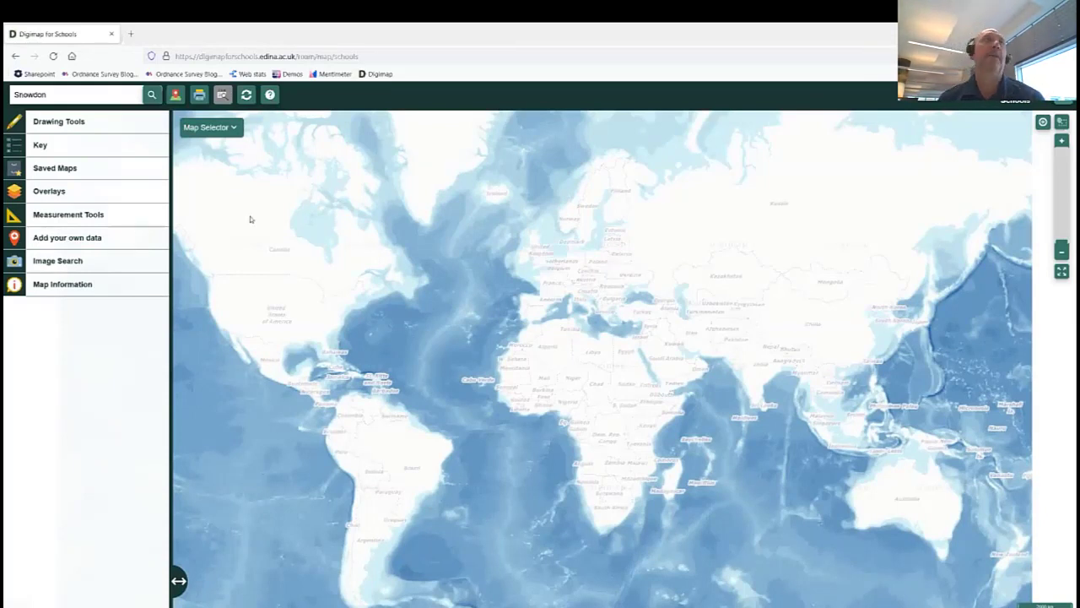
Replace the Snowdon search with 'milton keynes' and centre the map on the first result.
{"action": "left_click", "coordinate": [70, 91]}
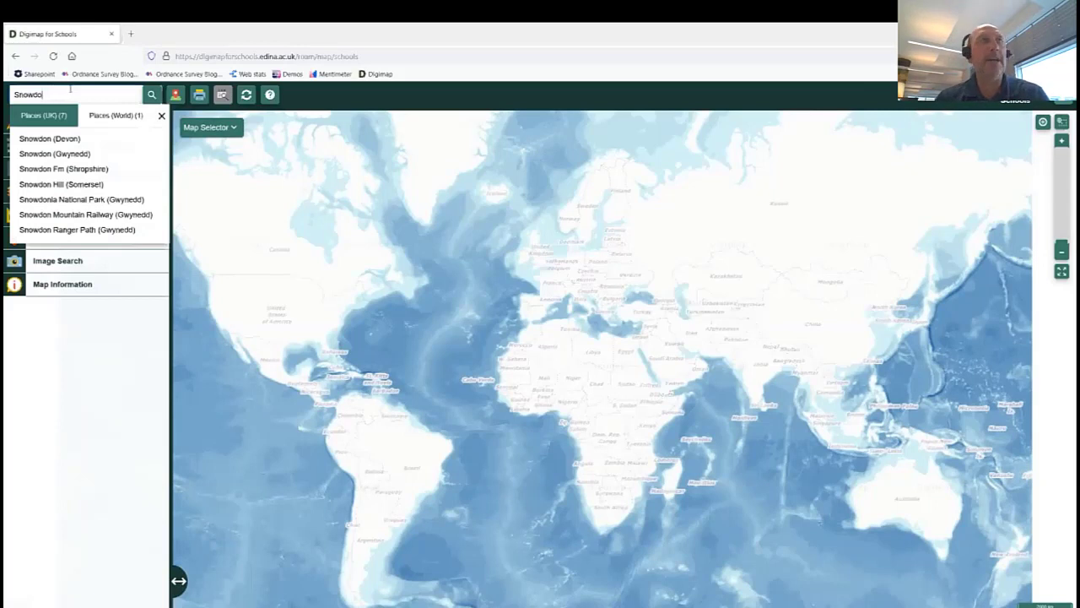
{"action": "key", "text": "BackSpace"}
{"action": "key", "text": "BackSpace"}
{"action": "key", "text": "BackSpace"}
{"action": "key", "text": "BackSpace"}
{"action": "key", "text": "BackSpace"}
{"action": "key", "text": "BackSpace"}
{"action": "type", "text": "m"}
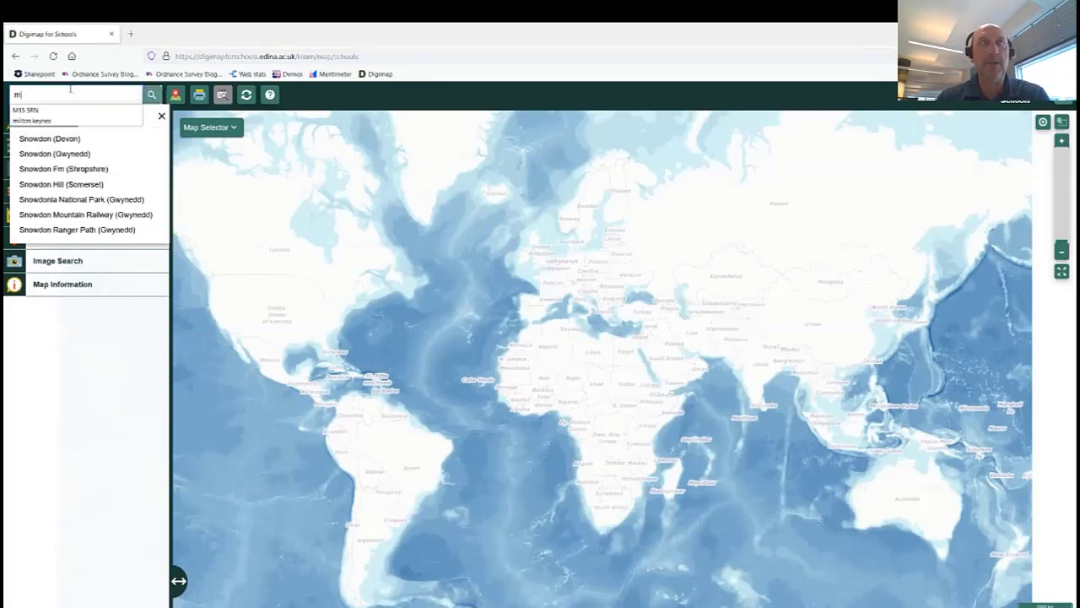
{"action": "type", "text": "il"}
{"action": "left_click", "coordinate": [38, 110]}
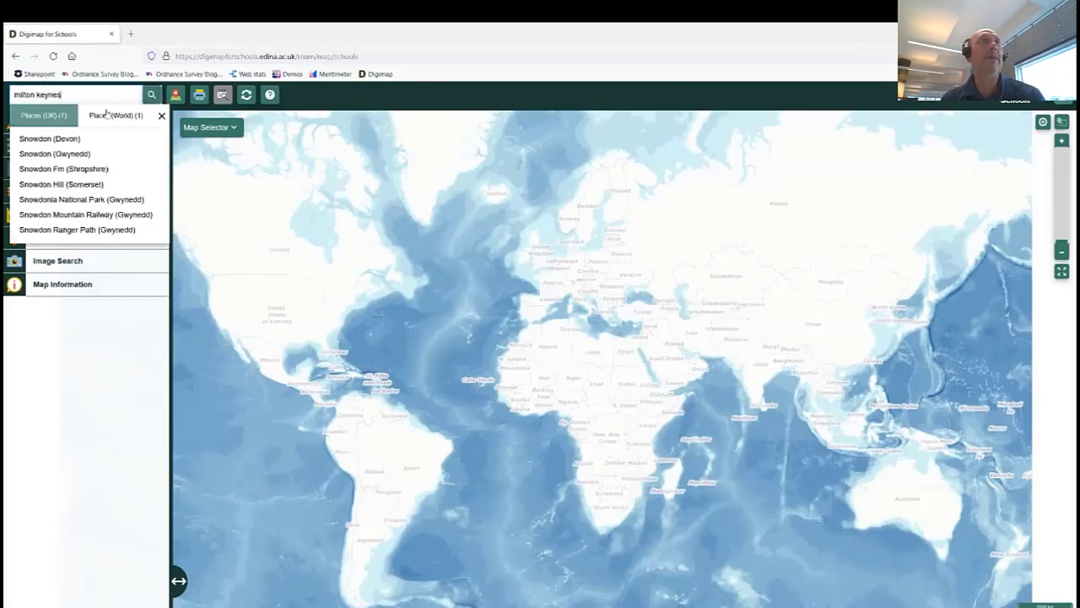
{"action": "left_click", "coordinate": [153, 95]}
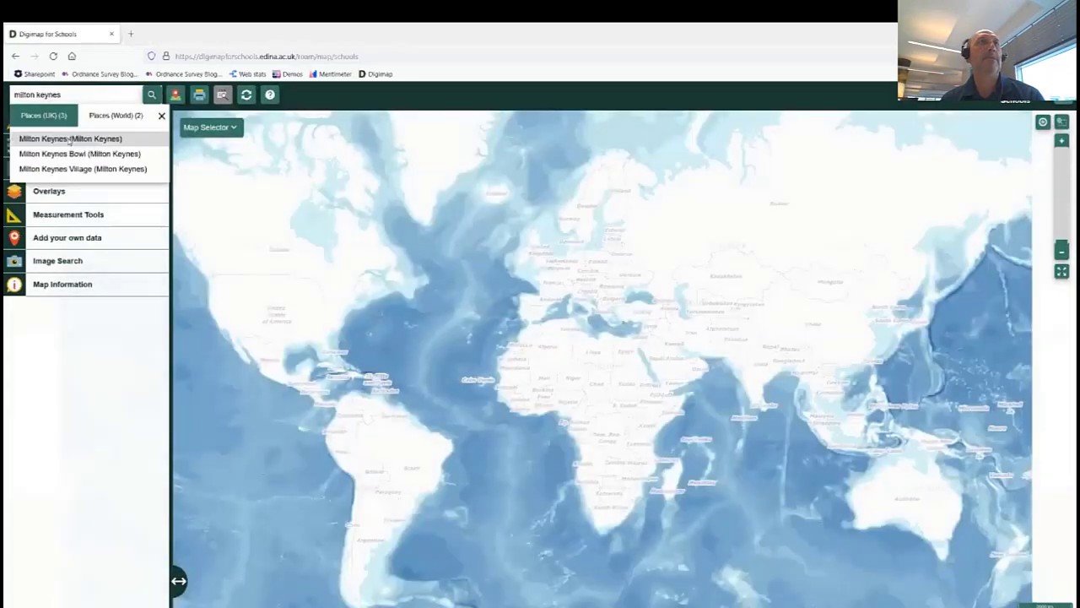
{"action": "left_click", "coordinate": [69, 139]}
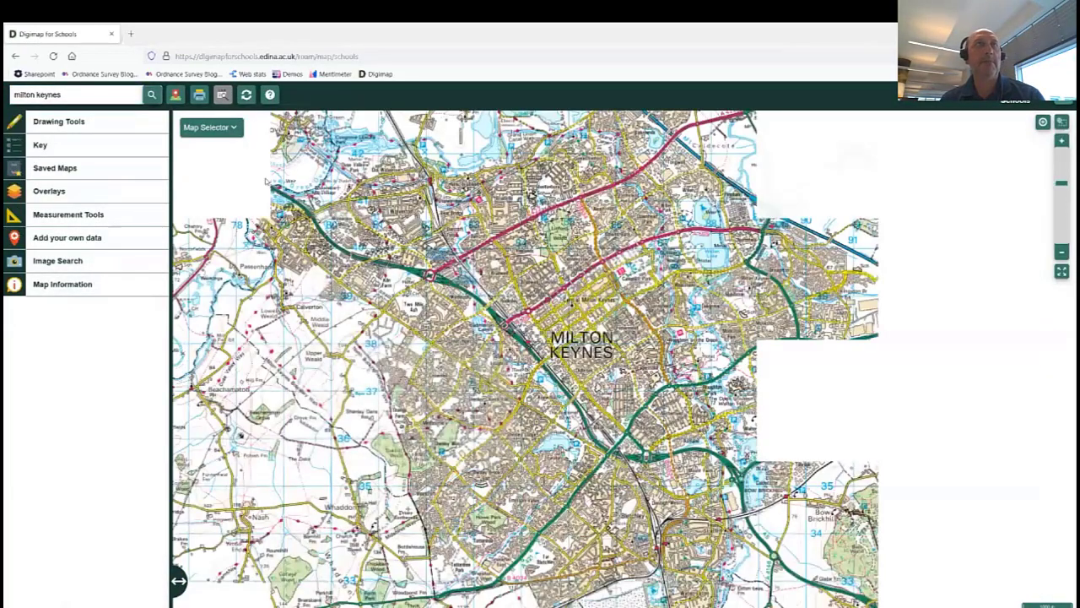
Fade Milton Keynes between the modern map and the 1890s and 1950s layers, then zoom out.
{"action": "left_click", "coordinate": [234, 128]}
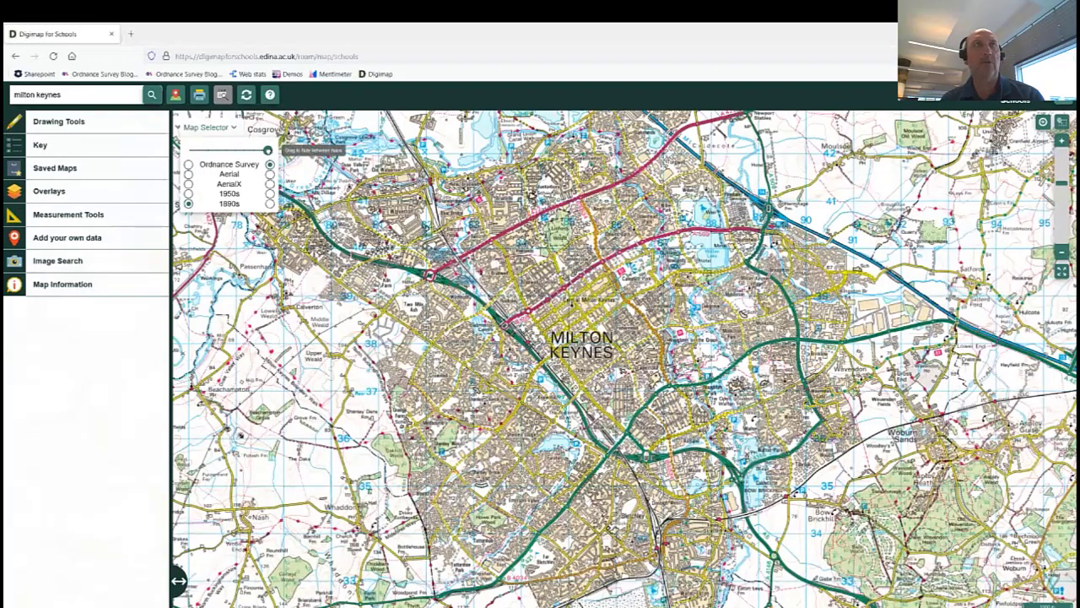
{"action": "left_click_drag", "start_coordinate": [267, 151], "coordinate": [190, 151]}
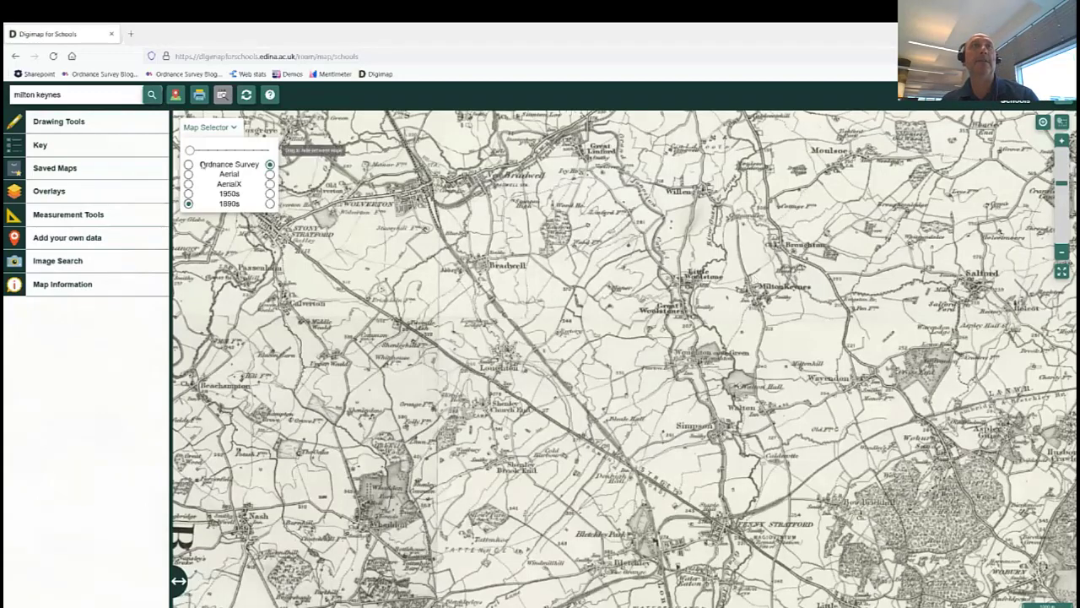
{"action": "mouse_move", "coordinate": [191, 151]}
{"action": "left_mouse_down"}
{"action": "mouse_move", "coordinate": [260, 150]}
{"action": "mouse_move", "coordinate": [191, 151]}
{"action": "left_mouse_up"}
{"action": "right_click", "coordinate": [239, 148]}
{"action": "left_click", "coordinate": [189, 193]}
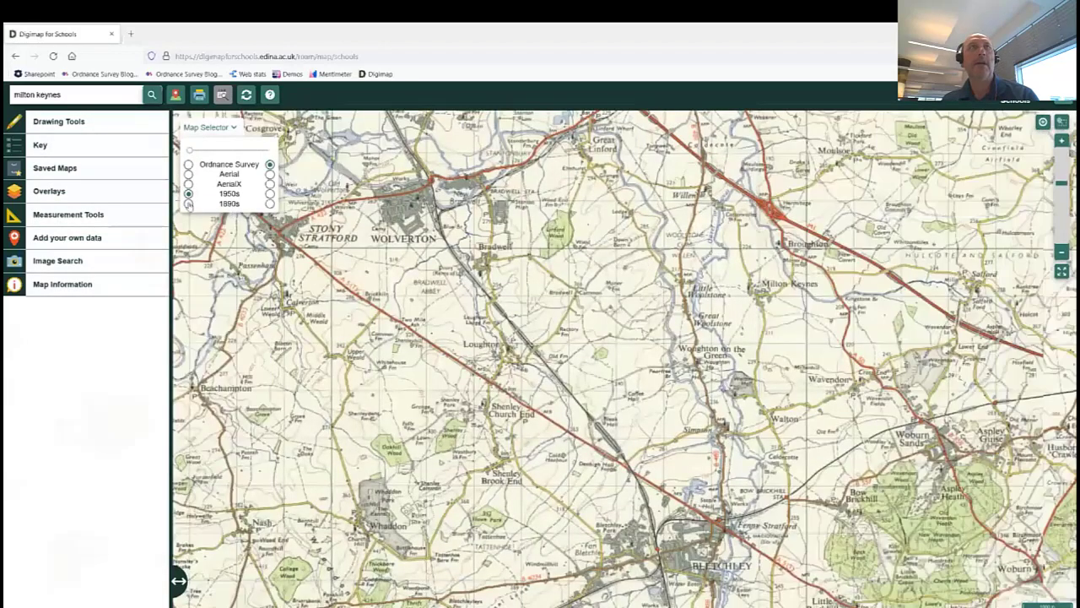
{"action": "left_click", "coordinate": [188, 204]}
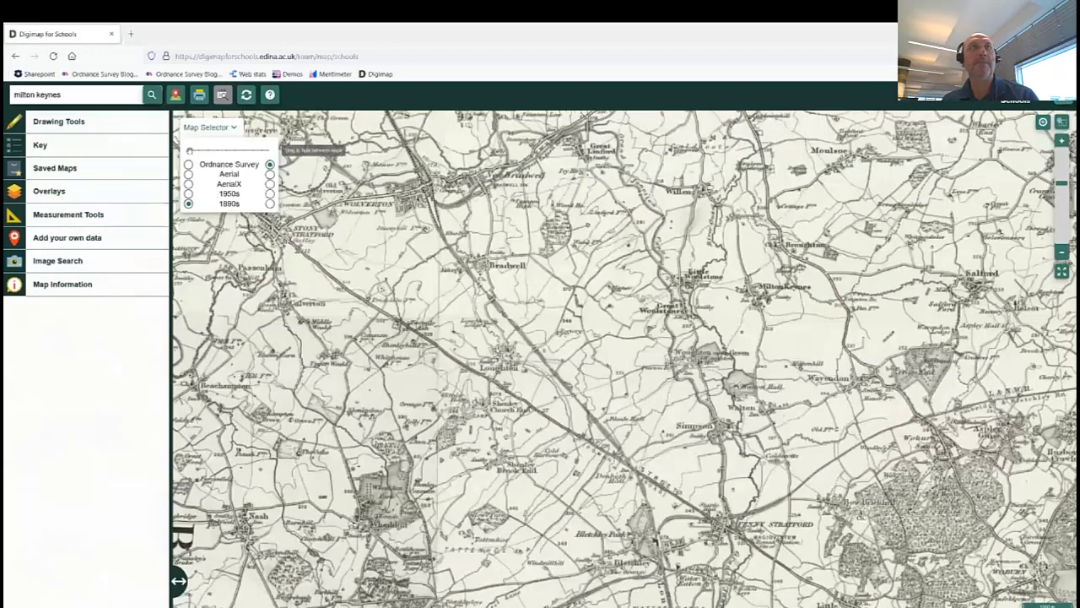
{"action": "left_click_drag", "start_coordinate": [190, 151], "coordinate": [268, 151]}
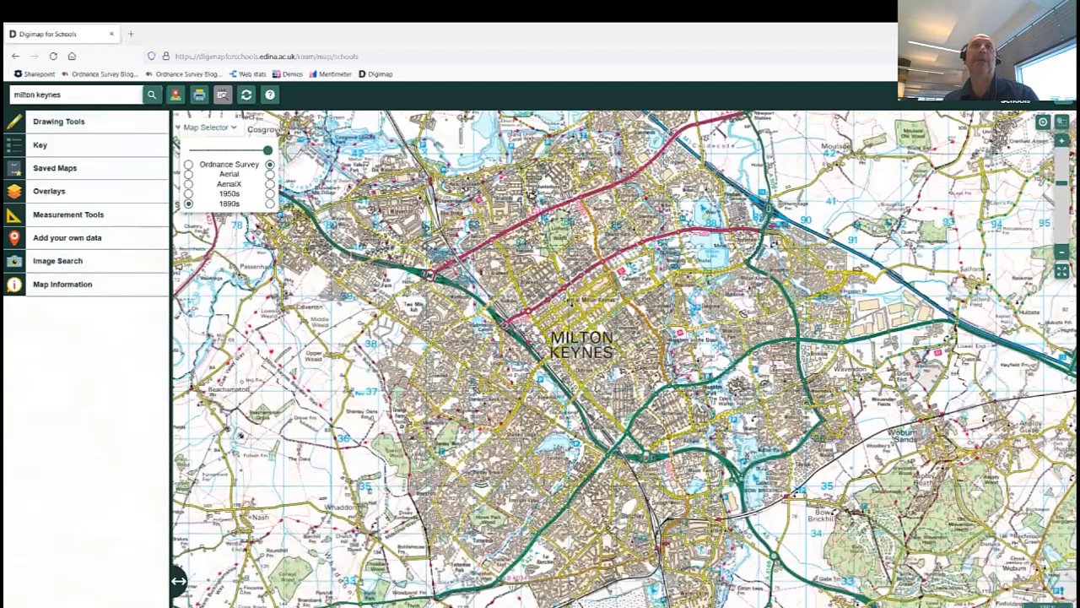
{"action": "scroll", "coordinate": [612, 323], "scroll_direction": "down", "scroll_amount": 2}
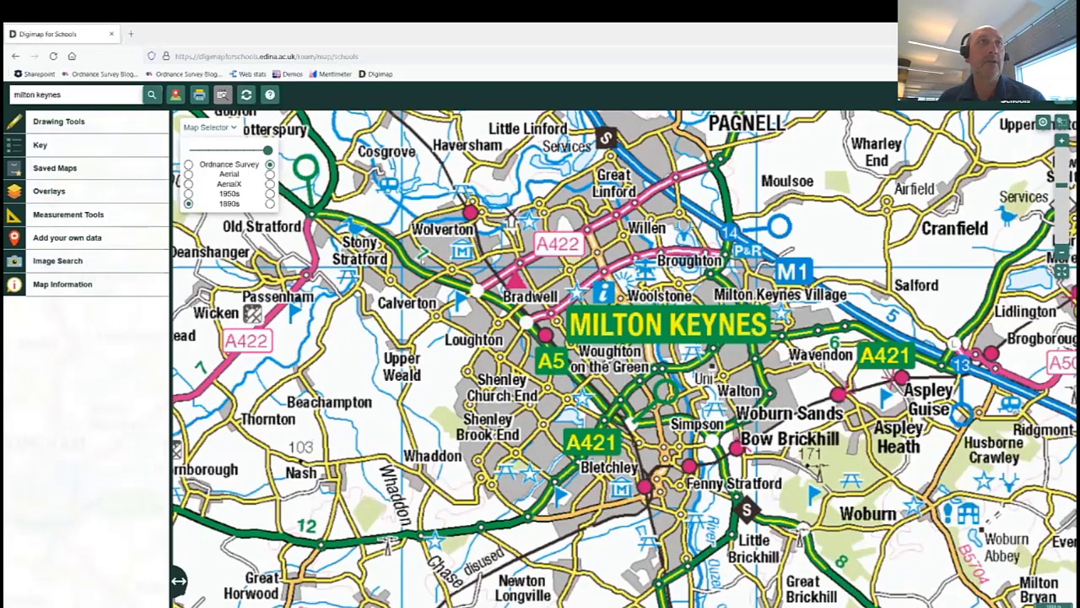
Choose the Shape drawing tool with a pink fill colour.
{"action": "left_click", "coordinate": [14, 121]}
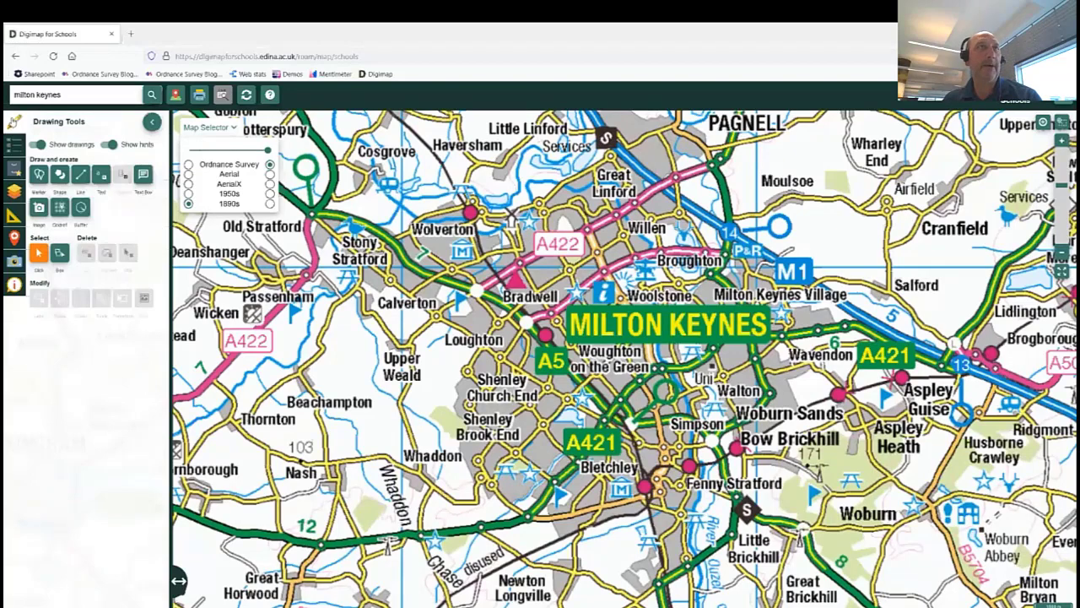
{"action": "left_click", "coordinate": [60, 176]}
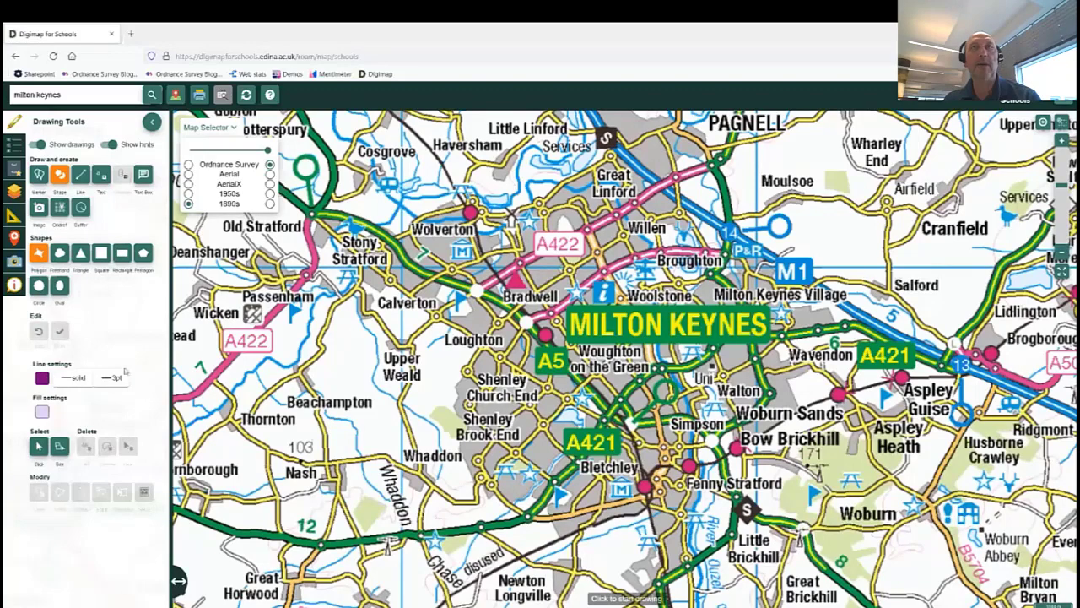
{"action": "left_click", "coordinate": [43, 412]}
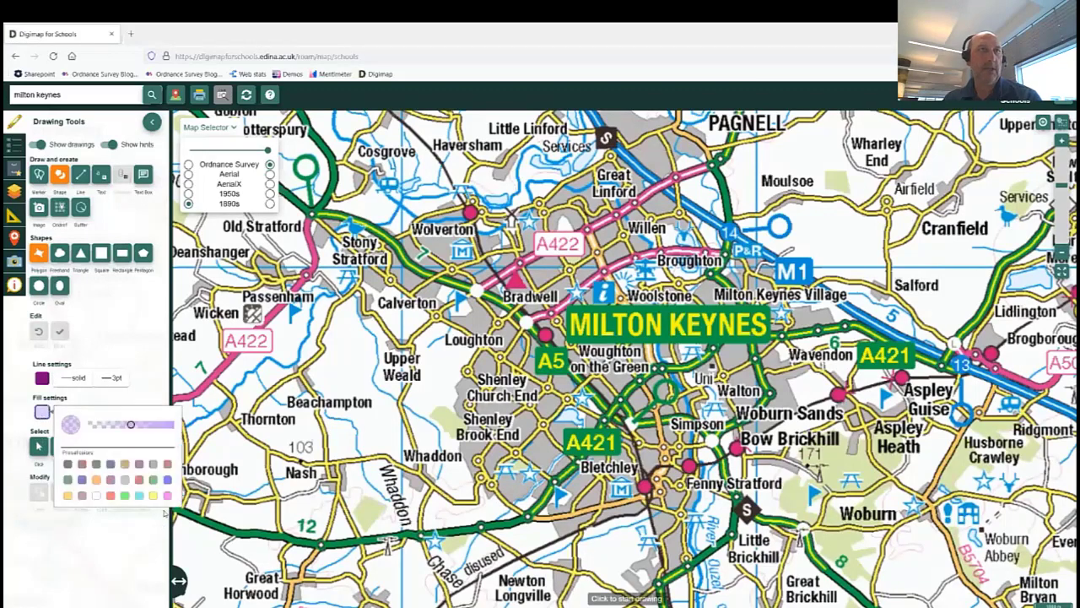
{"action": "left_click", "coordinate": [168, 496]}
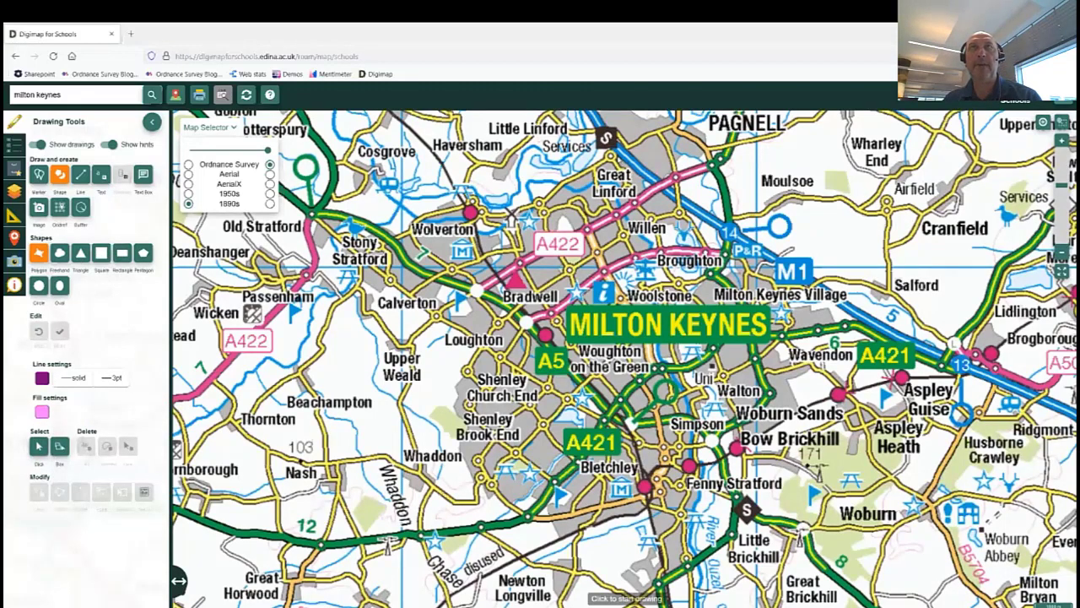
Draw a polygon around Milton Keynes via Calverton, Shenley Church End and Shenley Brook End.
{"action": "left_click", "coordinate": [620, 163]}
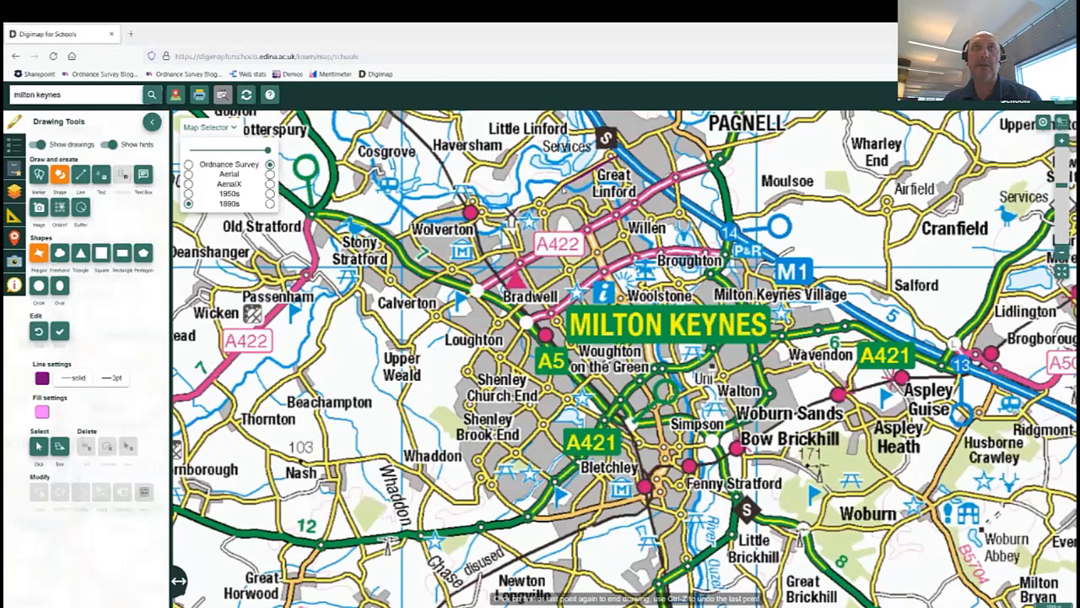
{"action": "left_click", "coordinate": [506, 211]}
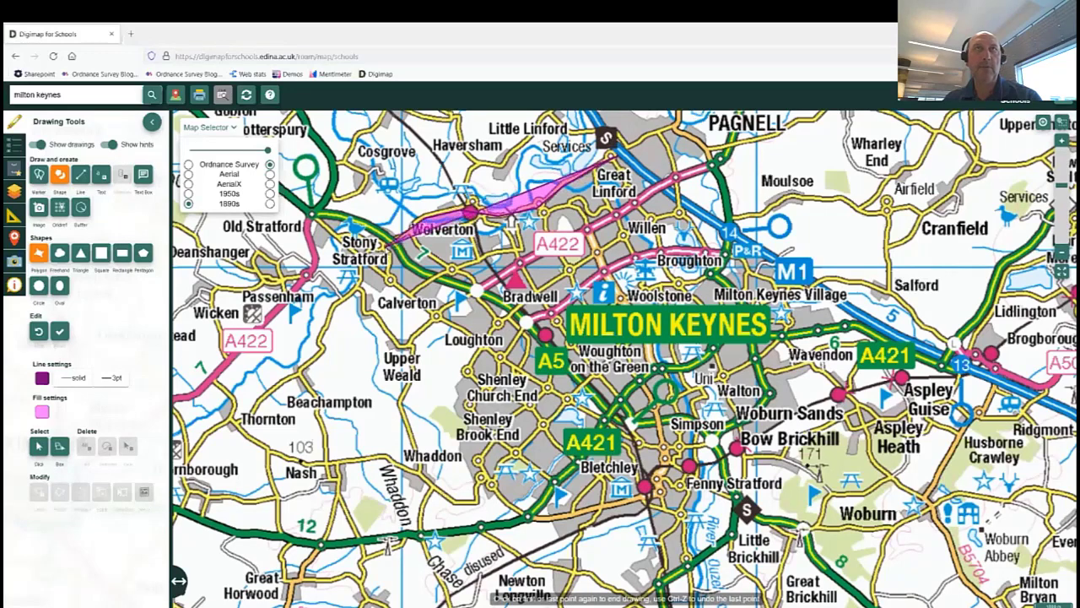
{"action": "left_click", "coordinate": [387, 253]}
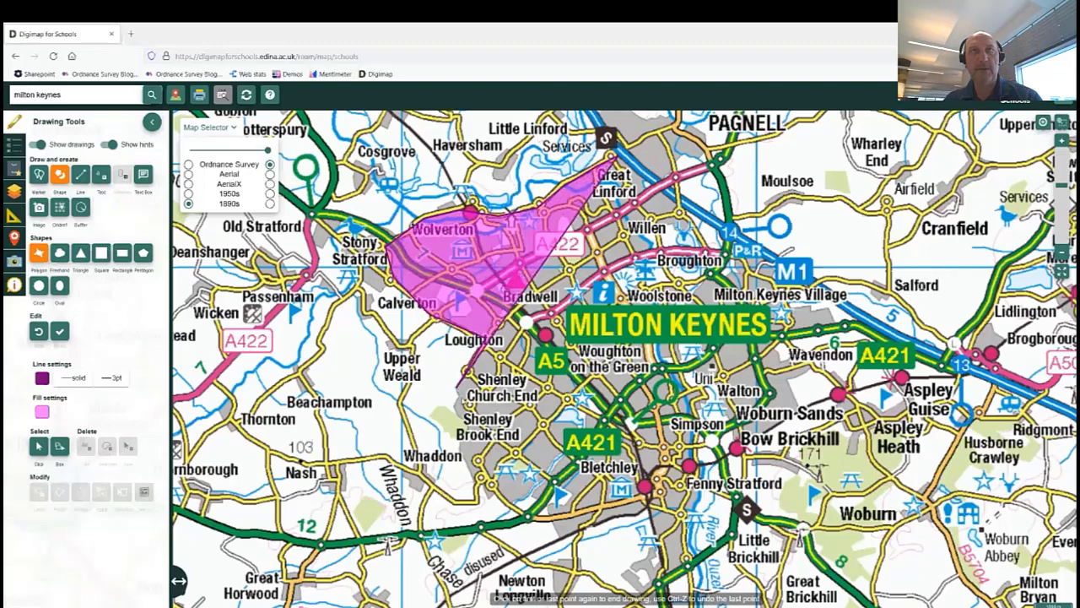
{"action": "left_click", "coordinate": [454, 410]}
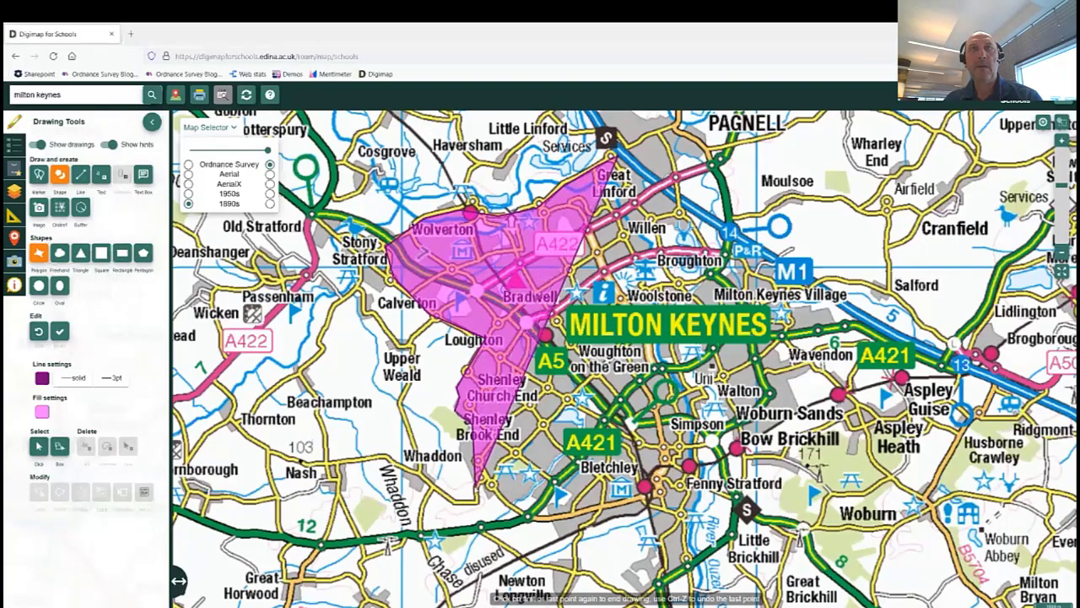
{"action": "left_click", "coordinate": [460, 449]}
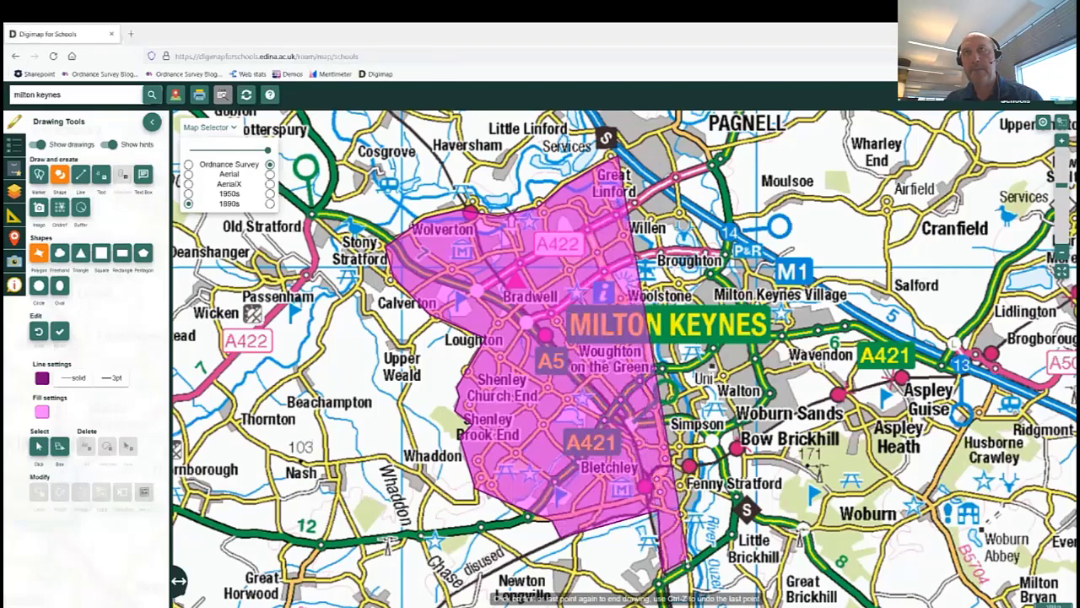
{"action": "left_click_drag", "start_coordinate": [688, 565], "coordinate": [681, 557]}
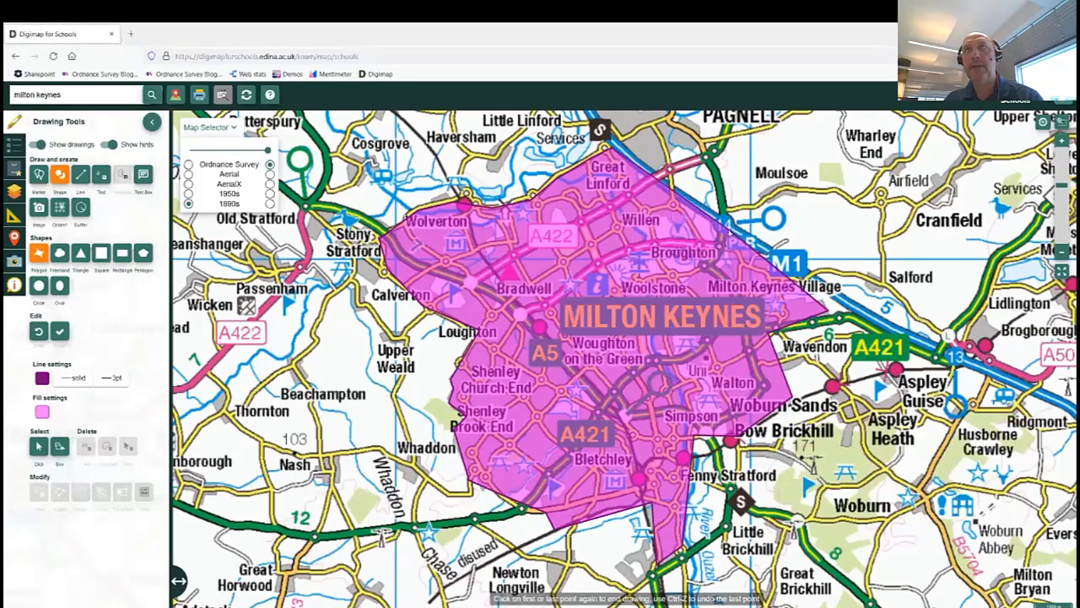
{"action": "left_click", "coordinate": [731, 233]}
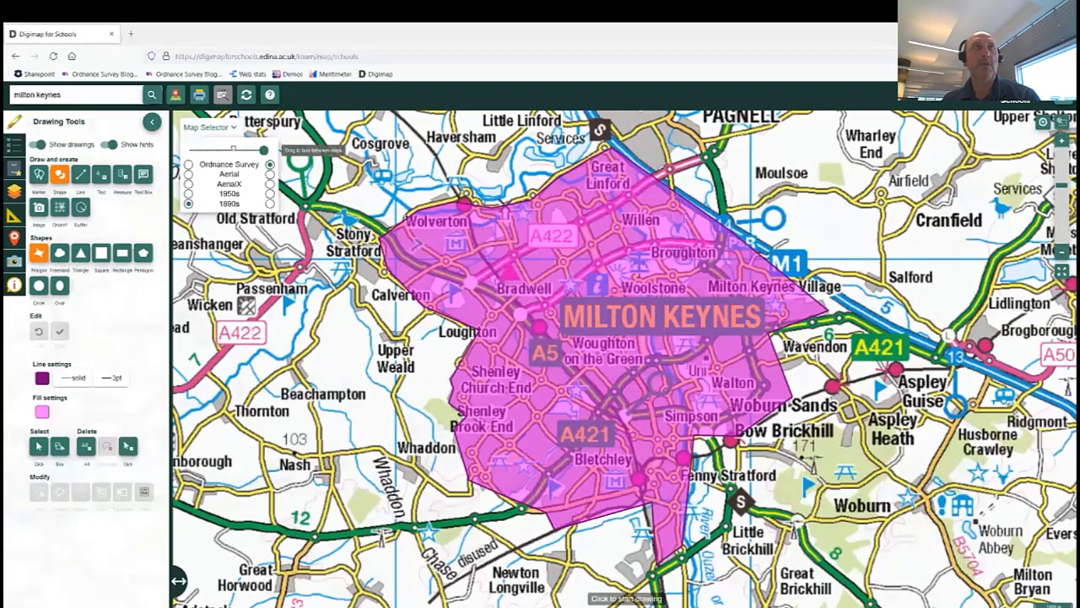
{"action": "left_click_drag", "start_coordinate": [263, 150], "coordinate": [190, 149]}
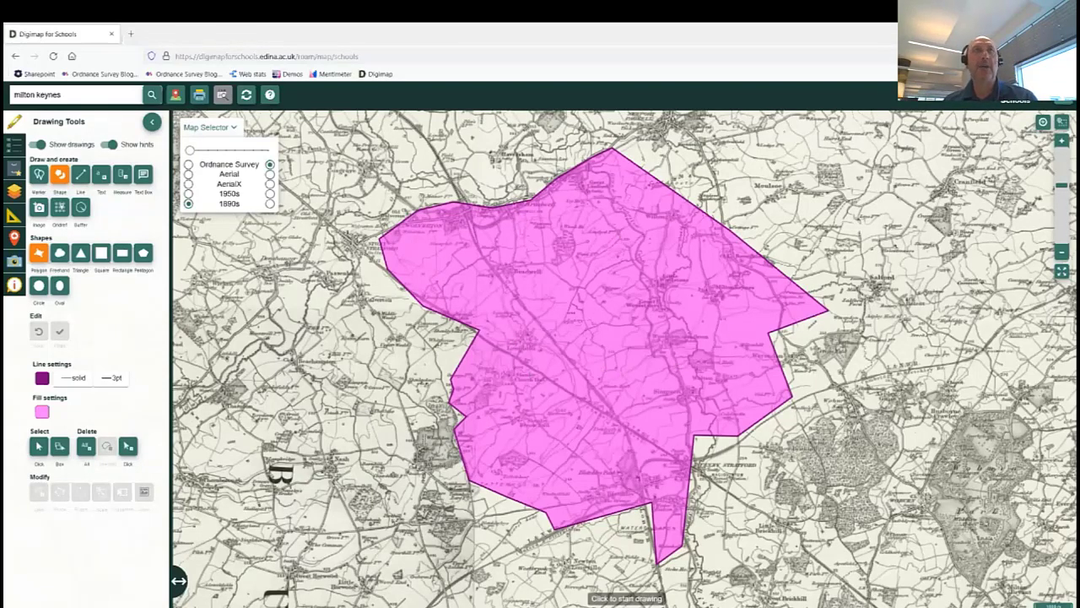
{"action": "left_click_drag", "start_coordinate": [191, 150], "coordinate": [261, 149]}
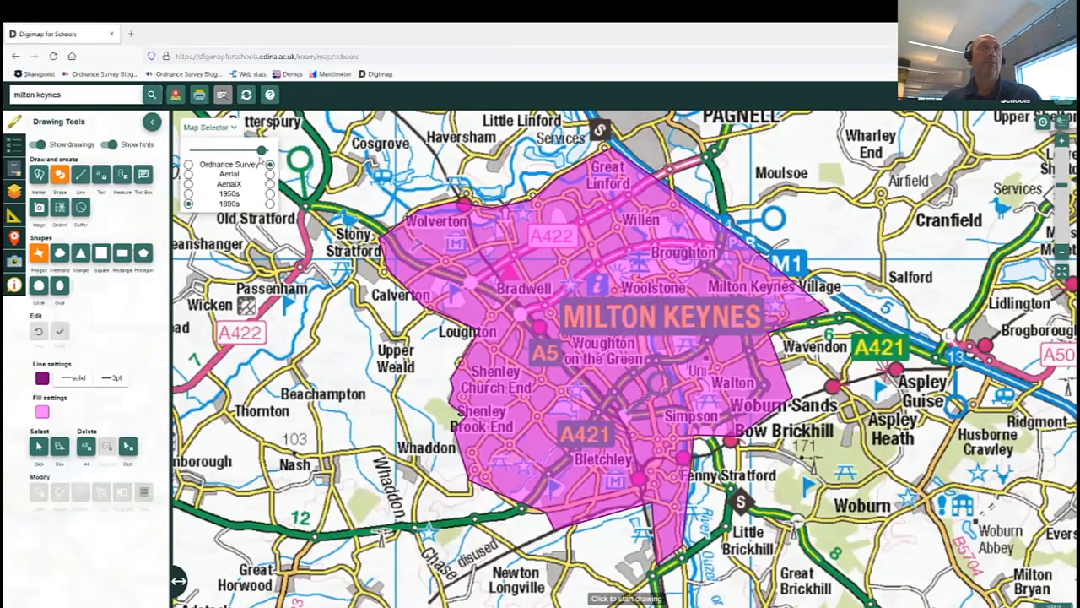
Replace the 'milton keynes' search text with 'Perth' and run the search.
{"action": "left_click", "coordinate": [70, 96]}
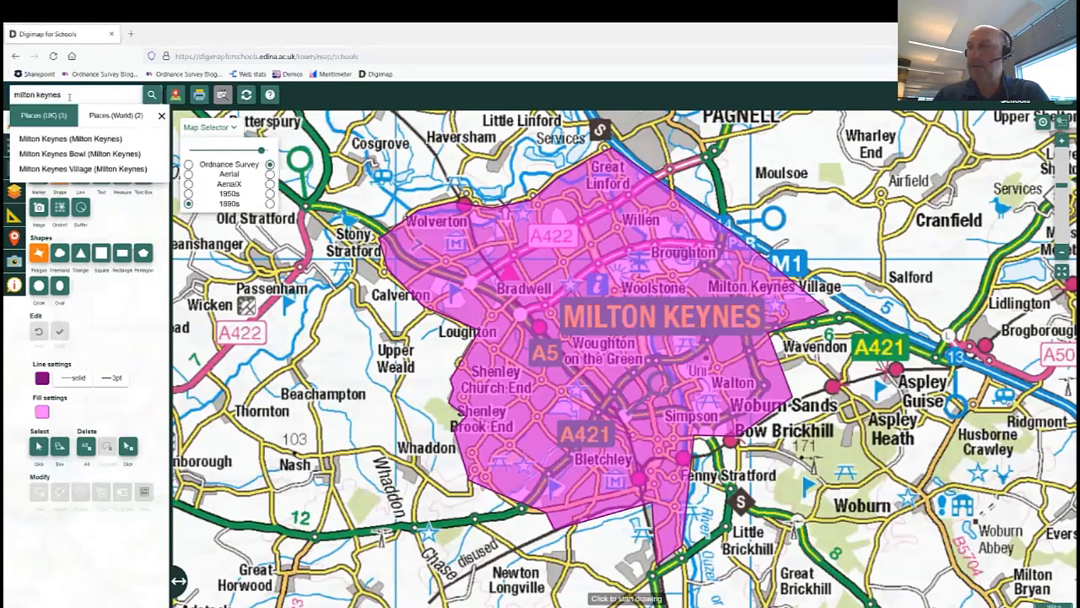
{"action": "key", "text": "BackSpace"}
{"action": "key", "text": "BackSpace"}
{"action": "key", "text": "BackSpace"}
{"action": "key", "text": "BackSpace"}
{"action": "key", "text": "BackSpace"}
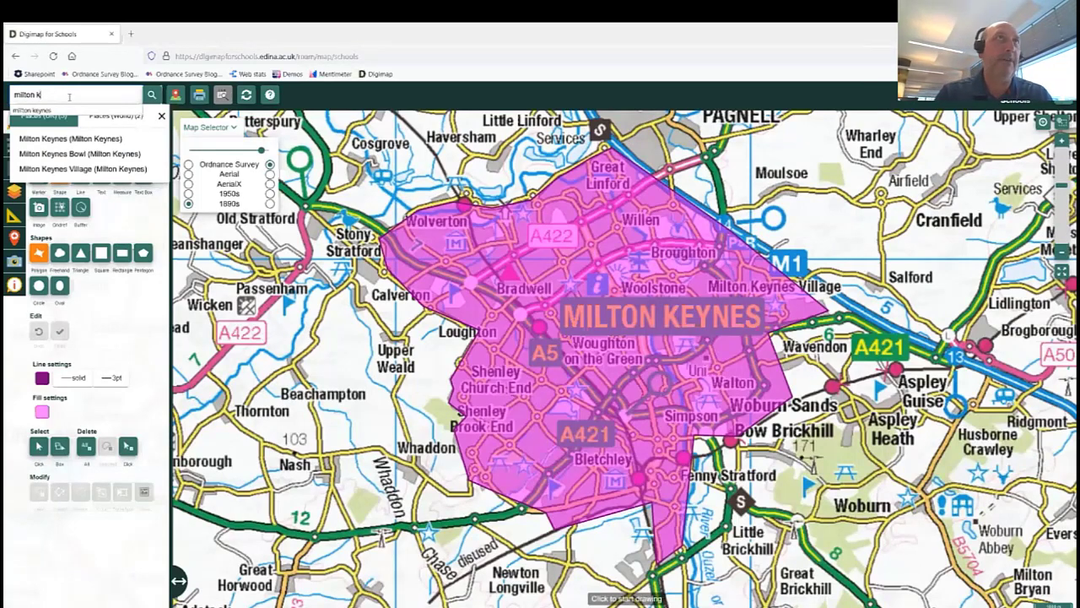
{"action": "key", "text": "BackSpace"}
{"action": "key", "text": "BackSpace"}
{"action": "key", "text": "BackSpace"}
{"action": "key", "text": "BackSpace"}
{"action": "key", "text": "BackSpace"}
{"action": "key", "text": "BackSpace"}
{"action": "key", "text": "BackSpace"}
{"action": "key", "text": "BackSpace"}
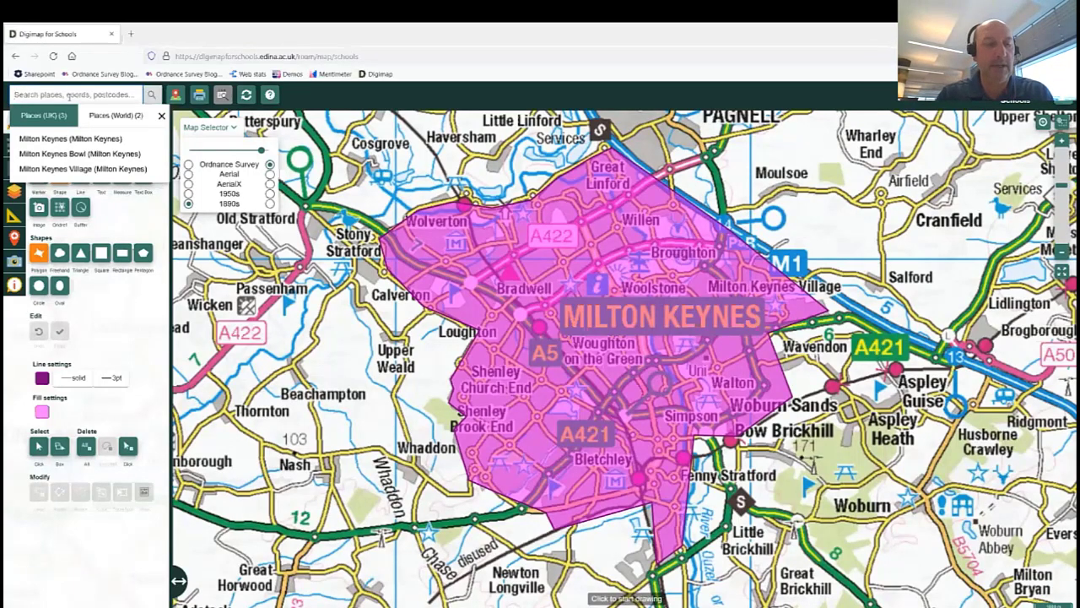
{"action": "type", "text": "Pret"}
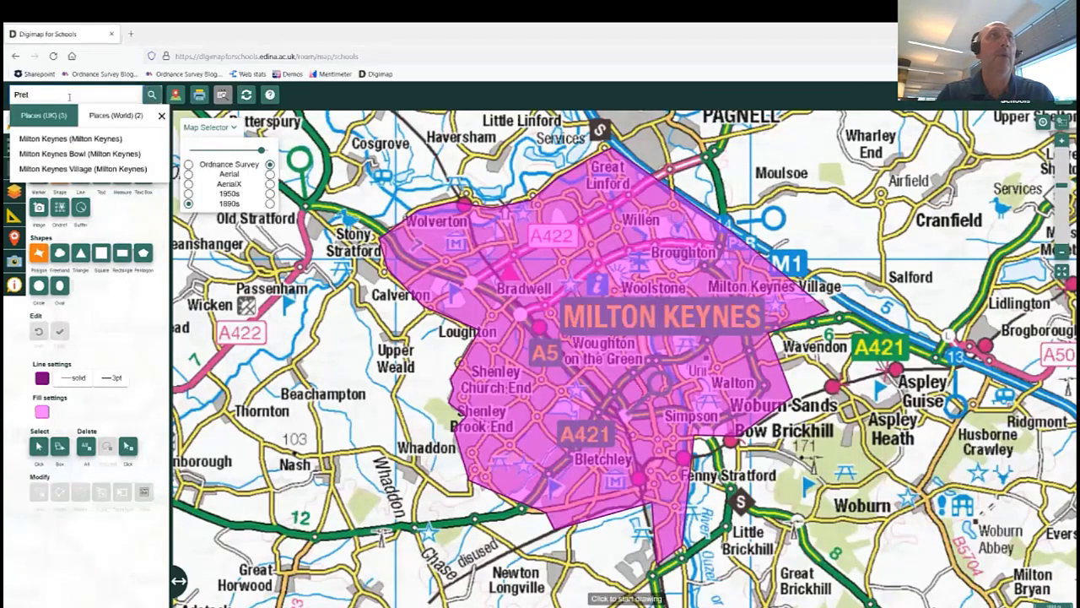
{"action": "key", "text": "BackSpace"}
{"action": "key", "text": "BackSpace"}
{"action": "key", "text": "BackSpace"}
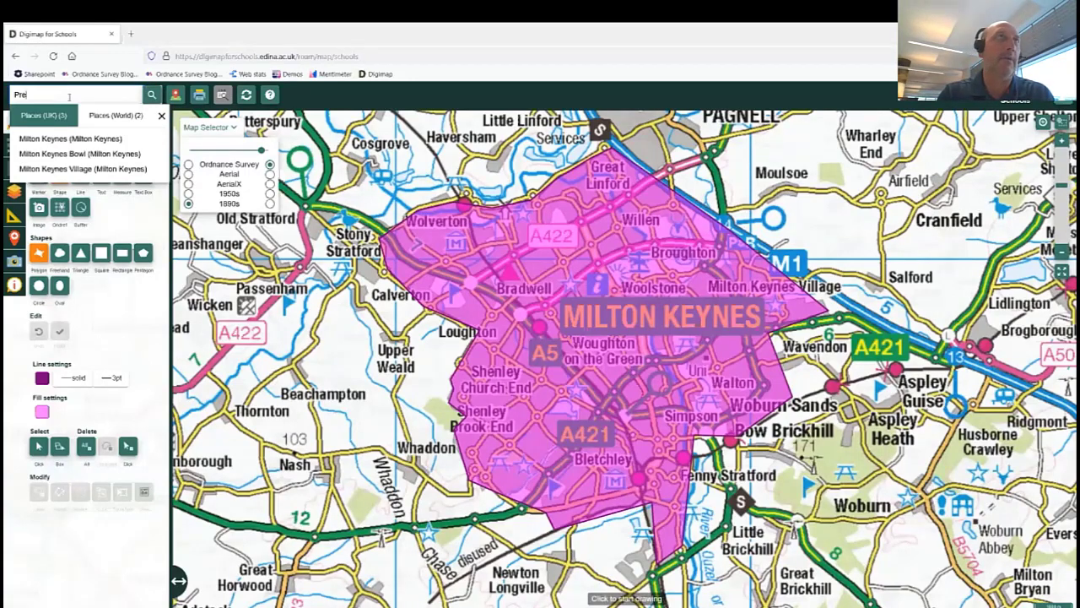
{"action": "type", "text": "erth"}
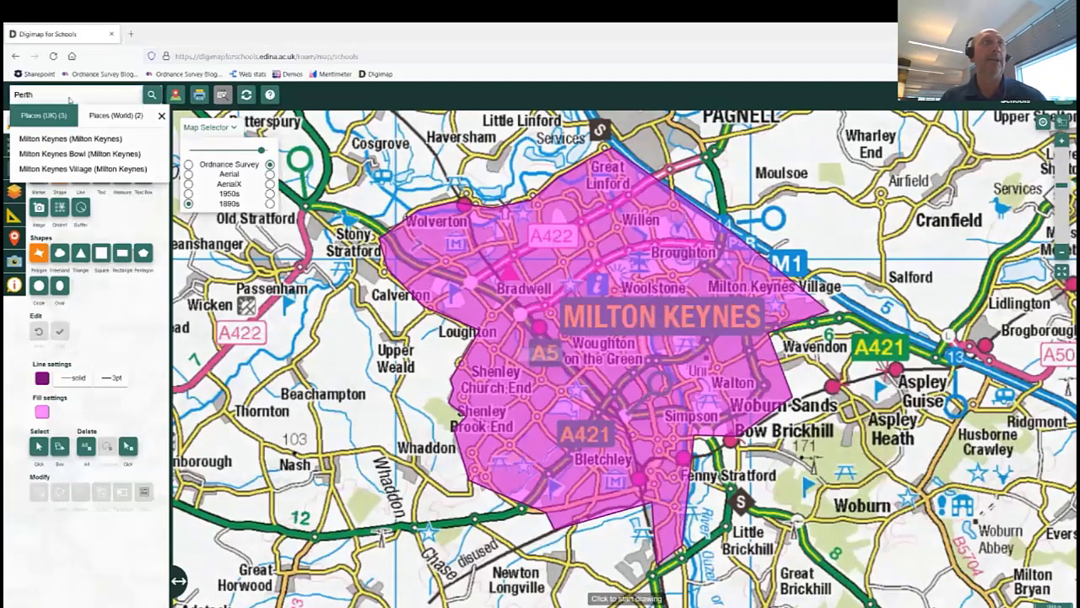
{"action": "key", "text": "Return"}
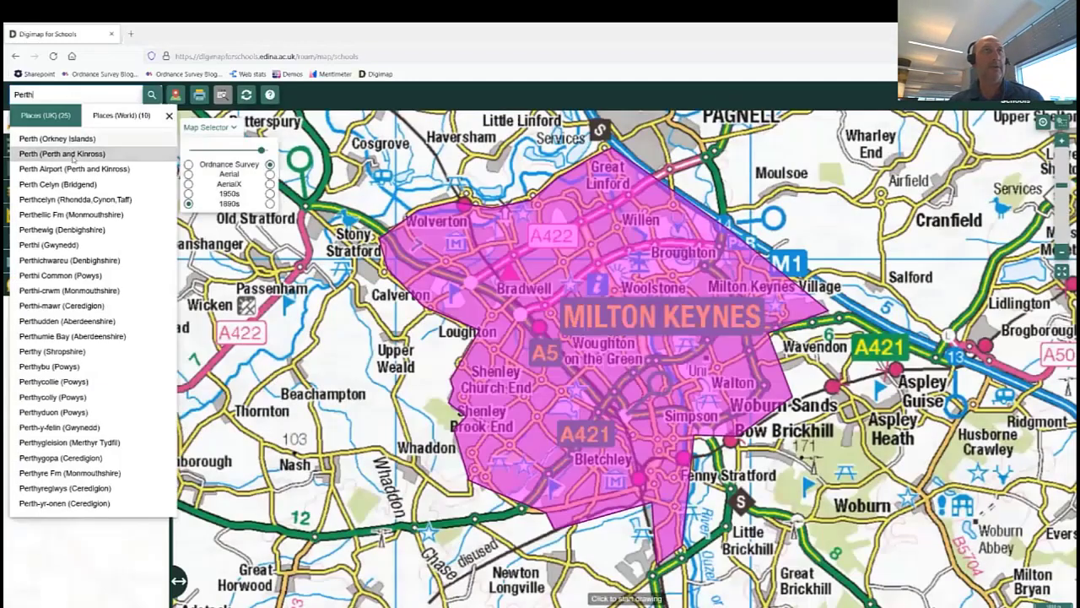
Go to Perth (Perth and Kinross), close the results list and recentre the map.
{"action": "left_click", "coordinate": [73, 154]}
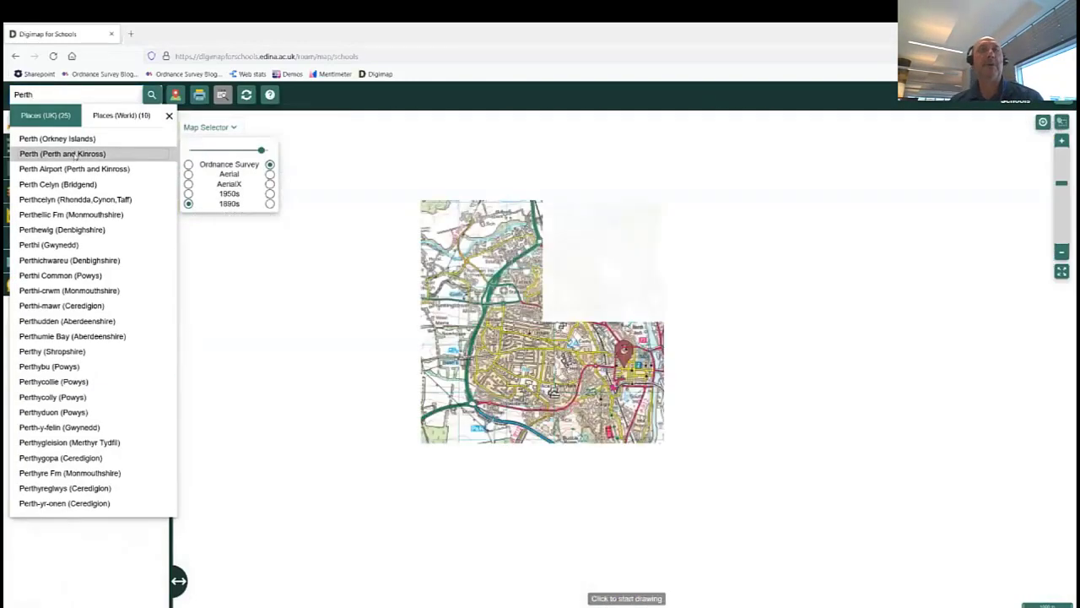
{"action": "left_click", "coordinate": [169, 114]}
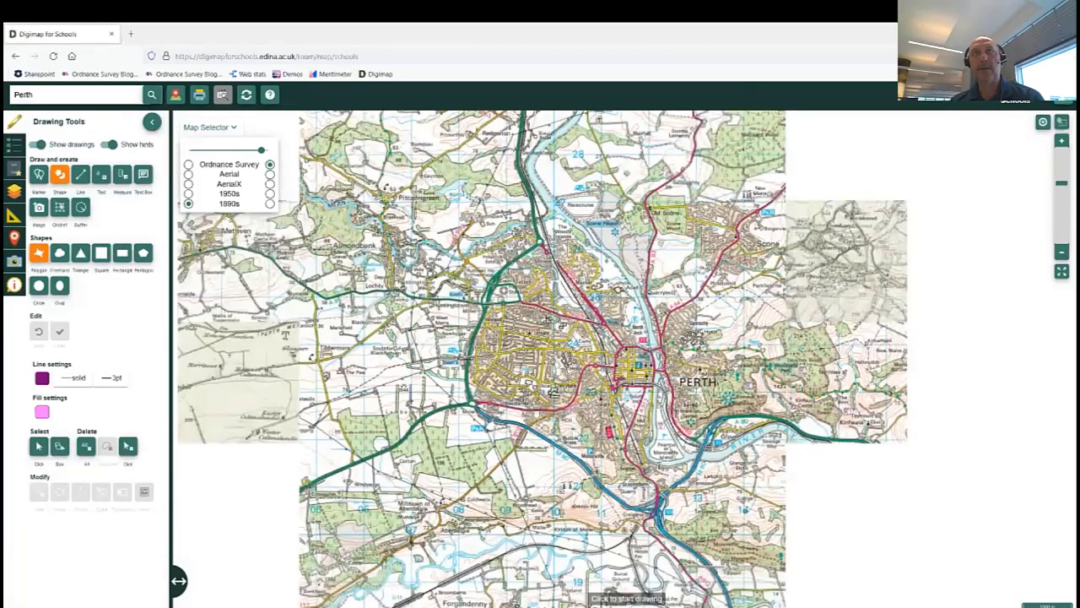
{"action": "left_click_drag", "start_coordinate": [582, 354], "coordinate": [541, 345]}
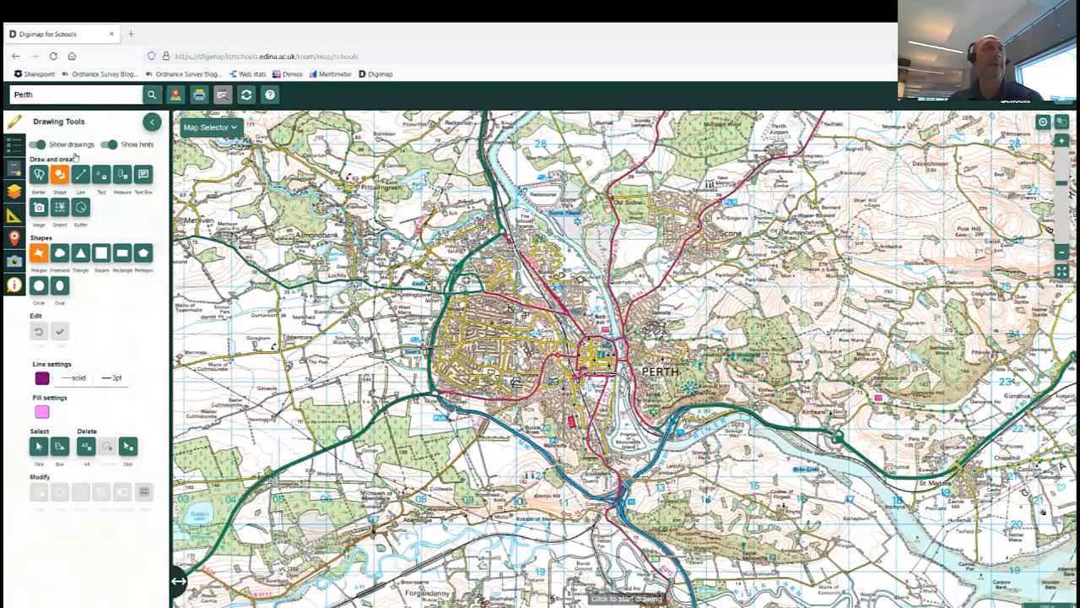
Set up a Line buffer of 0.5 Kilometres and place its first point on the river.
{"action": "left_click", "coordinate": [80, 209]}
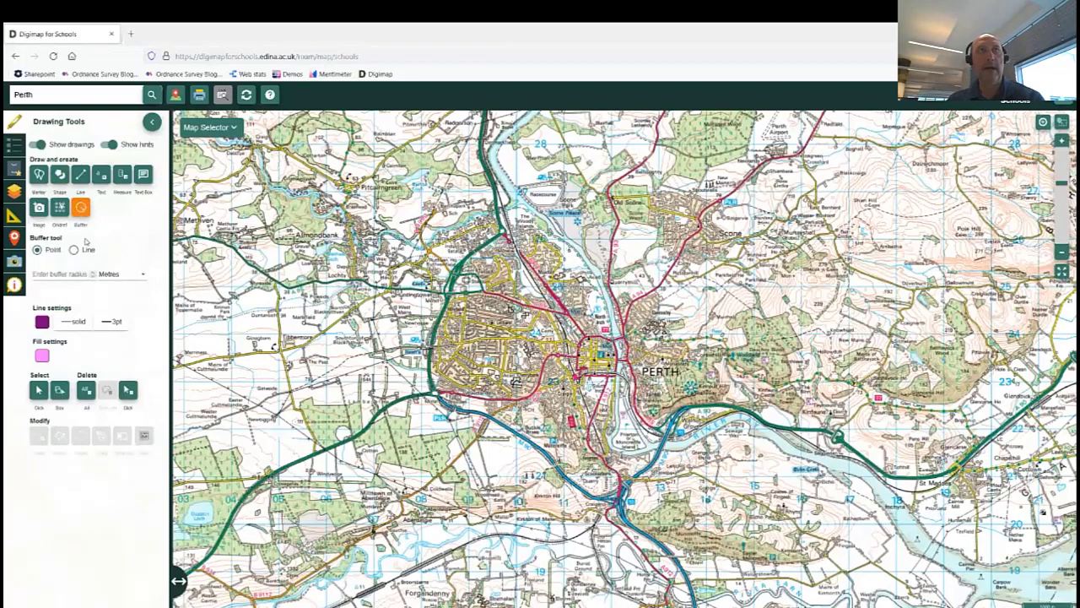
{"action": "left_click", "coordinate": [74, 251]}
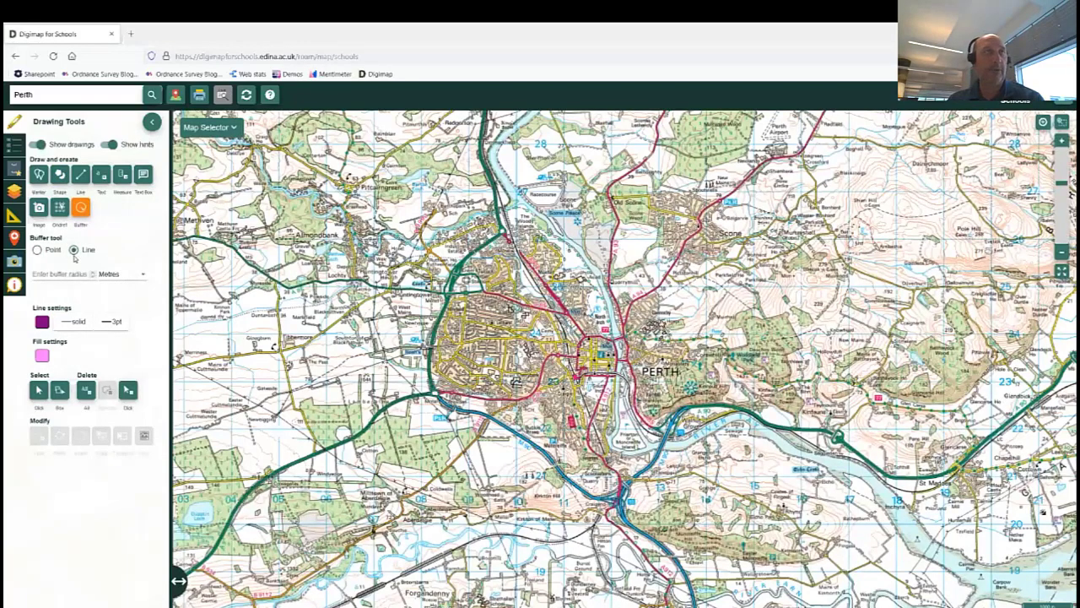
{"action": "left_click", "coordinate": [93, 273]}
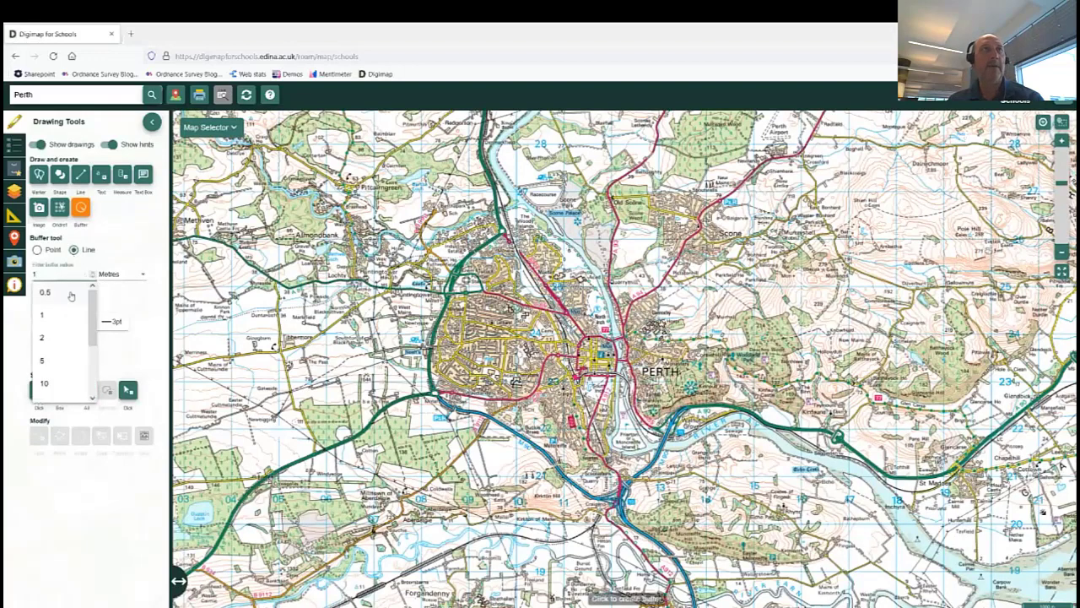
{"action": "left_click", "coordinate": [71, 293]}
{"action": "left_click", "coordinate": [143, 274]}
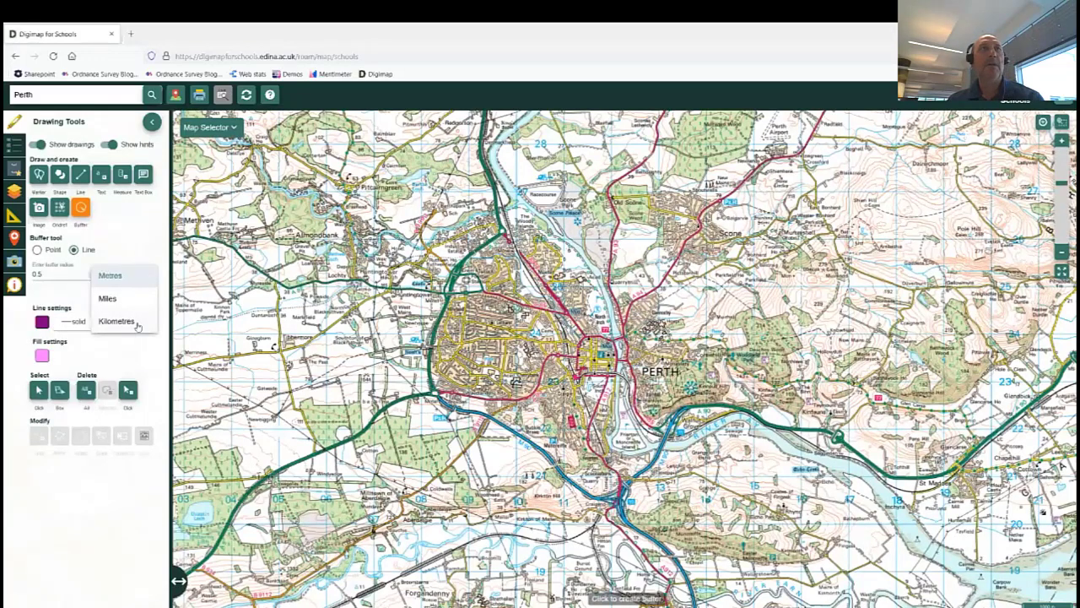
{"action": "left_click", "coordinate": [119, 321]}
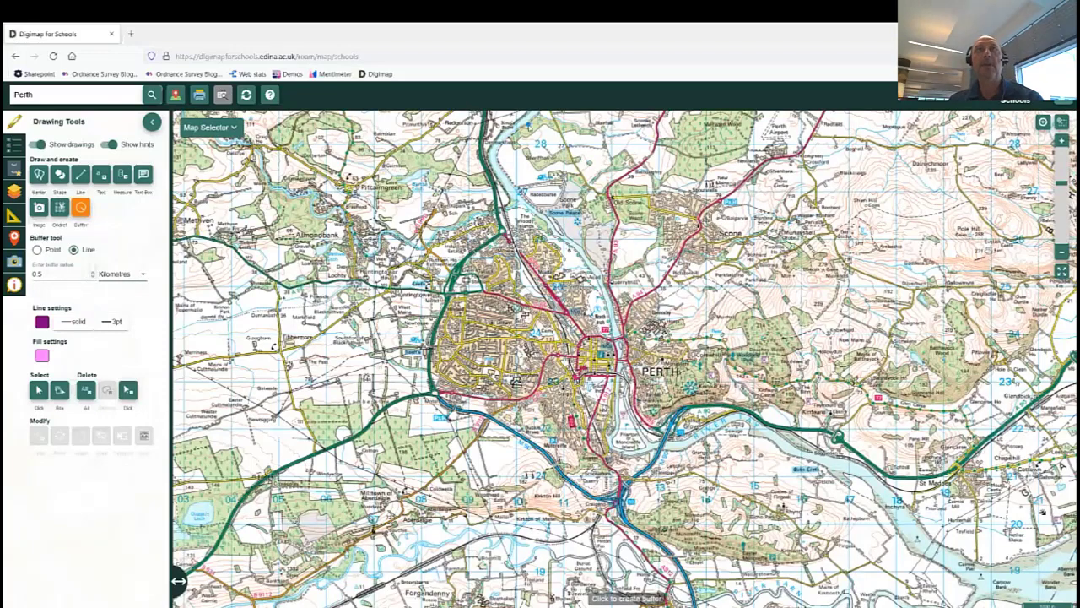
{"action": "left_click", "coordinate": [527, 126]}
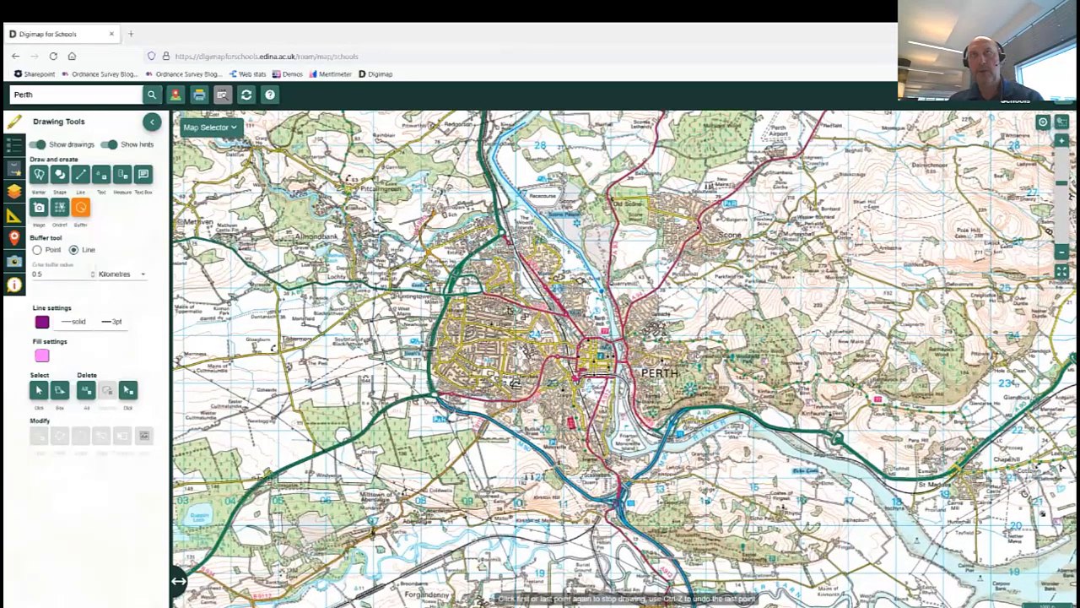
Add two more points downriver and finish the 0.5 km buffer along the River Tay.
{"action": "left_click", "coordinate": [604, 291]}
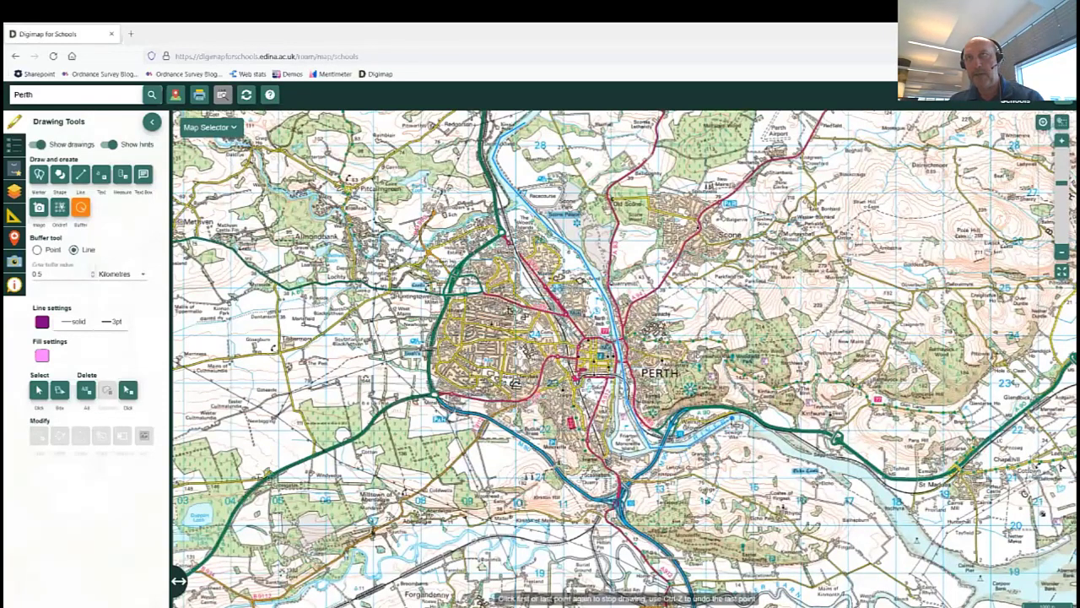
{"action": "left_click", "coordinate": [750, 422]}
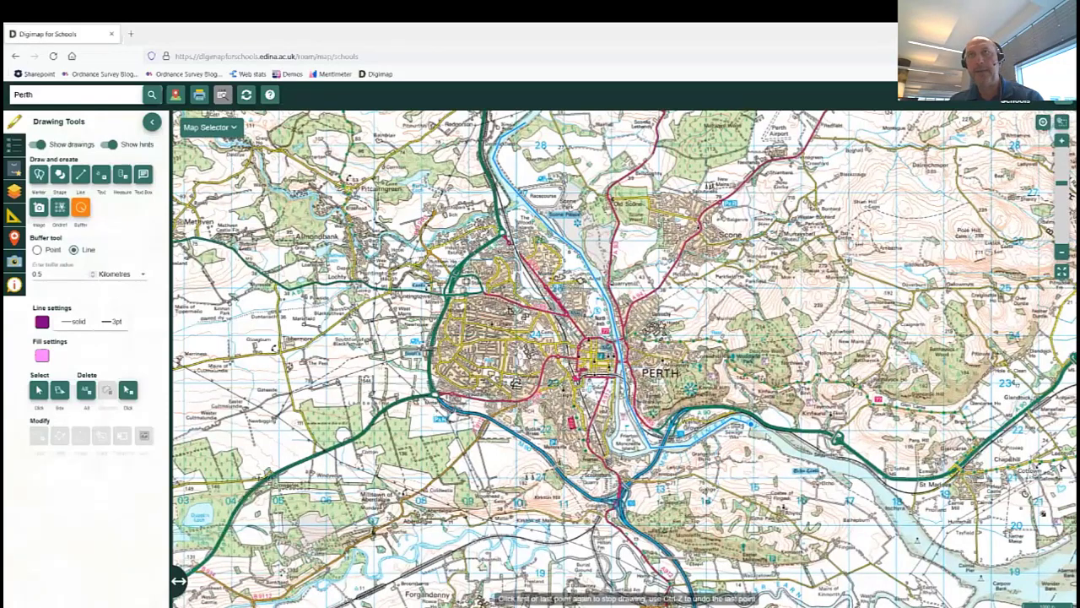
{"action": "double_click", "coordinate": [788, 448]}
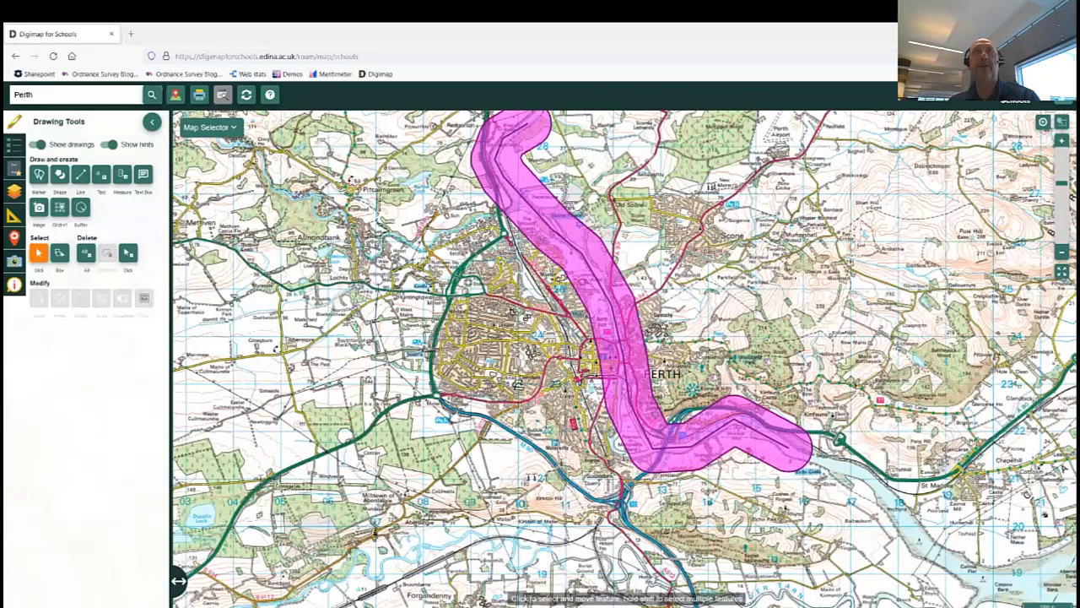
{"action": "scroll", "coordinate": [544, 292], "scroll_direction": "up", "scroll_amount": 2}
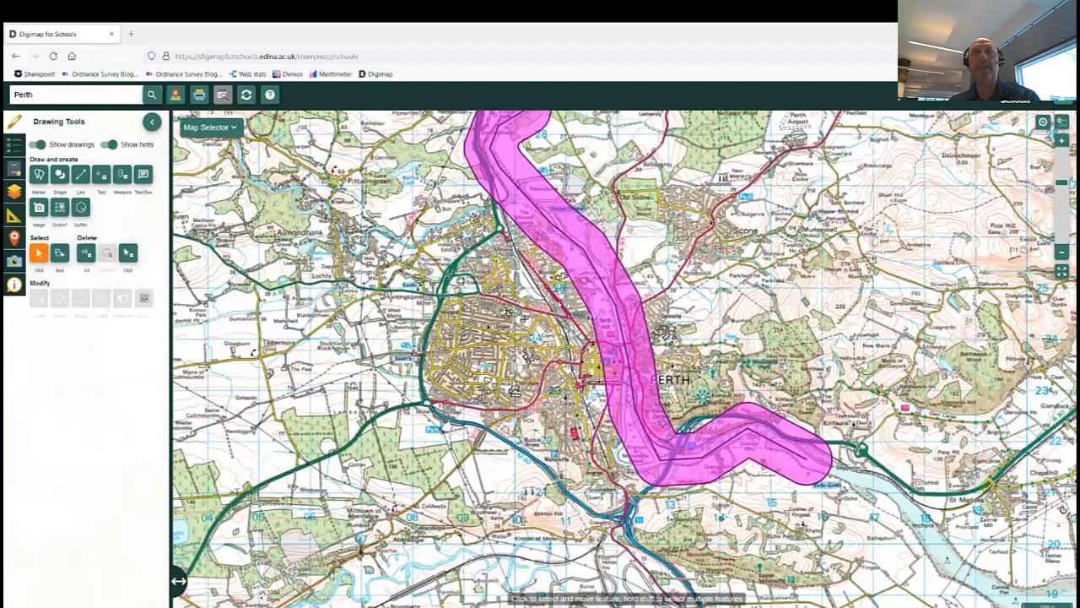
{"action": "scroll", "coordinate": [561, 298], "scroll_direction": "up", "scroll_amount": 1}
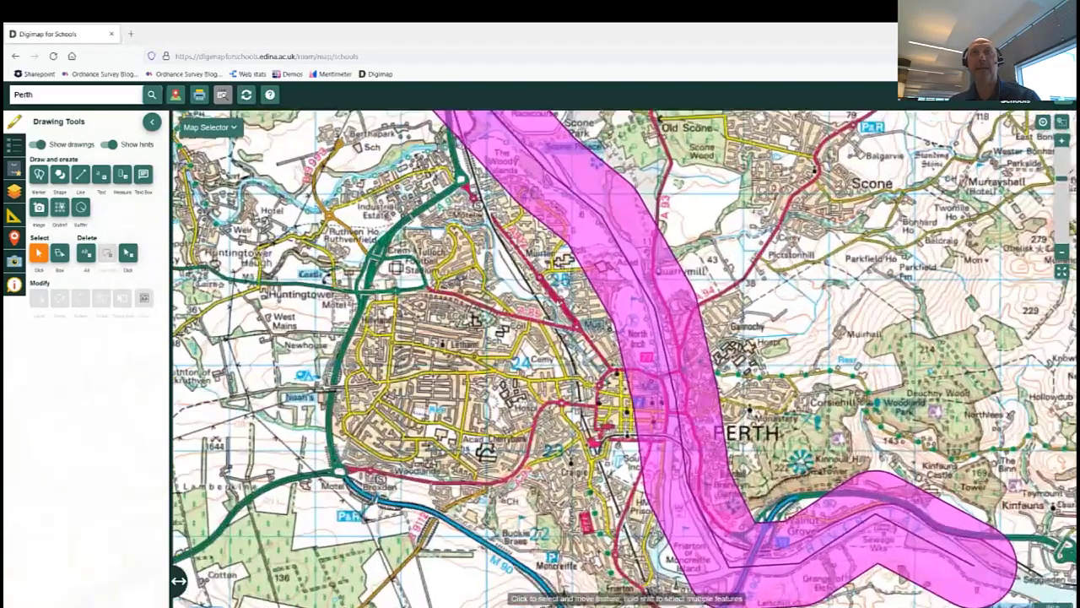
{"action": "scroll", "coordinate": [543, 304], "scroll_direction": "up", "scroll_amount": 1}
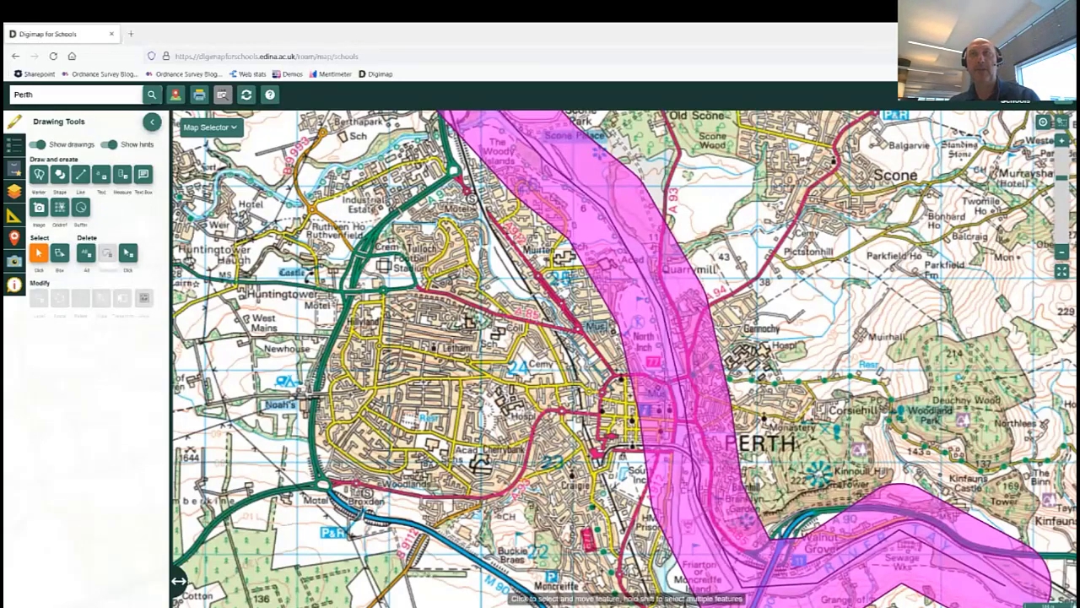
{"action": "scroll", "coordinate": [649, 413], "scroll_direction": "down", "scroll_amount": 2}
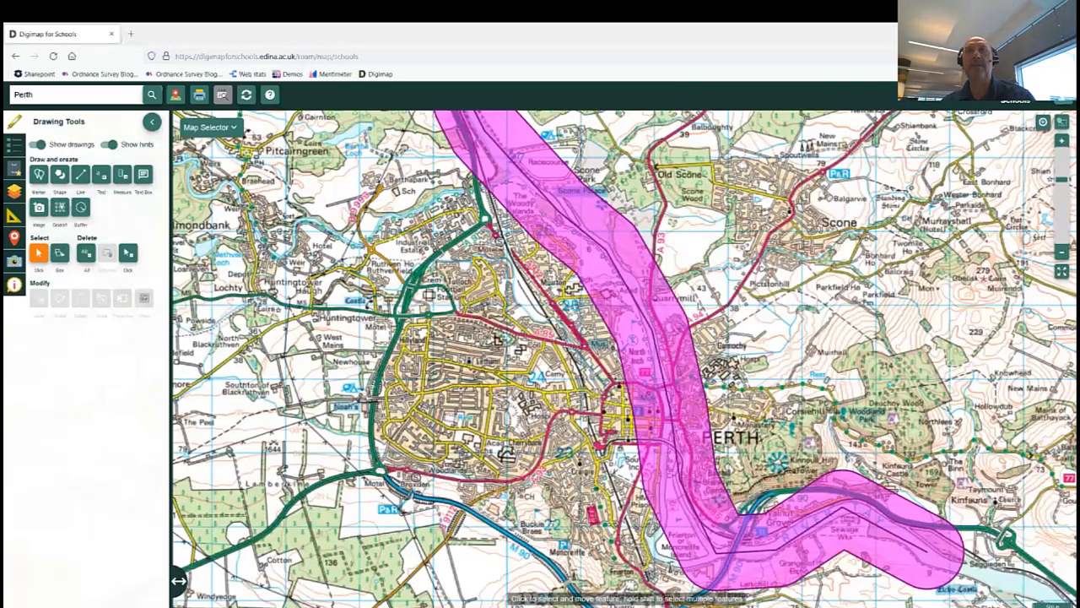
{"action": "scroll", "coordinate": [699, 306], "scroll_direction": "down", "scroll_amount": 2}
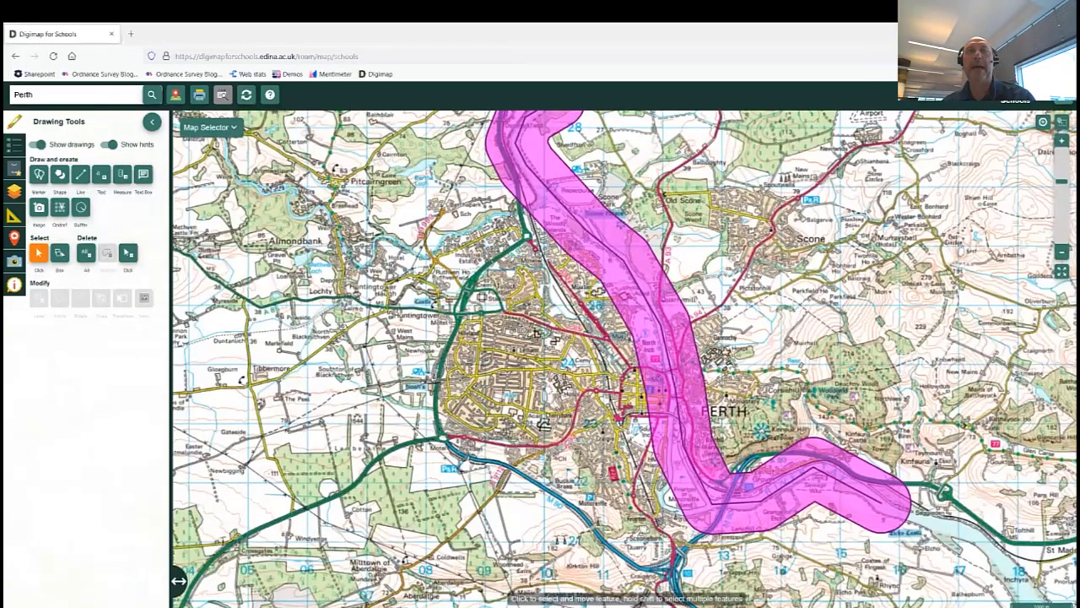
{"action": "left_click_drag", "start_coordinate": [698, 306], "coordinate": [640, 366]}
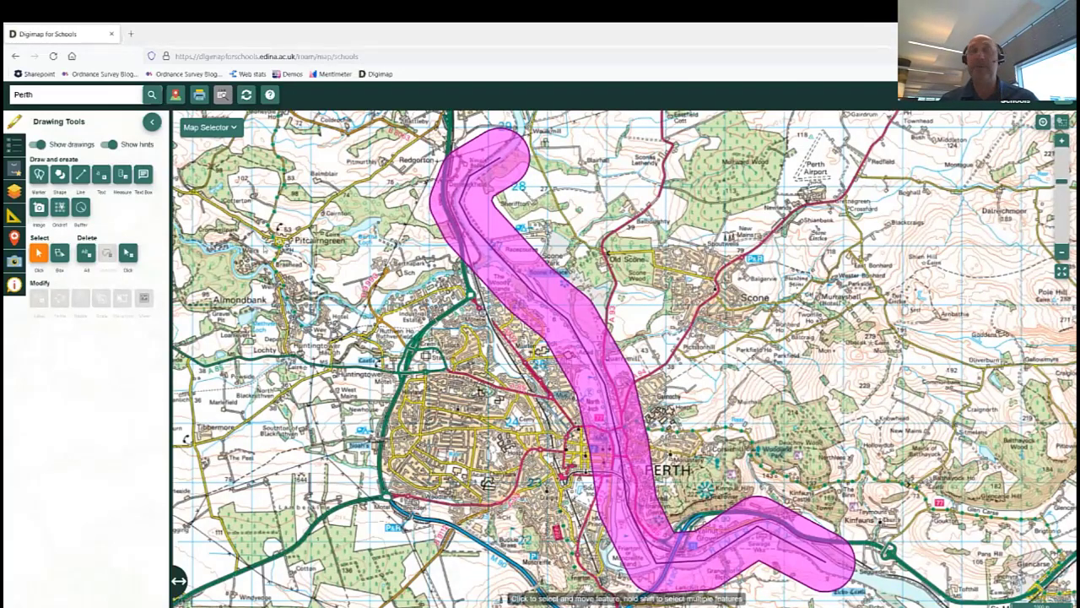
Replace Perth with a postcode search for Nursling Industrial Estate and close the drawing tools.
{"action": "key", "text": "Return"}
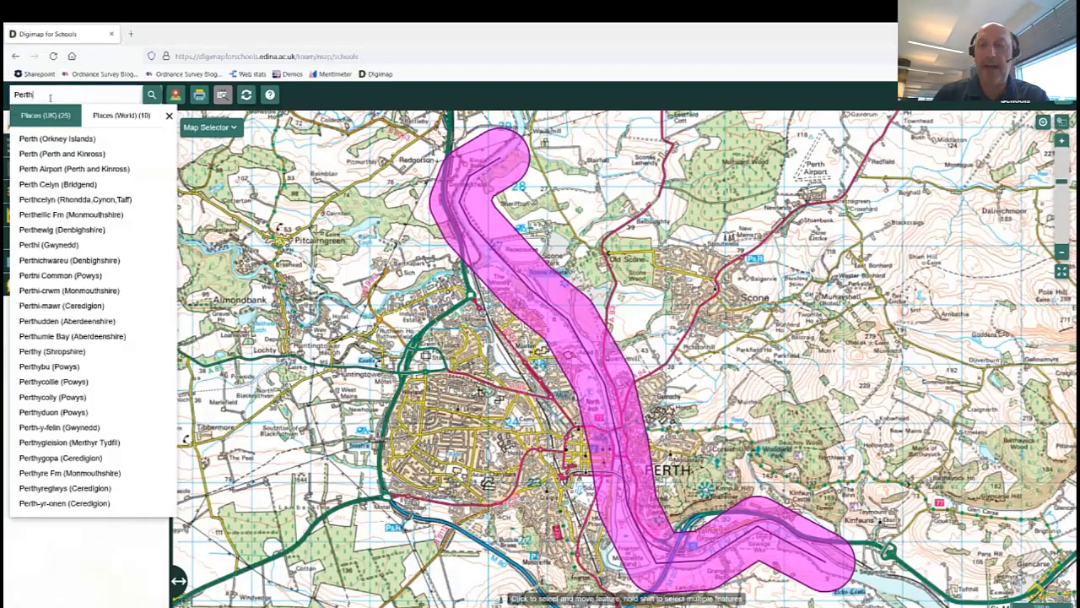
{"action": "key", "text": "BackSpace"}
{"action": "key", "text": "BackSpace"}
{"action": "key", "text": "BackSpace"}
{"action": "key", "text": "BackSpace"}
{"action": "key", "text": "BackSpace"}
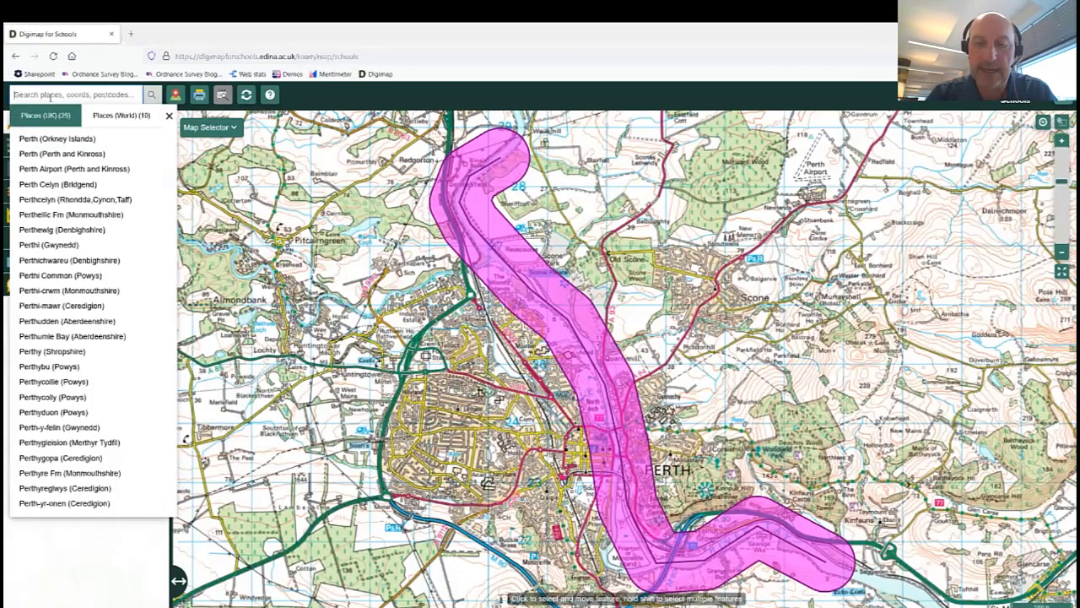
{"action": "type", "text": "so16 0as"}
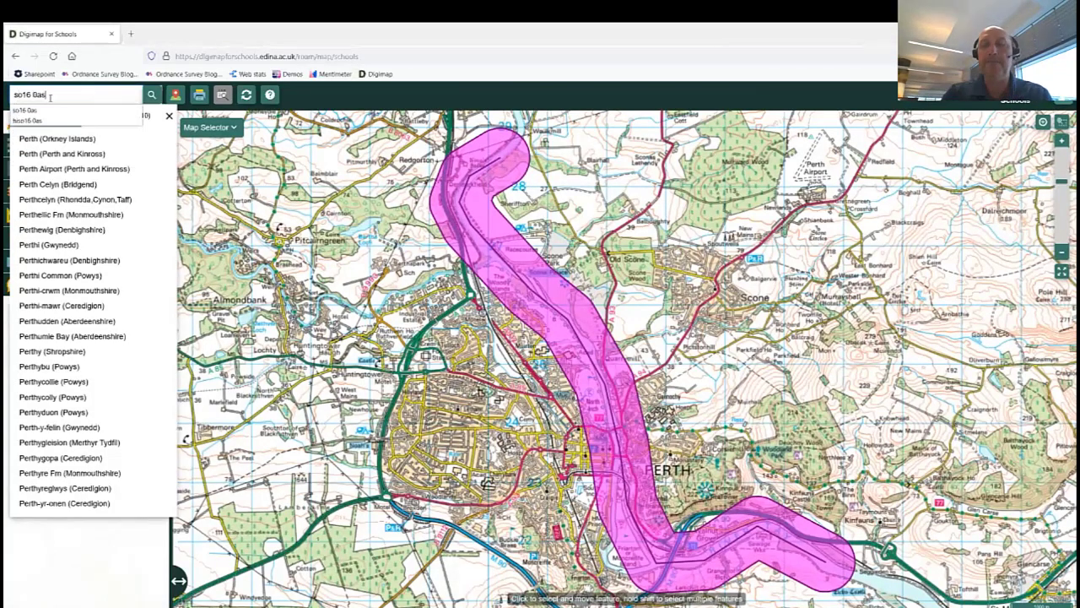
{"action": "key", "text": "Return"}
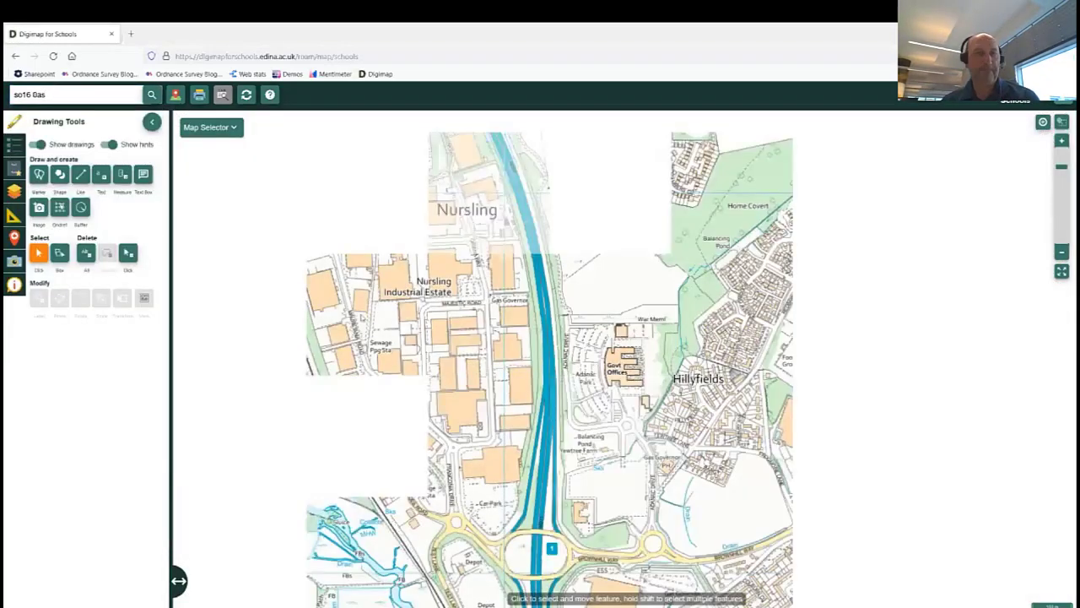
{"action": "left_click", "coordinate": [152, 122]}
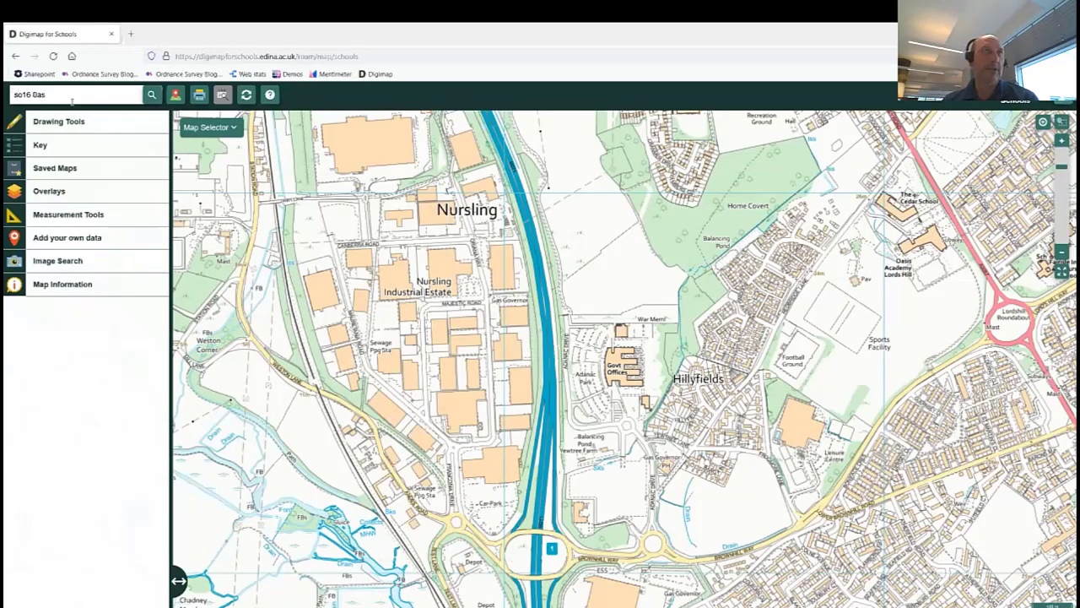
Run an Image Search for '*' to list every available photo.
{"action": "left_click", "coordinate": [13, 263]}
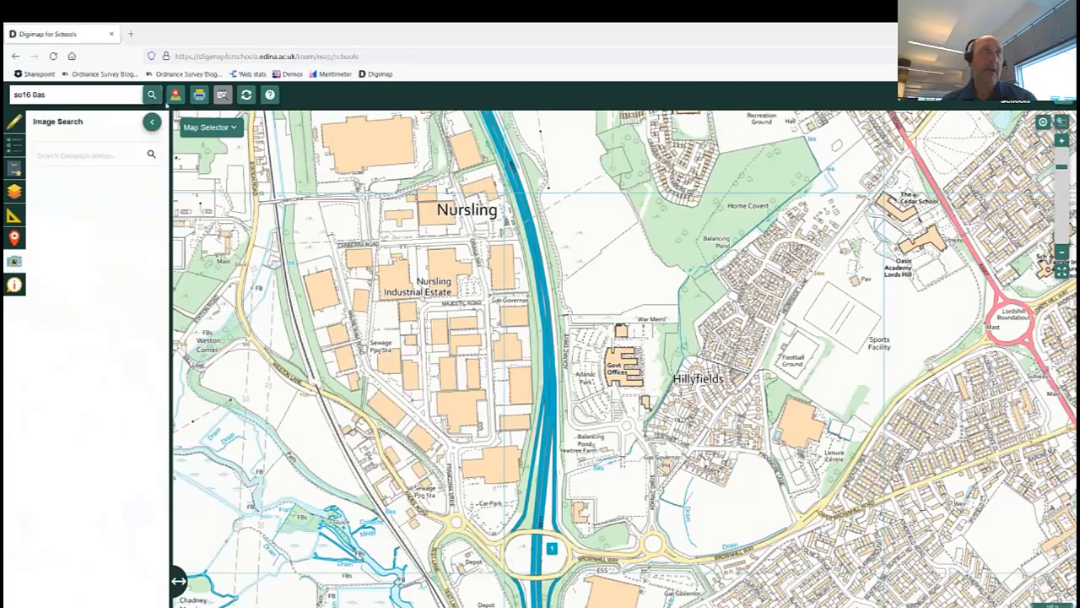
{"action": "left_click", "coordinate": [57, 157]}
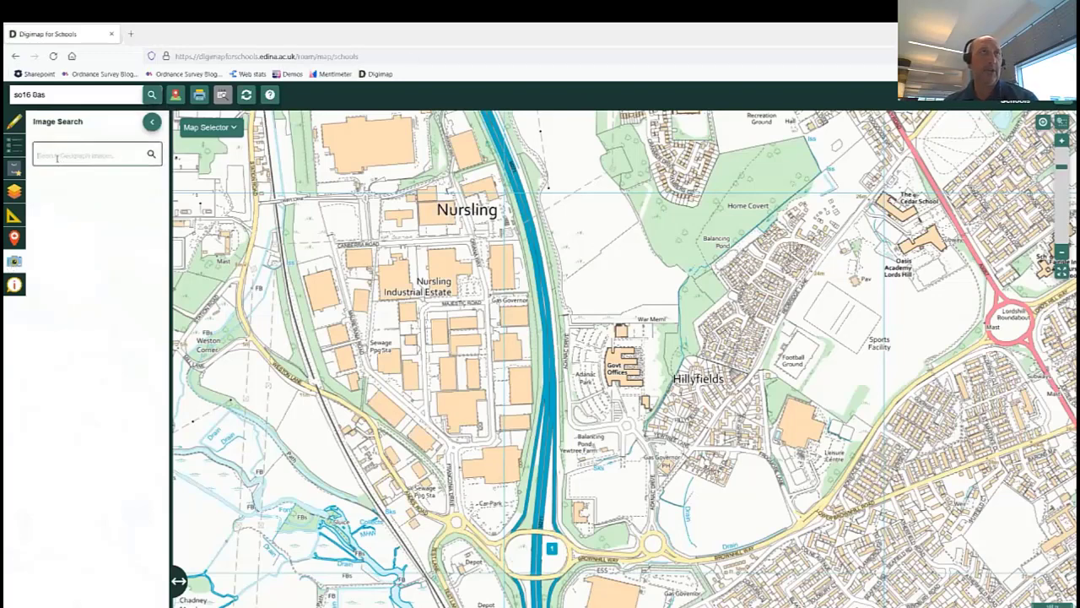
{"action": "type", "text": "*"}
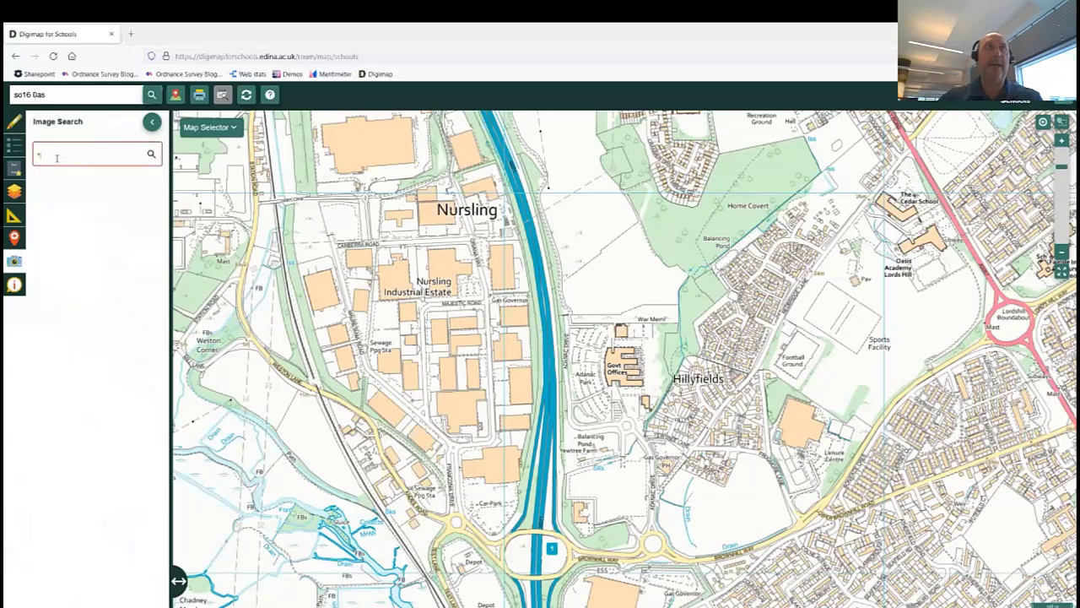
{"action": "key", "text": "Return"}
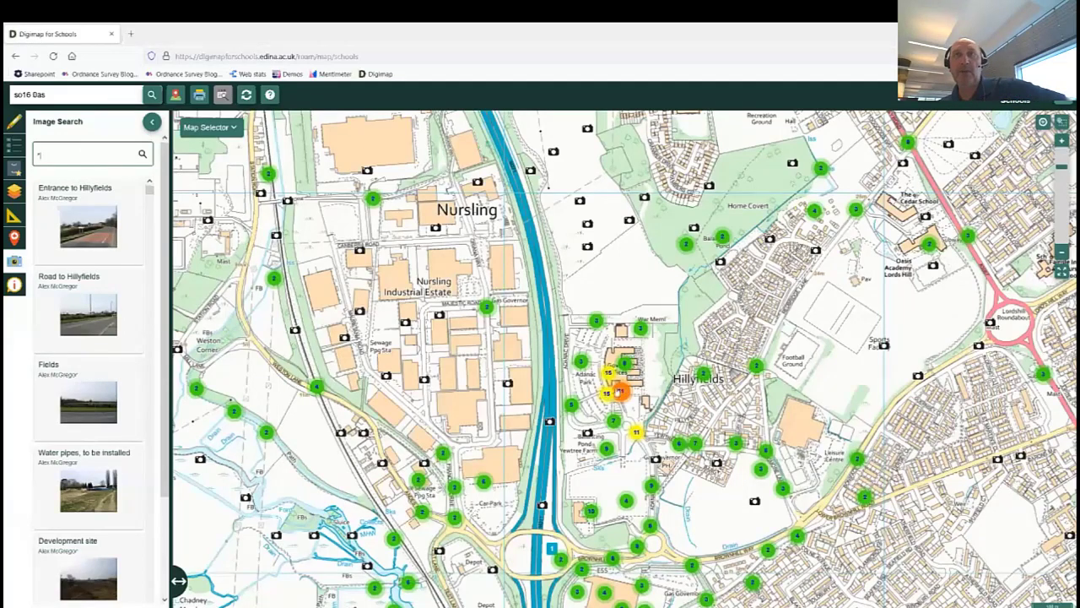
Zoom in on the Govt Offices near Hillyfields to show the OS building's photo preview.
{"action": "scroll", "coordinate": [632, 375], "scroll_direction": "up", "scroll_amount": 1}
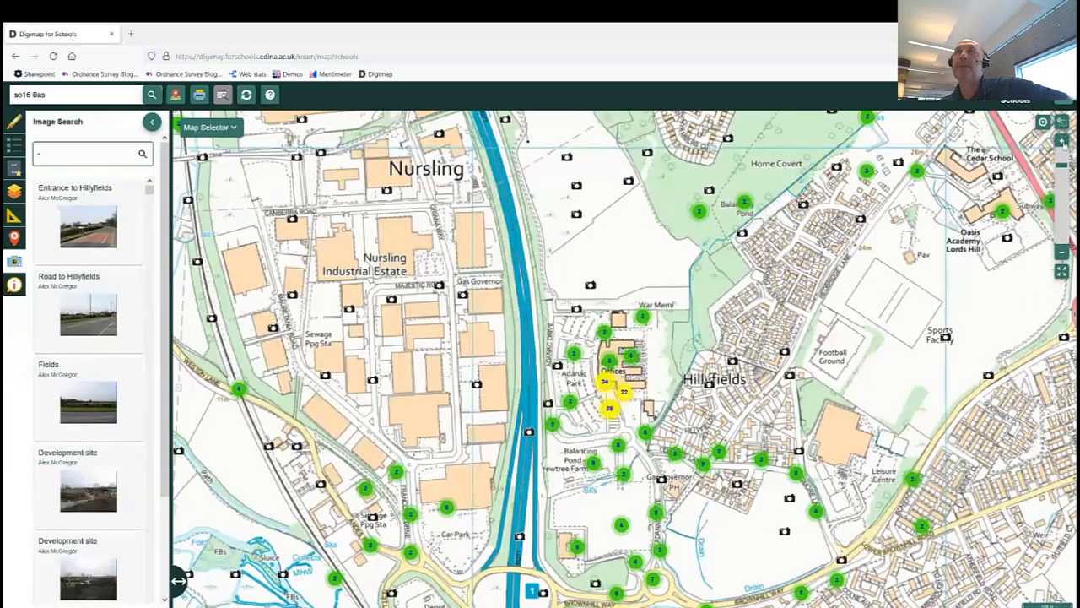
{"action": "left_click", "coordinate": [1061, 141]}
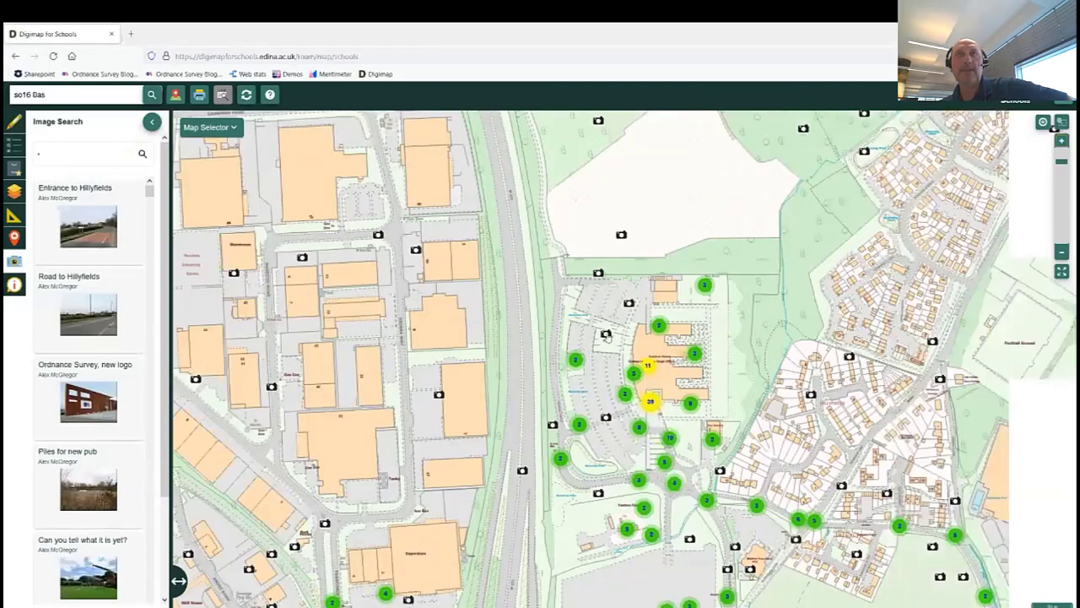
{"action": "mouse_move", "coordinate": [606, 336]}
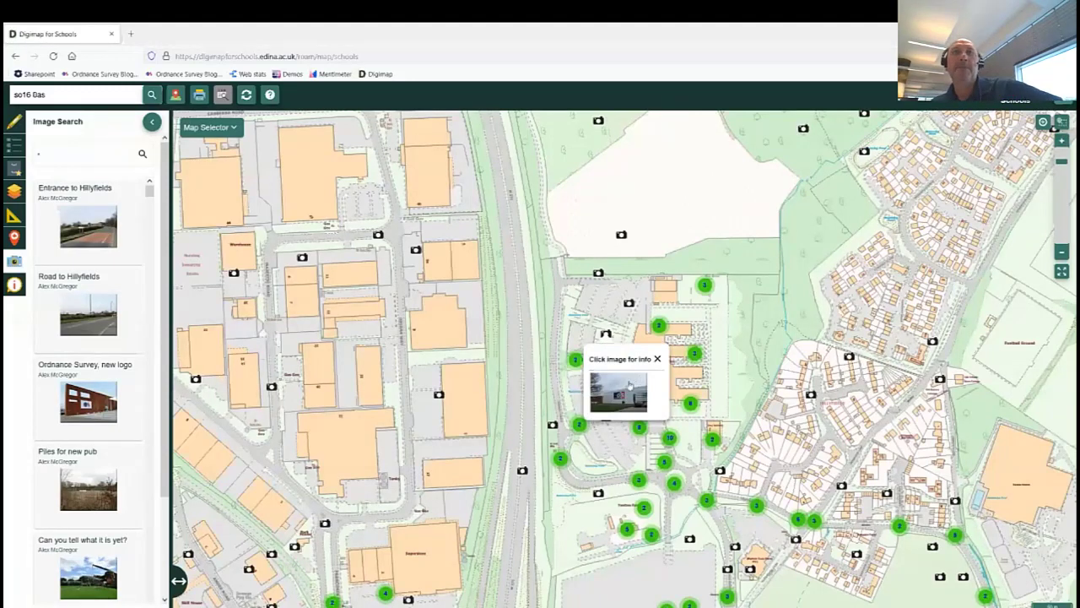
Open the Ordnance Survey Headquarters photo, scroll its details, then close the viewer and preview.
{"action": "left_click", "coordinate": [625, 385]}
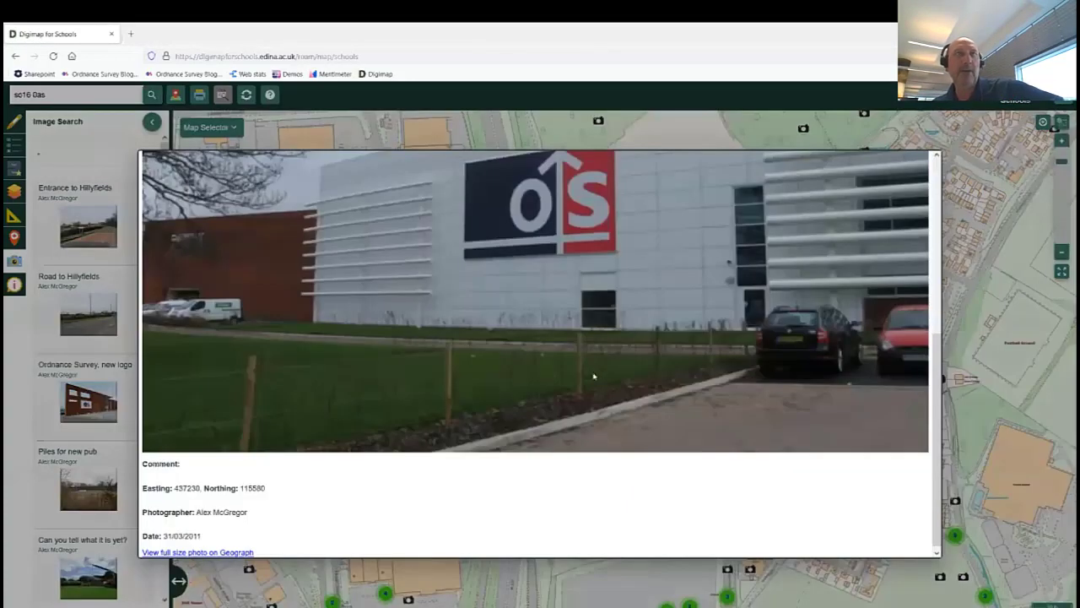
{"action": "left_click_drag", "start_coordinate": [935, 359], "coordinate": [941, 143]}
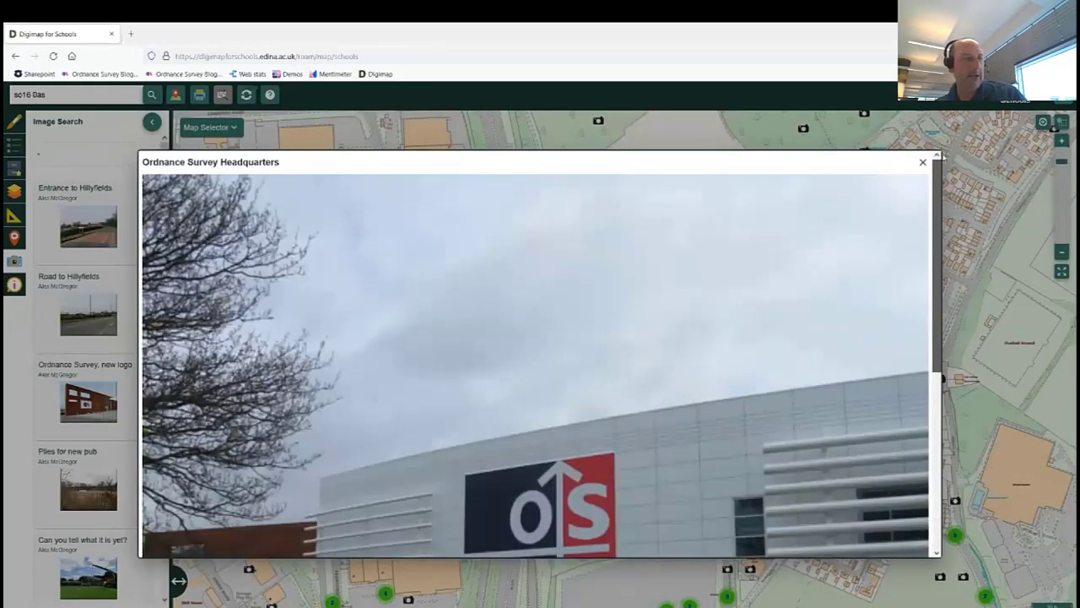
{"action": "left_click_drag", "start_coordinate": [939, 173], "coordinate": [937, 372]}
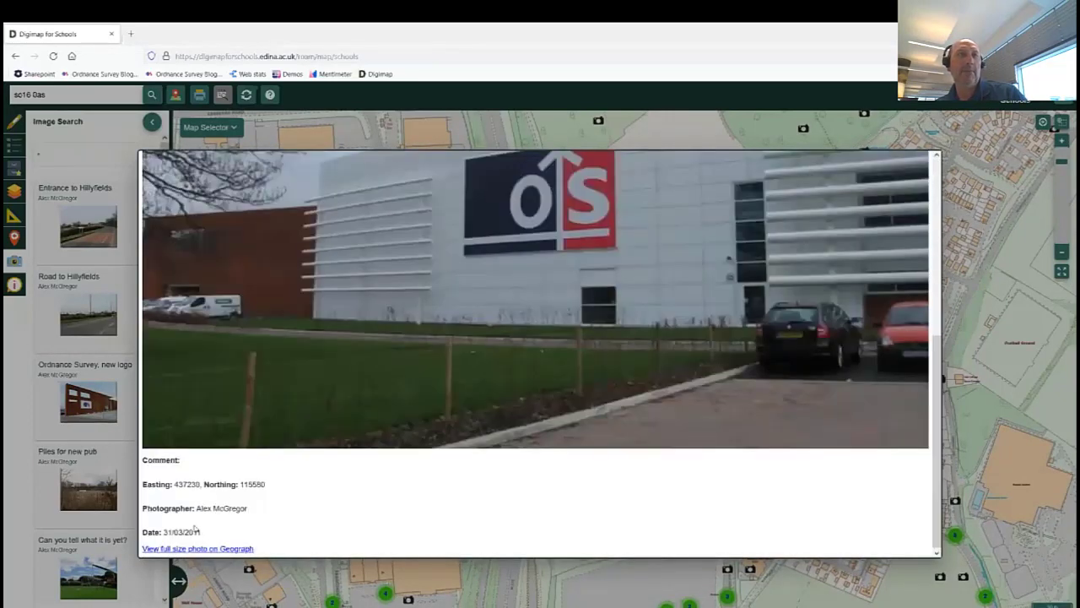
{"action": "scroll", "coordinate": [488, 303], "scroll_direction": "up", "scroll_amount": 5}
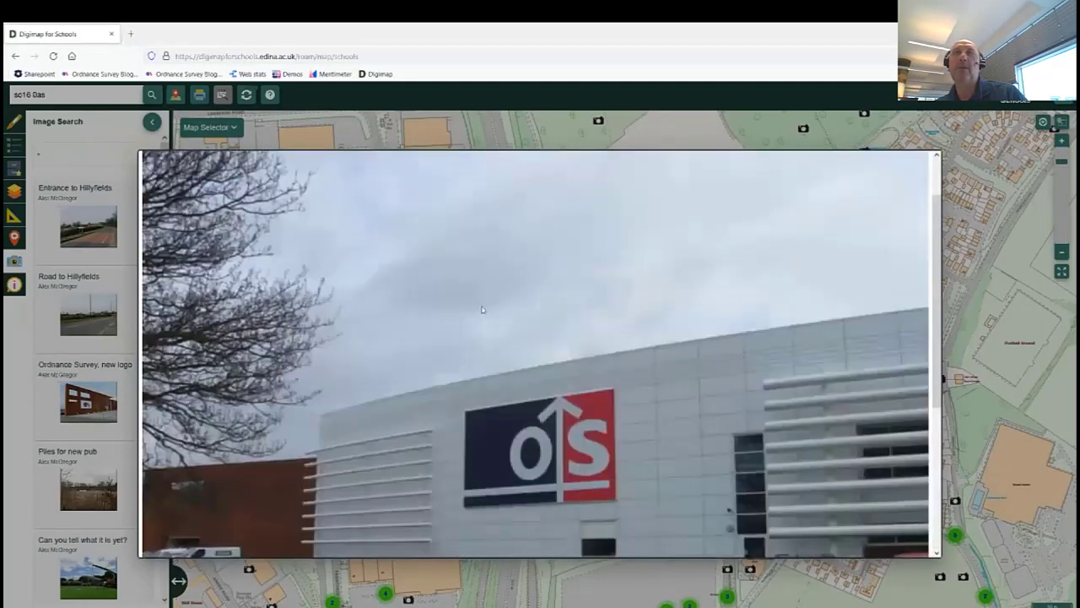
{"action": "scroll", "coordinate": [481, 308], "scroll_direction": "down", "scroll_amount": 5}
{"action": "scroll", "coordinate": [556, 332], "scroll_direction": "up", "scroll_amount": 5}
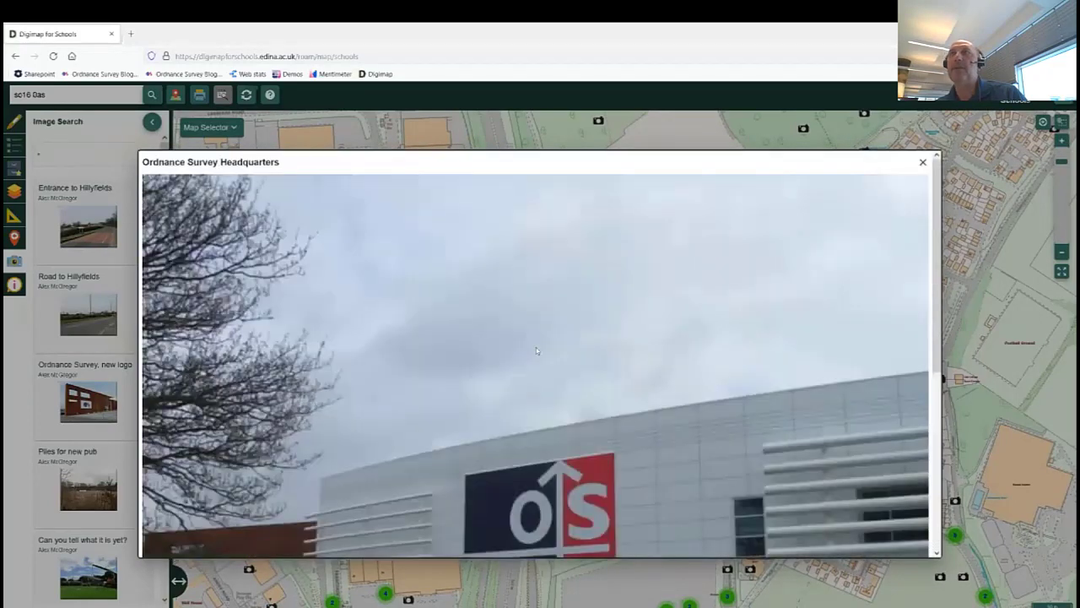
{"action": "left_click", "coordinate": [923, 163]}
{"action": "left_click", "coordinate": [657, 359]}
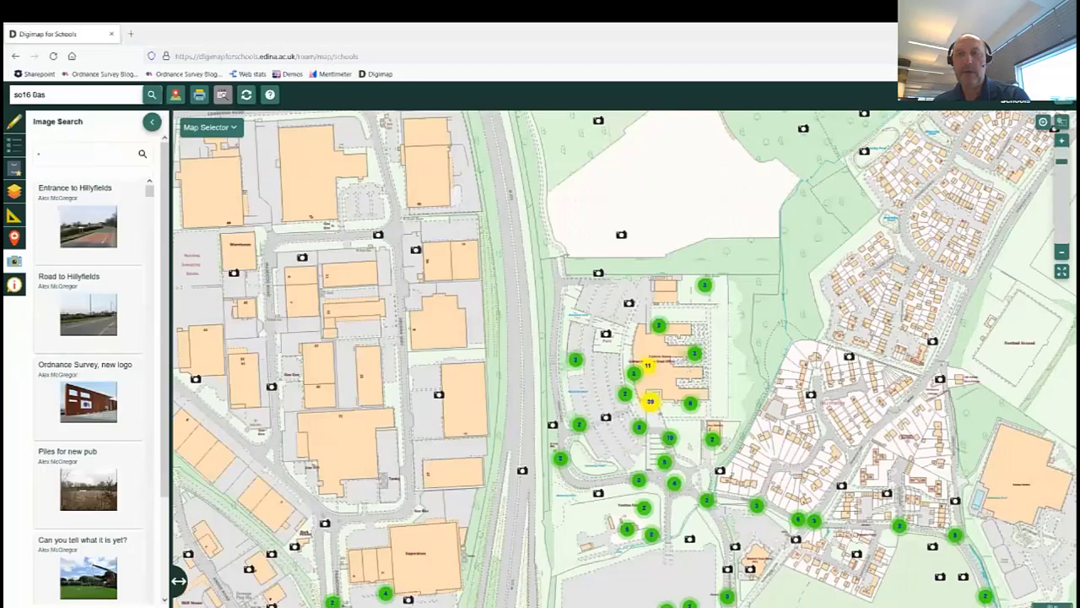
Clear the image search to remove the photo markers from the Hillyfields map, and open the drawing tools.
{"action": "left_click", "coordinate": [61, 154]}
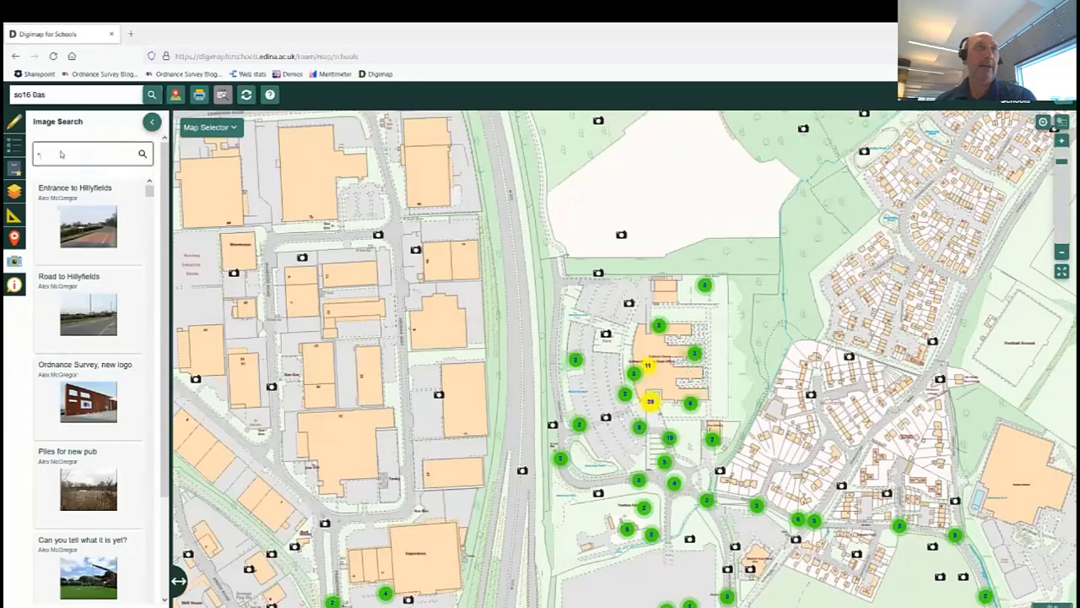
{"action": "key", "text": "Return"}
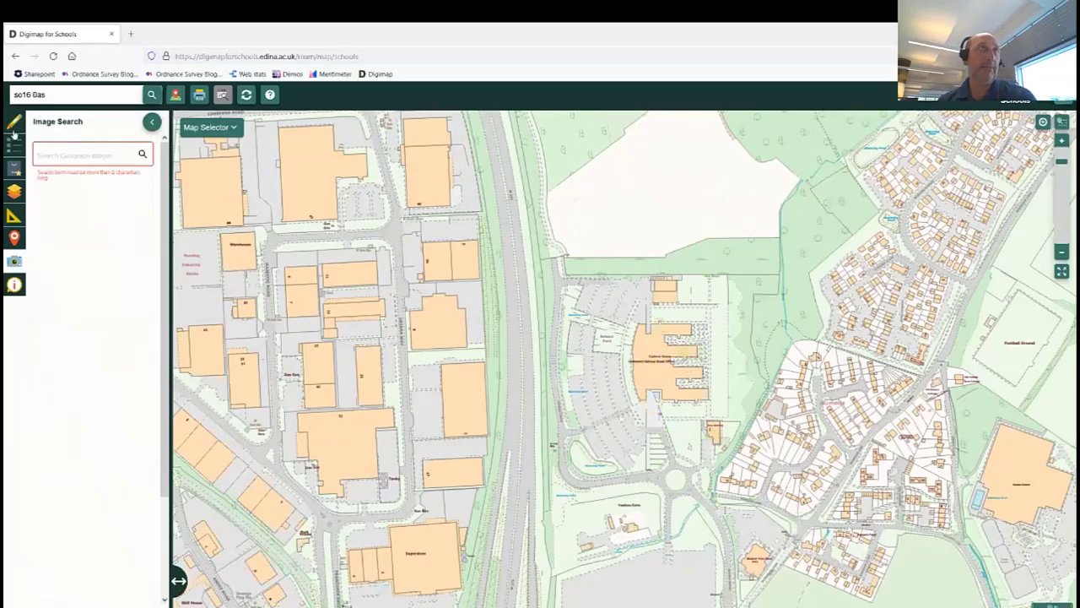
{"action": "left_click", "coordinate": [13, 123]}
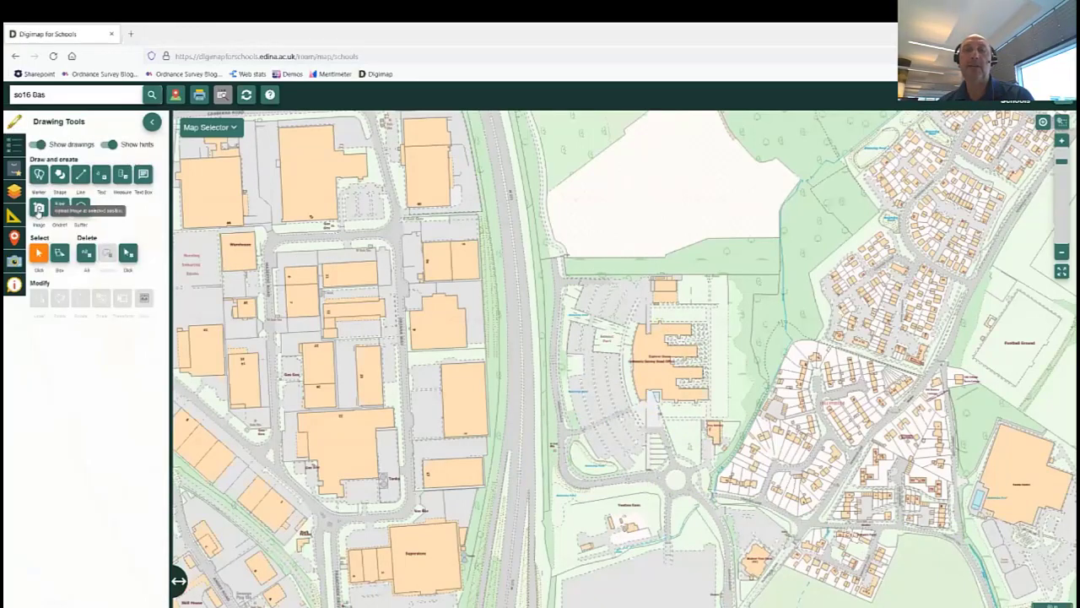
Upload OS.jpg as an image marker pinned to the Ordnance Survey headquarters building.
{"action": "left_click", "coordinate": [38, 210]}
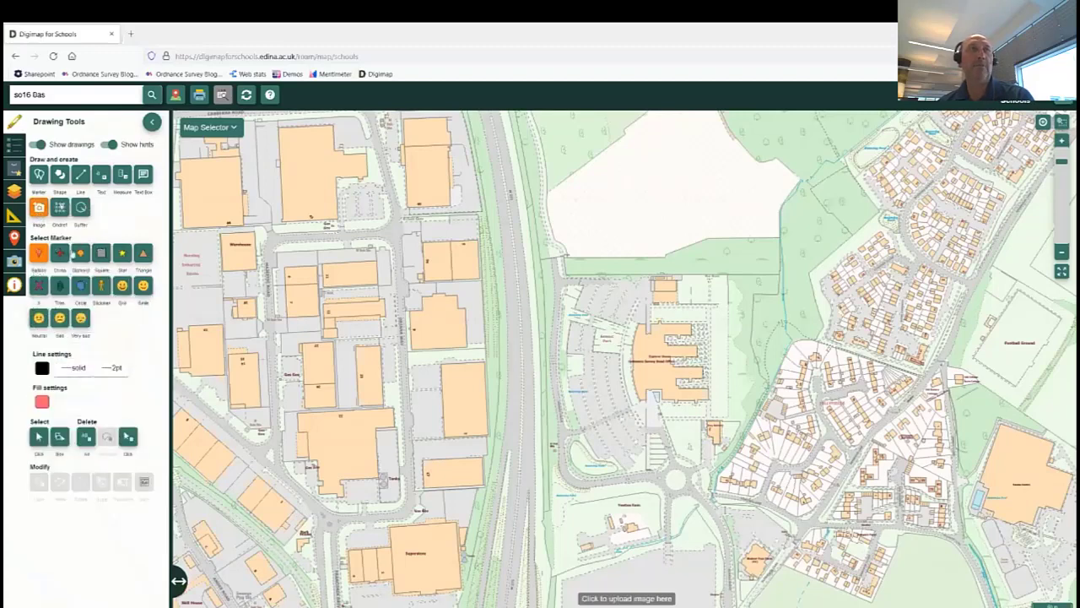
{"action": "left_click", "coordinate": [649, 366]}
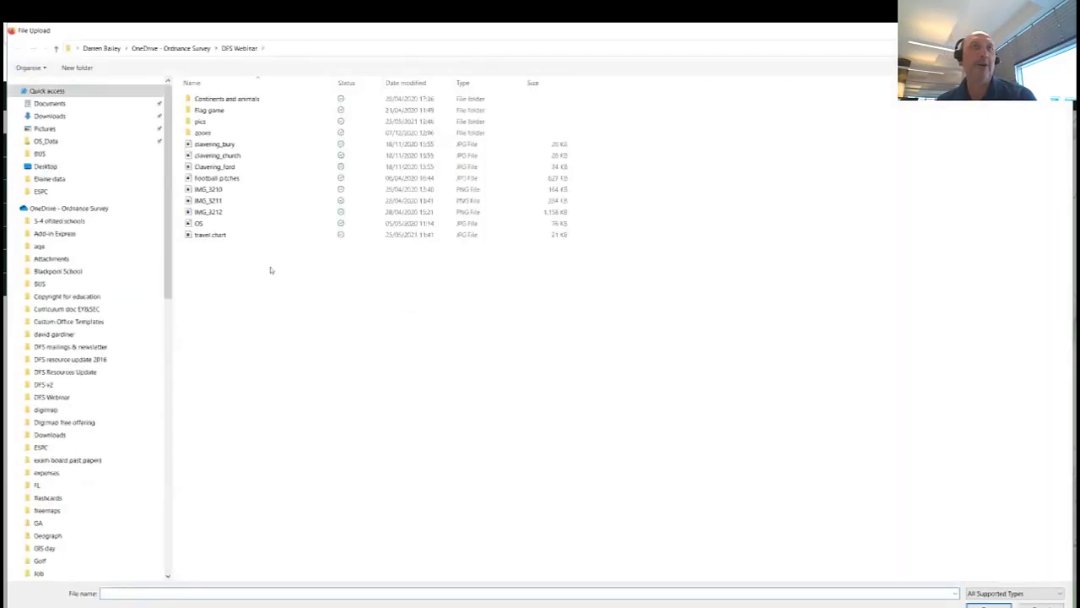
{"action": "left_click", "coordinate": [199, 224]}
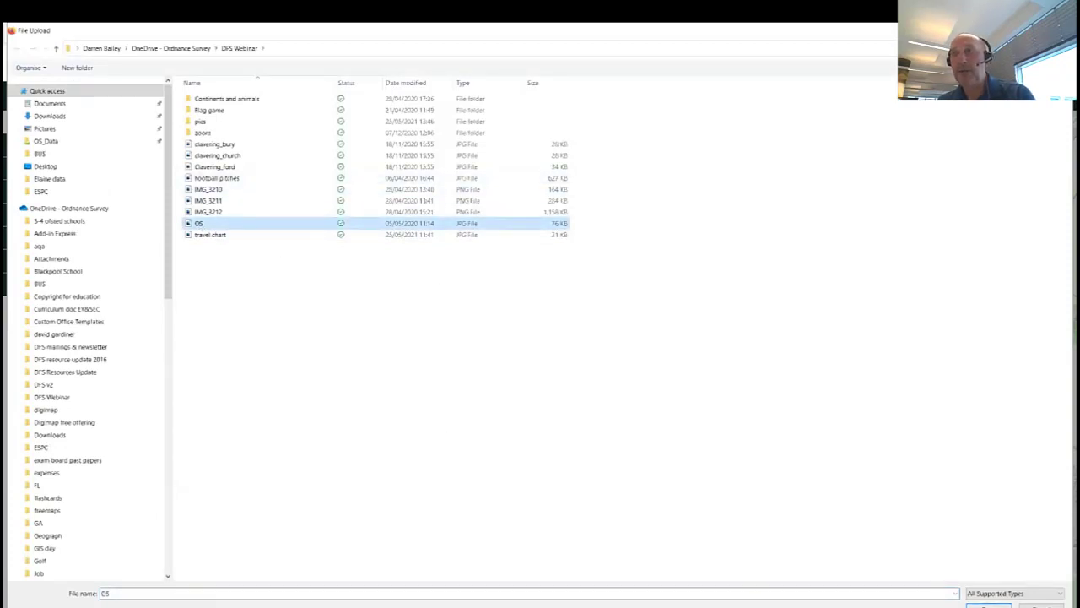
{"action": "left_click", "coordinate": [989, 604]}
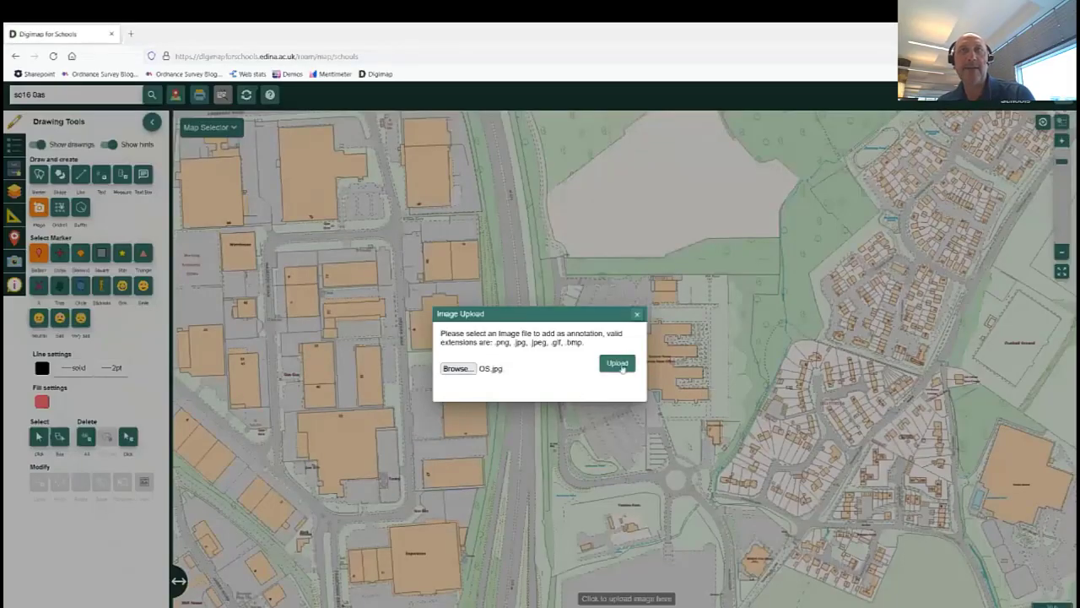
{"action": "left_click", "coordinate": [616, 363]}
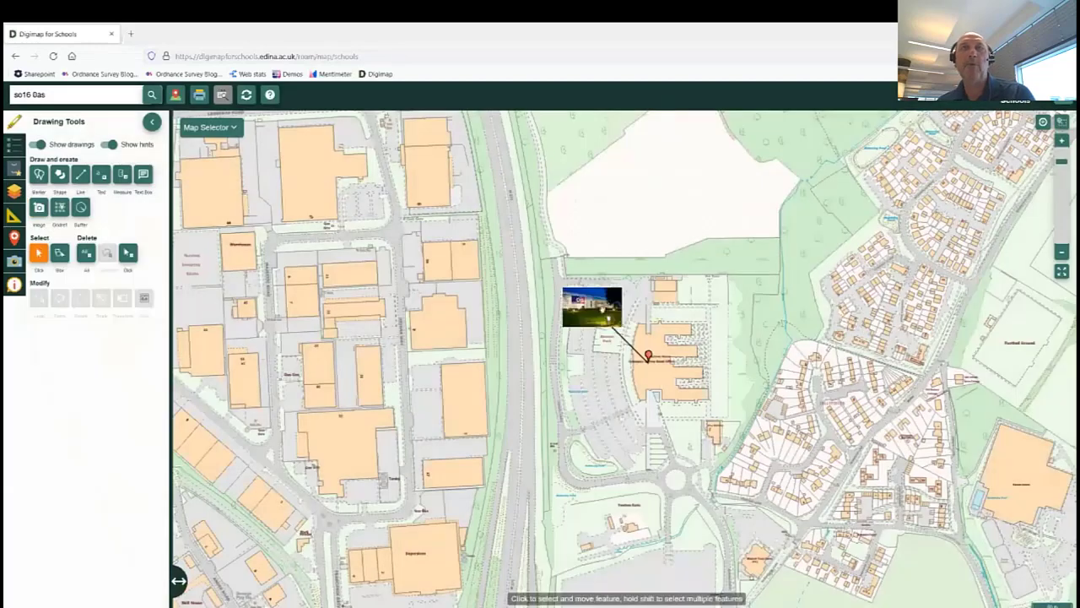
Drag the OS photo callout west of the building and close the drawing tools.
{"action": "mouse_move", "coordinate": [602, 308]}
{"action": "left_mouse_down"}
{"action": "mouse_move", "coordinate": [581, 315]}
{"action": "mouse_move", "coordinate": [543, 265]}
{"action": "left_mouse_up"}
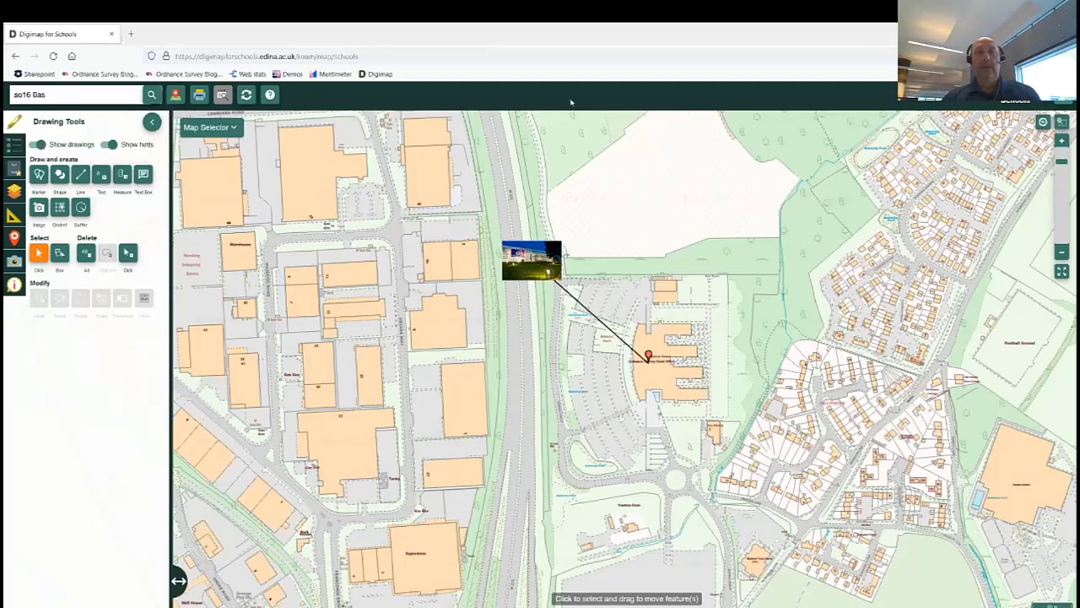
{"action": "left_click", "coordinate": [152, 122]}
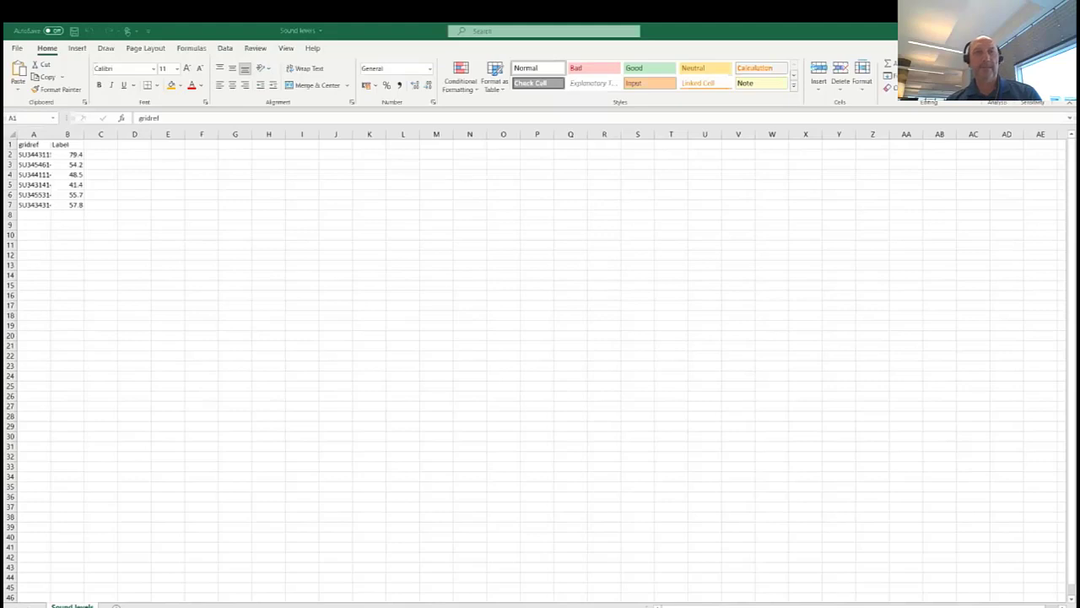
Widen column A of the Sound levels sheet to show the full grid references, then check cells A2 and B2.
{"action": "left_click", "coordinate": [211, 279]}
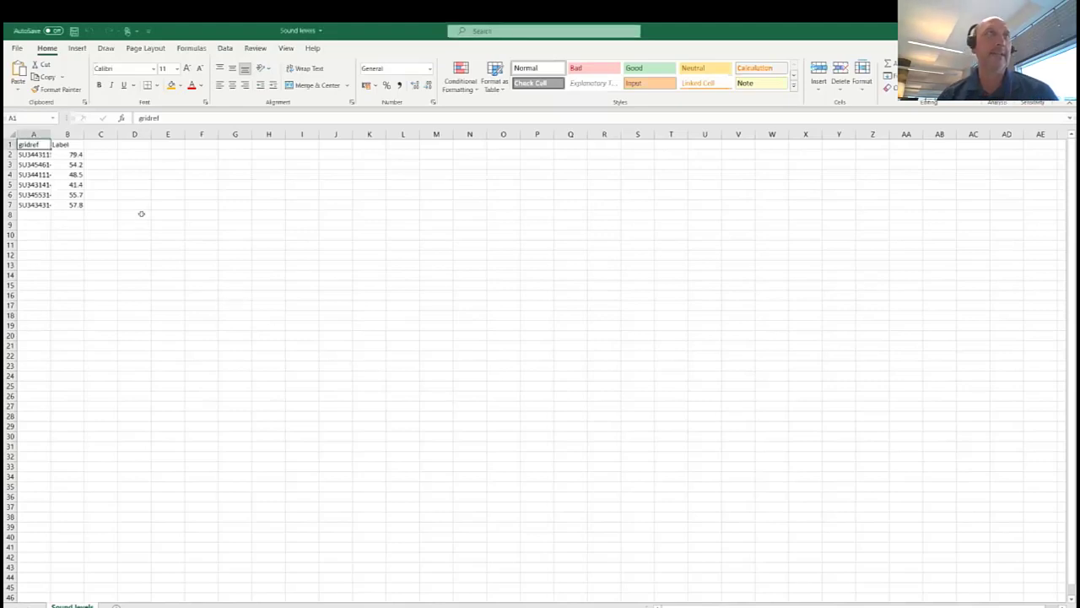
{"action": "left_click_drag", "start_coordinate": [51, 138], "coordinate": [66, 137]}
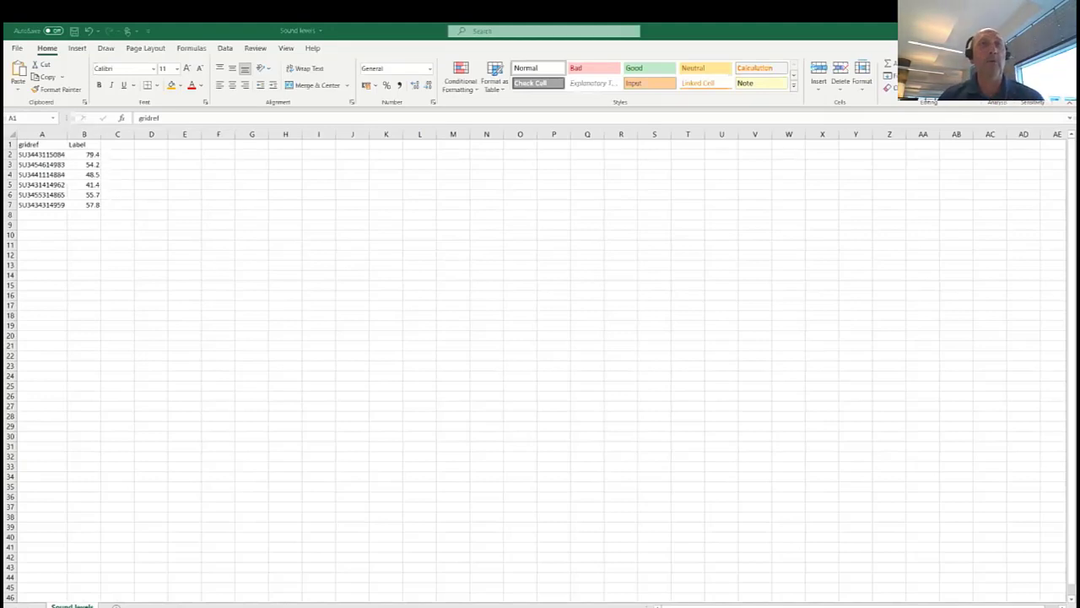
{"action": "left_click", "coordinate": [49, 154]}
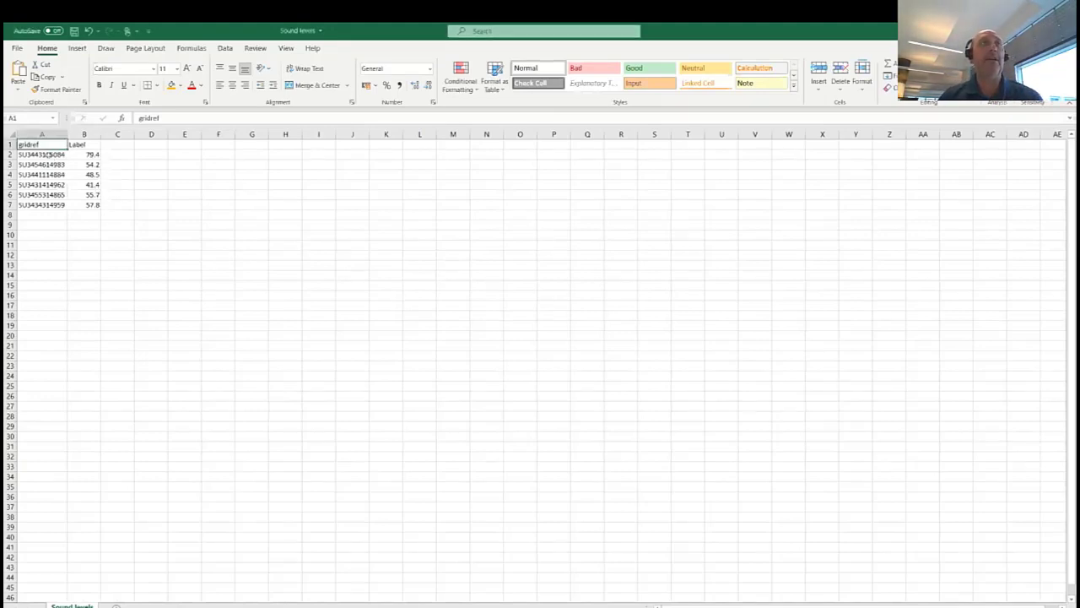
{"action": "left_click", "coordinate": [49, 154]}
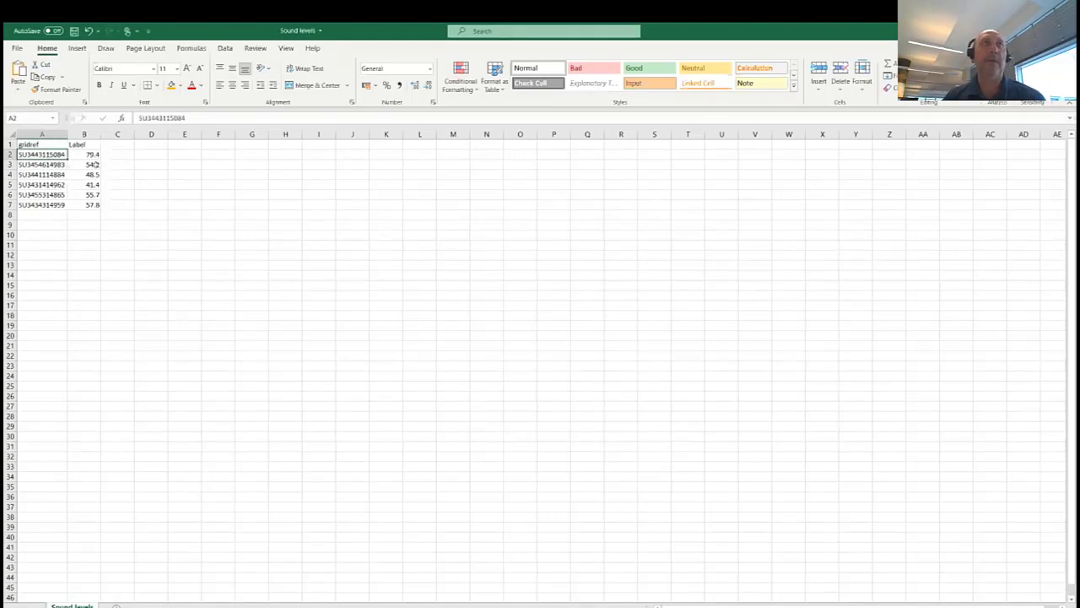
{"action": "left_click", "coordinate": [91, 154]}
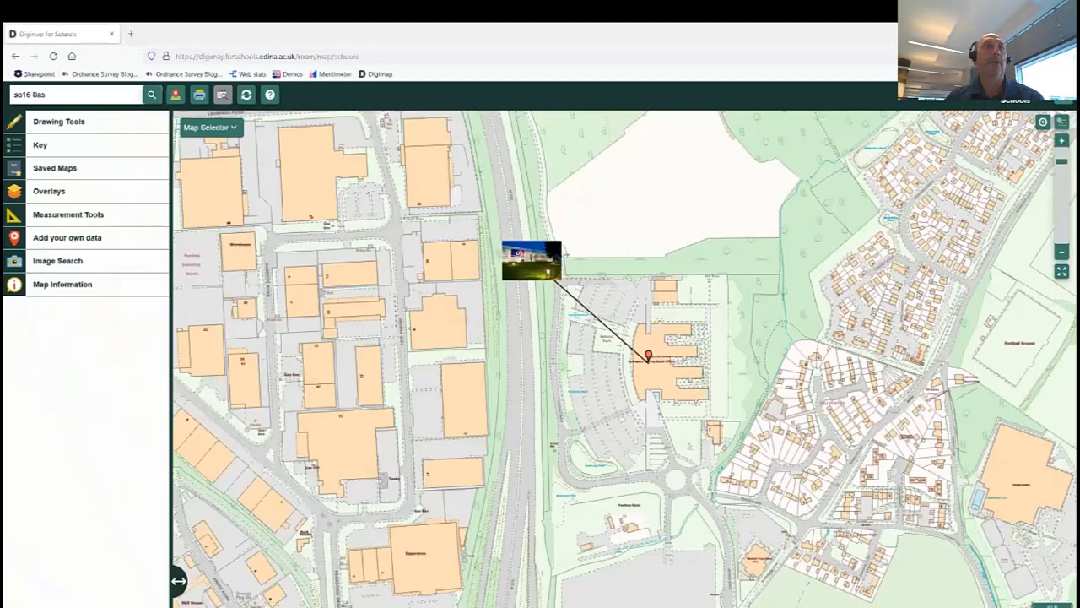
Open the Sound Levels Aerial map with its drawings from Saved maps > Demo Maps > Primary.
{"action": "left_click", "coordinate": [36, 238]}
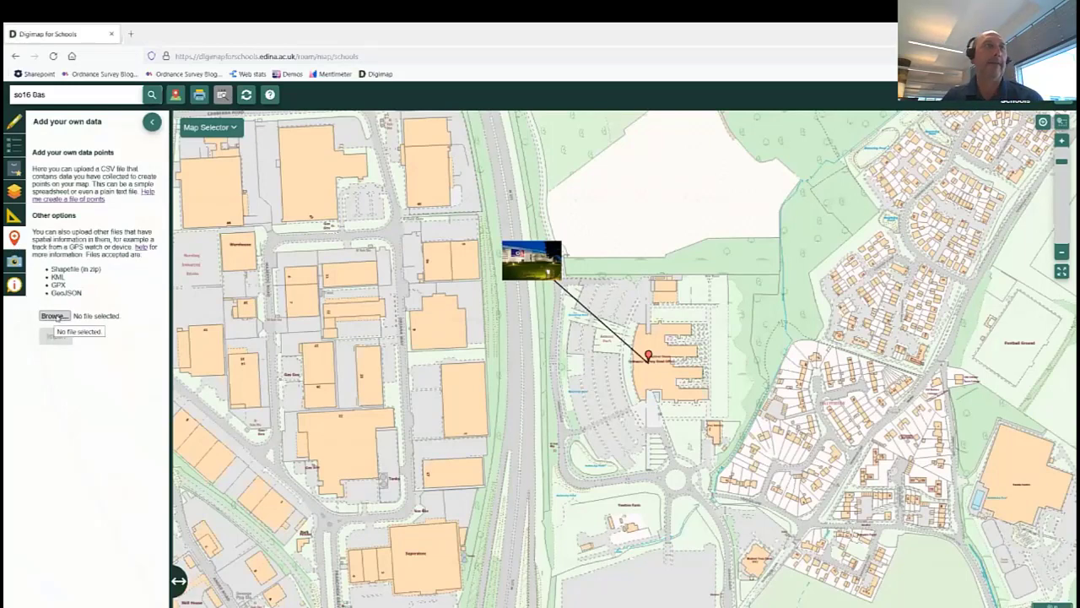
{"action": "left_click", "coordinate": [15, 169]}
{"action": "left_click", "coordinate": [37, 178]}
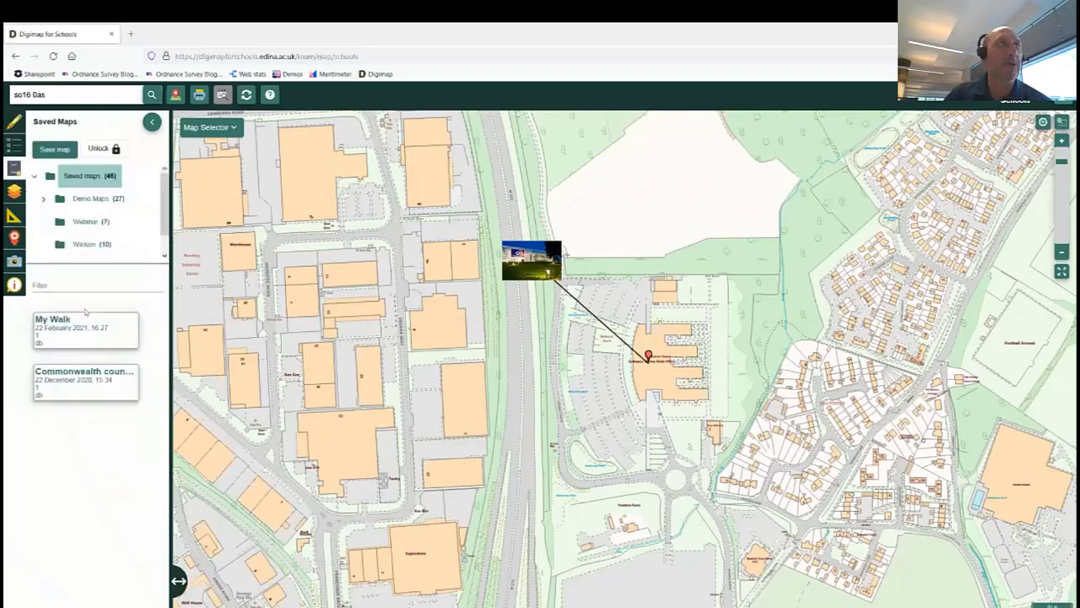
{"action": "left_click", "coordinate": [43, 199]}
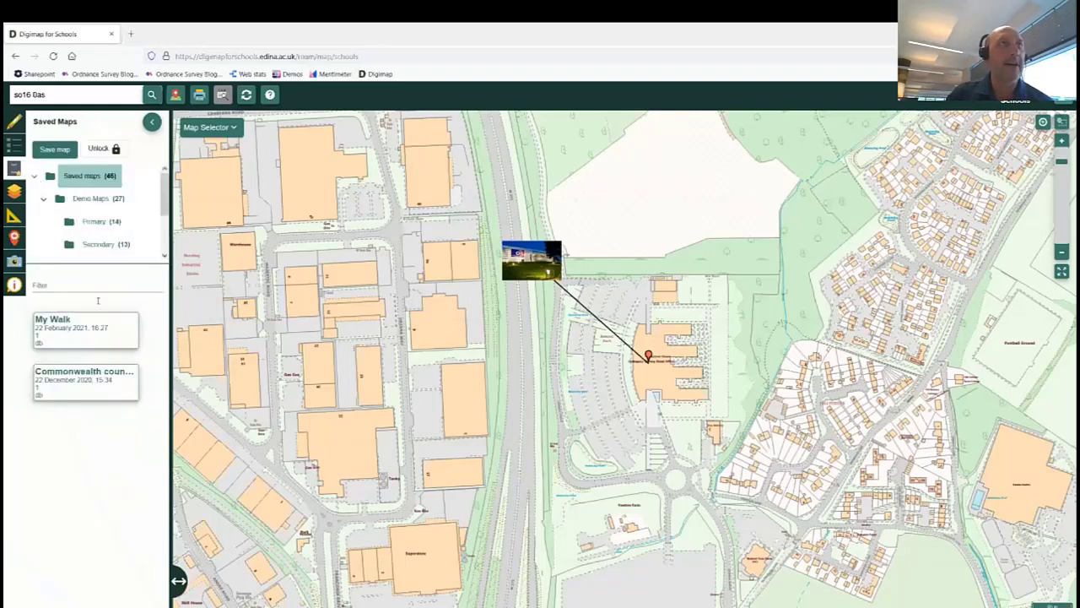
{"action": "left_click", "coordinate": [98, 221]}
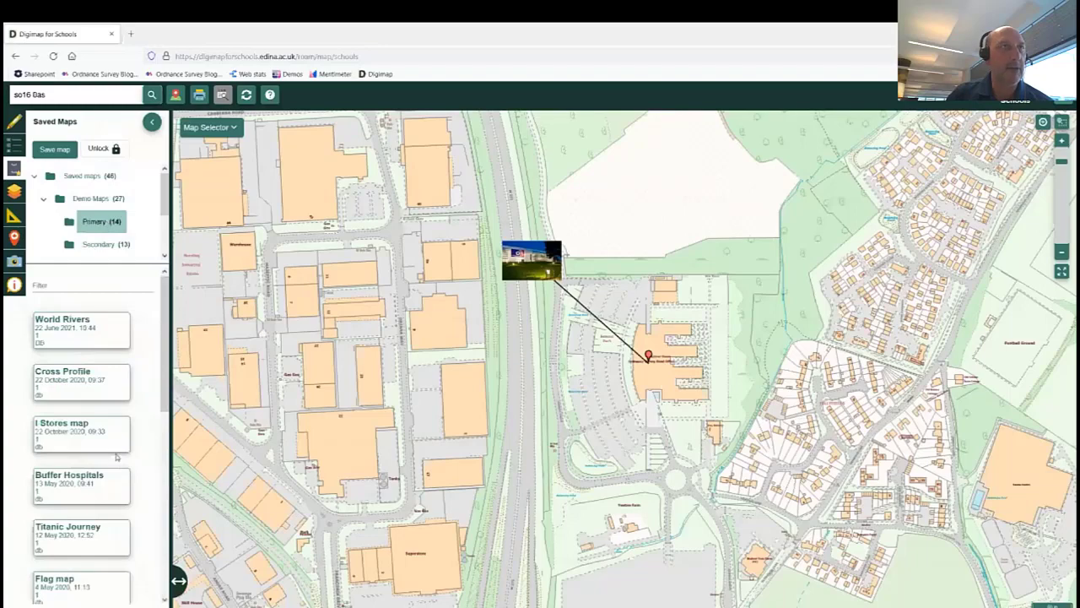
{"action": "scroll", "coordinate": [114, 472], "scroll_direction": "down", "scroll_amount": 3}
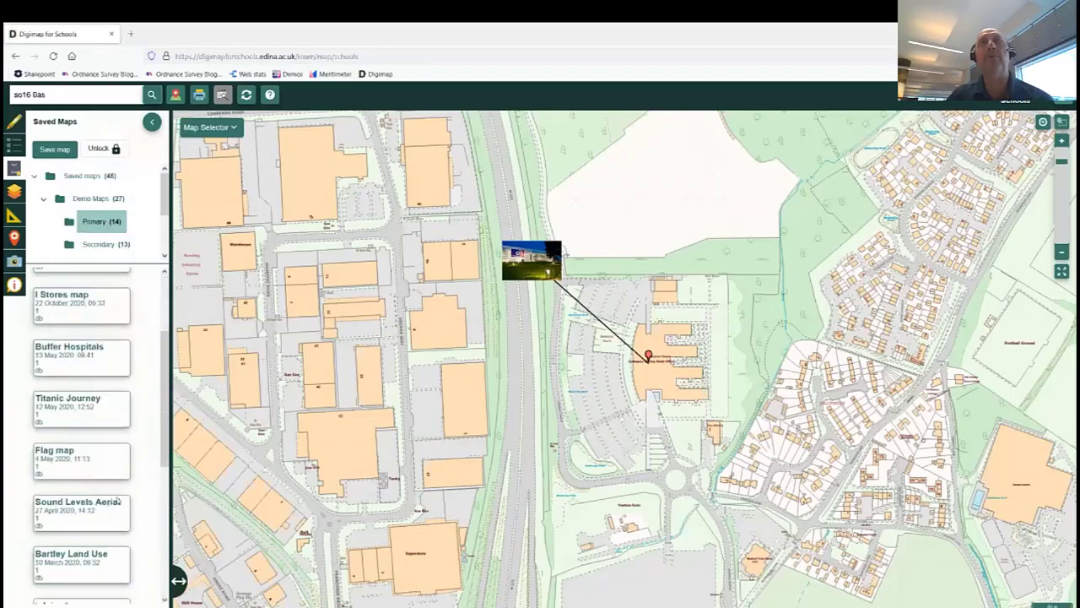
{"action": "left_click", "coordinate": [117, 501]}
{"action": "left_click", "coordinate": [500, 374]}
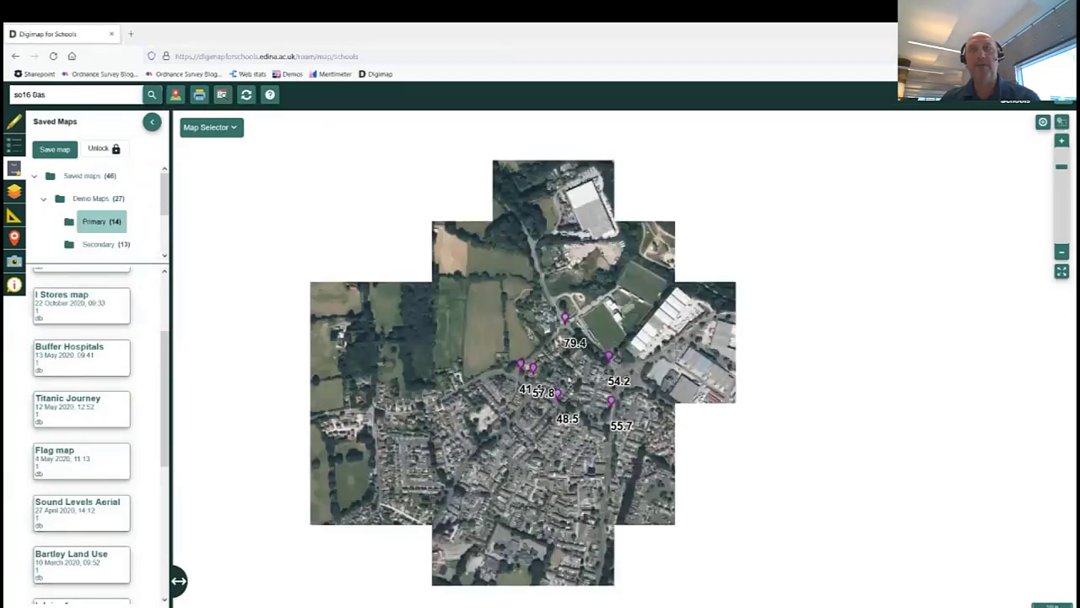
Zoom onto the sound-level markers, preview the add-your-own-data panel, and reopen the saved maps list.
{"action": "scroll", "coordinate": [541, 386], "scroll_direction": "up", "scroll_amount": 1}
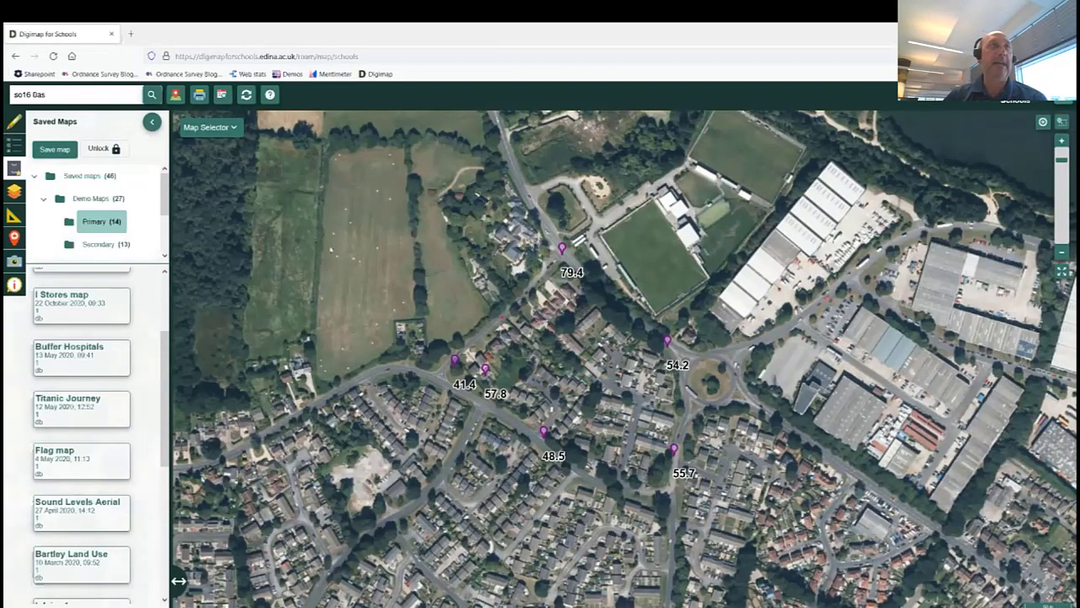
{"action": "left_click", "coordinate": [13, 239]}
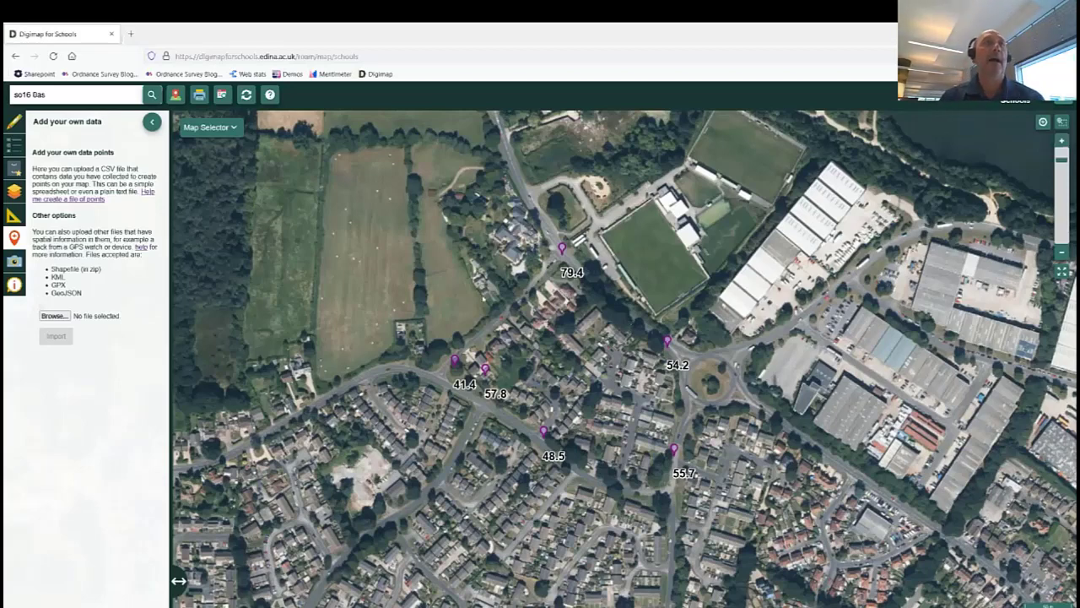
{"action": "left_click", "coordinate": [151, 123]}
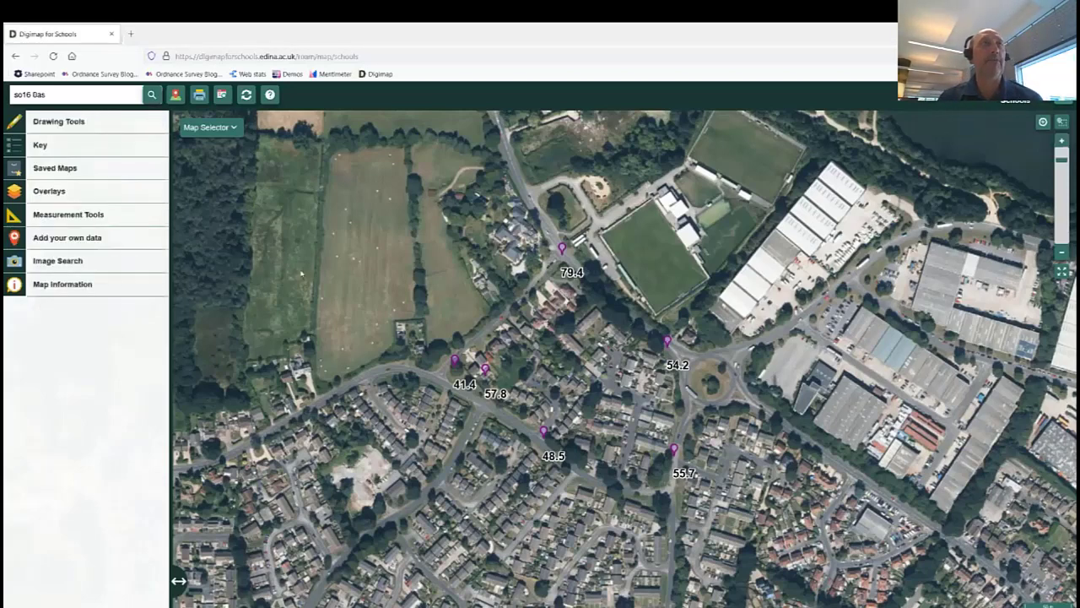
{"action": "left_click", "coordinate": [15, 169]}
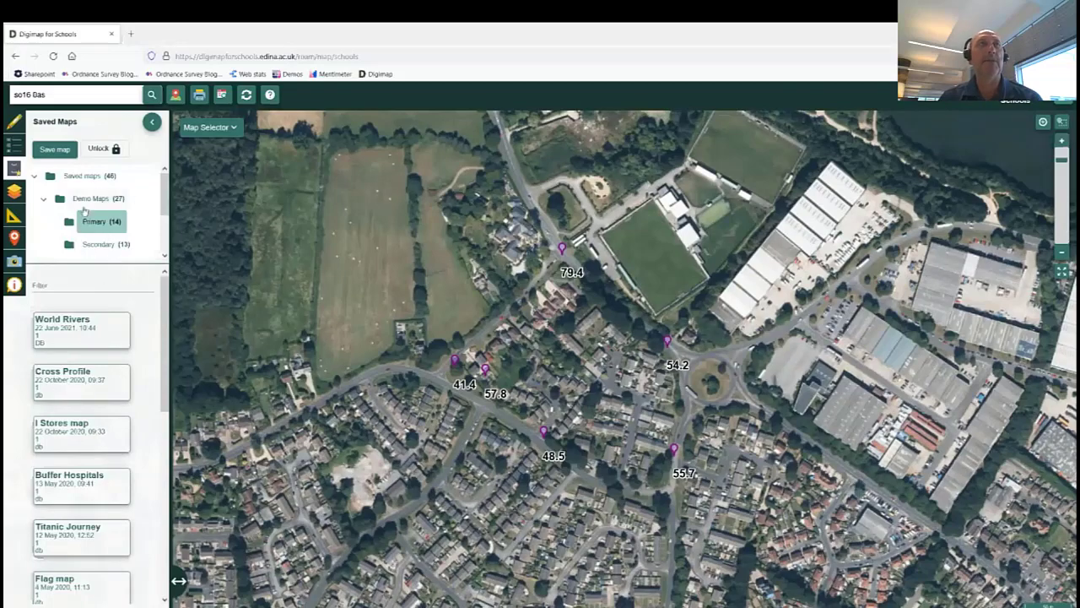
Unlock map management by entering the map manager PIN.
{"action": "left_click", "coordinate": [98, 149]}
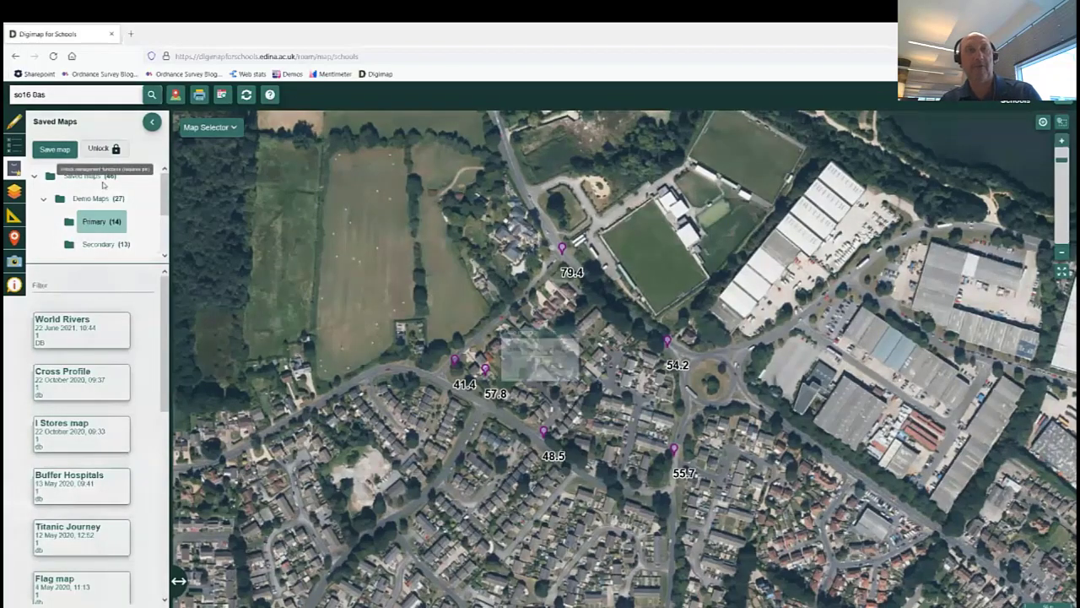
{"action": "type", "text": "1234"}
{"action": "left_click", "coordinate": [509, 376]}
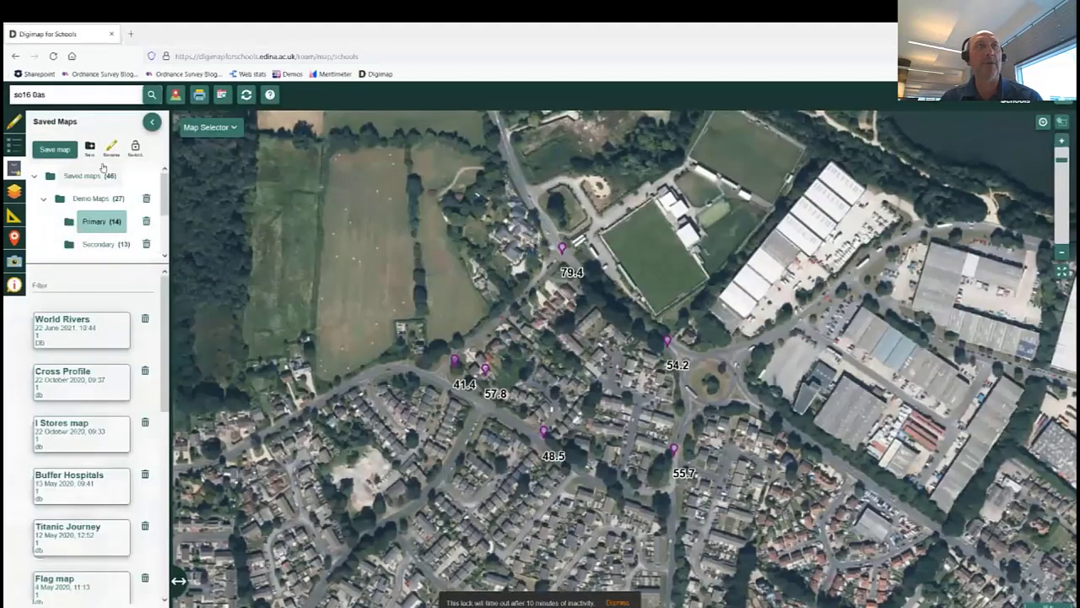
Show the Secondary demo maps and bring up the print settings for the aerial map.
{"action": "left_click", "coordinate": [91, 198]}
{"action": "left_click", "coordinate": [95, 245]}
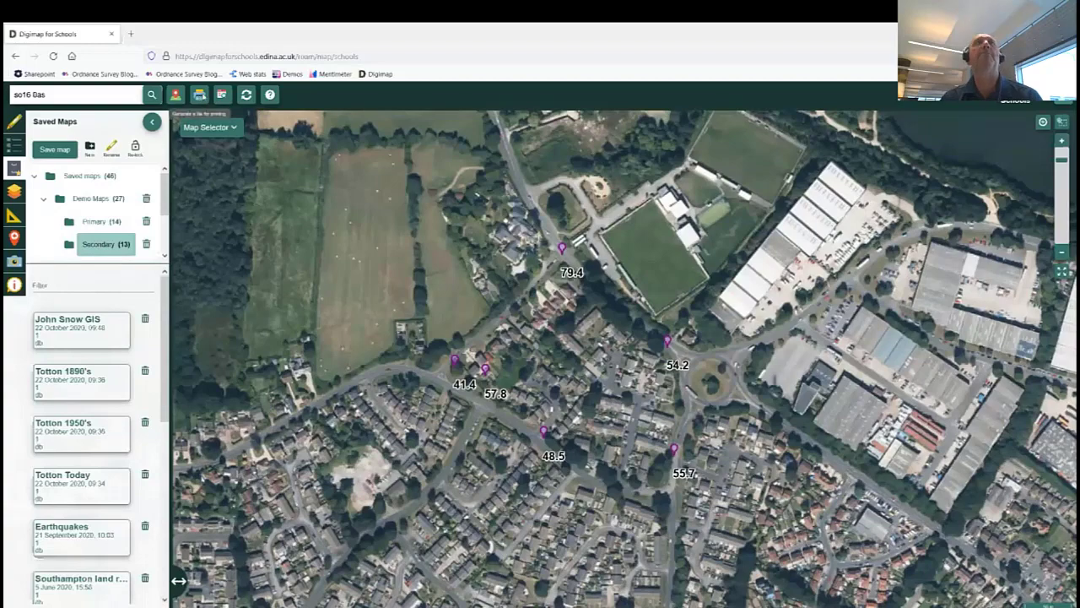
{"action": "left_click", "coordinate": [200, 94]}
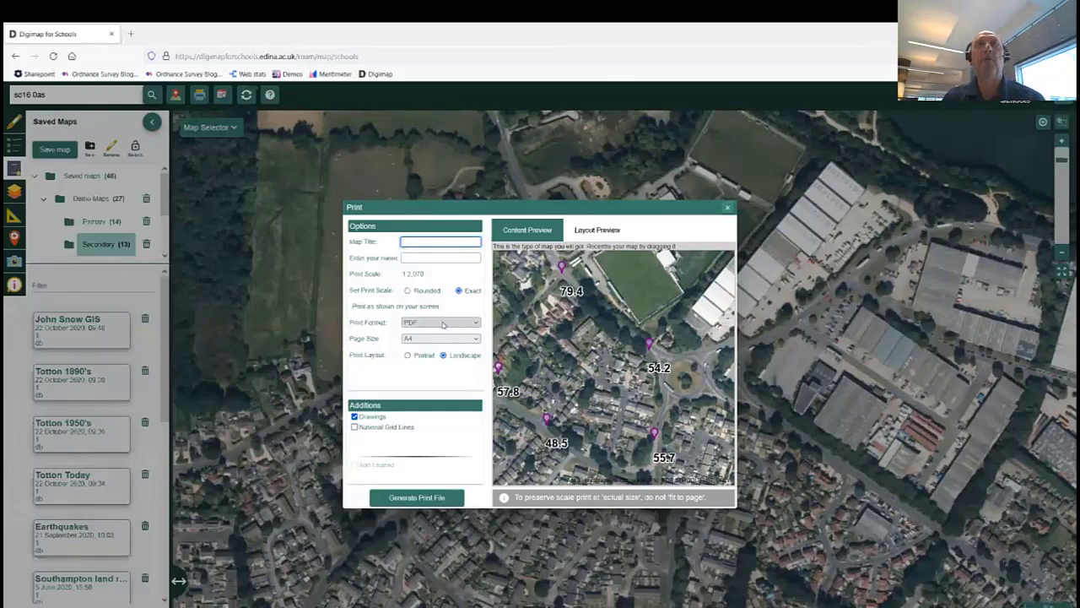
Leave PDF as the print format and close the Print dialog without printing.
{"action": "left_click", "coordinate": [442, 323]}
{"action": "left_click", "coordinate": [439, 335]}
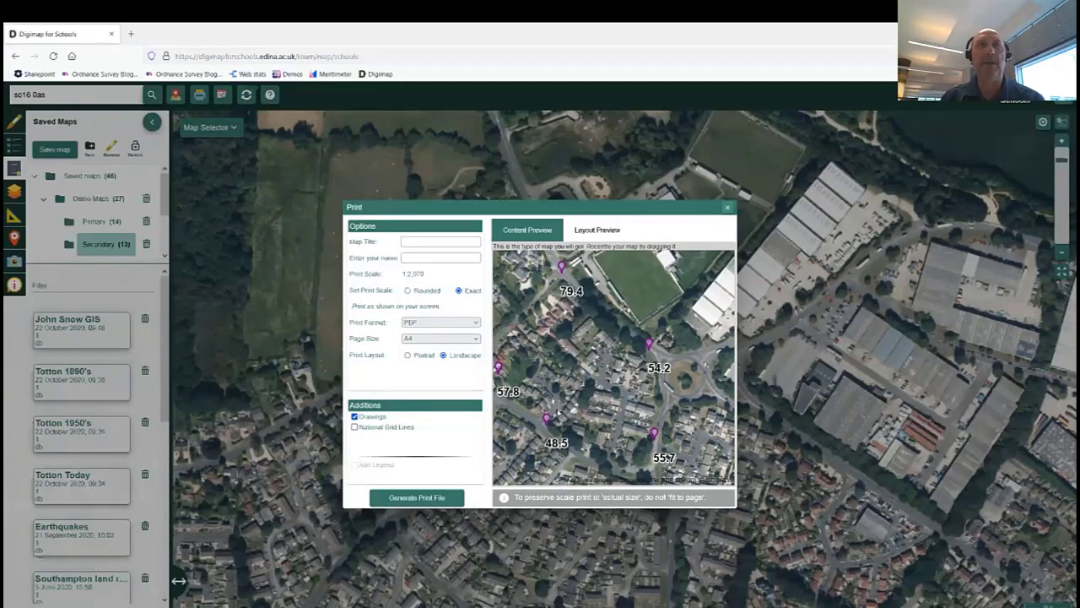
{"action": "left_click", "coordinate": [728, 209]}
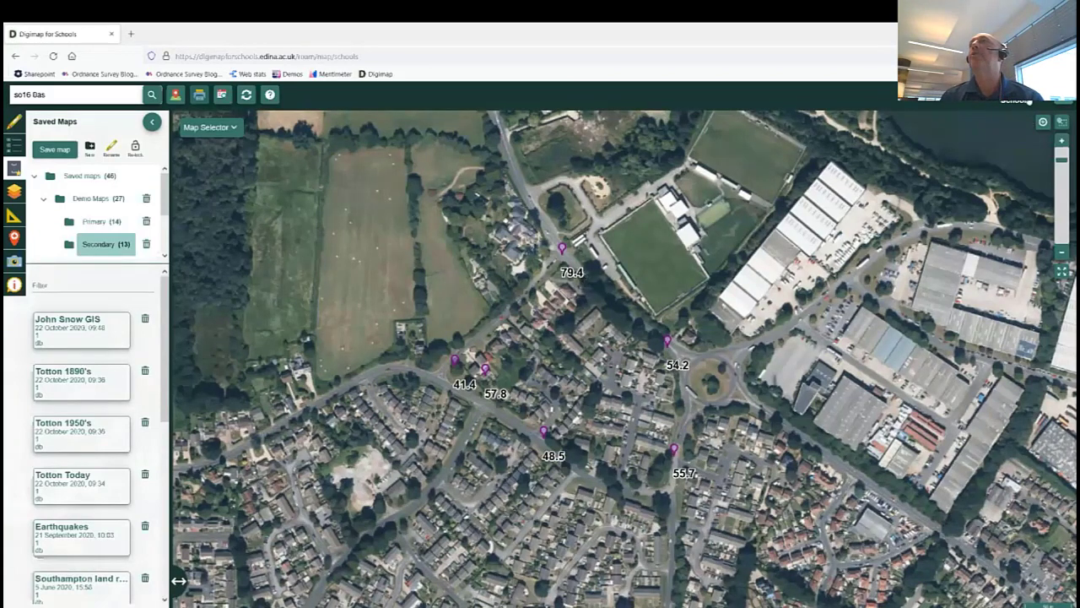
Reload and leave the map page, then go to Help and resources > Learning Resources.
{"action": "left_click", "coordinate": [53, 56]}
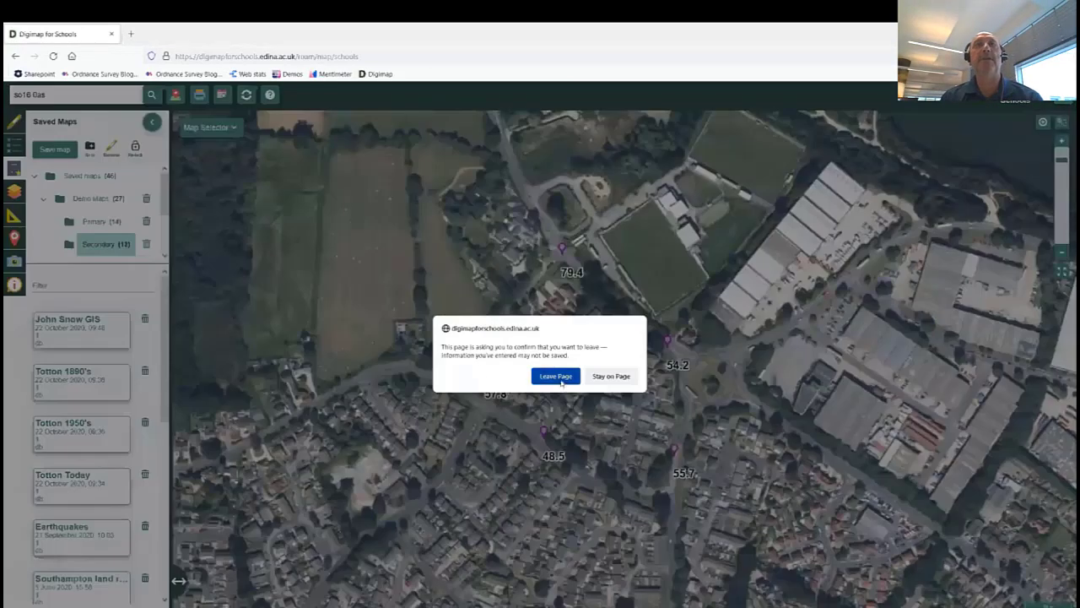
{"action": "left_click", "coordinate": [561, 378]}
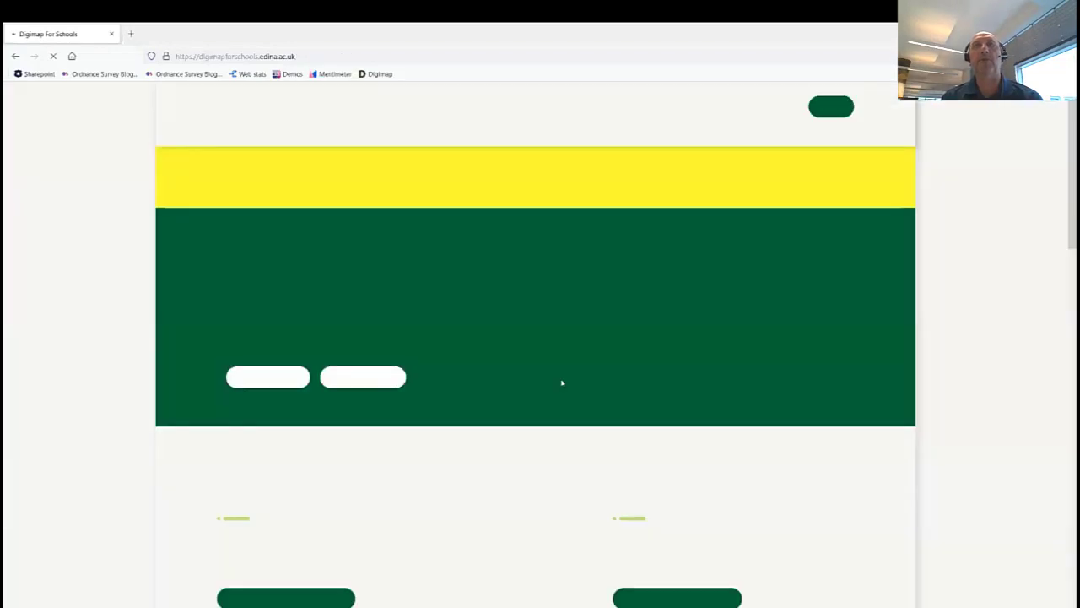
{"action": "left_click", "coordinate": [712, 141]}
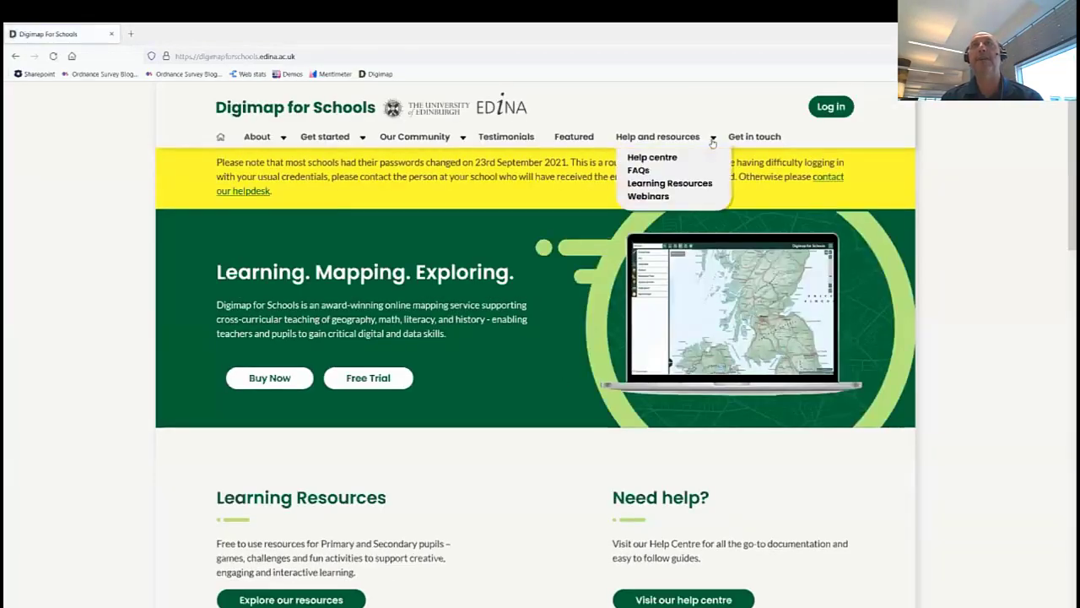
{"action": "left_click", "coordinate": [659, 184]}
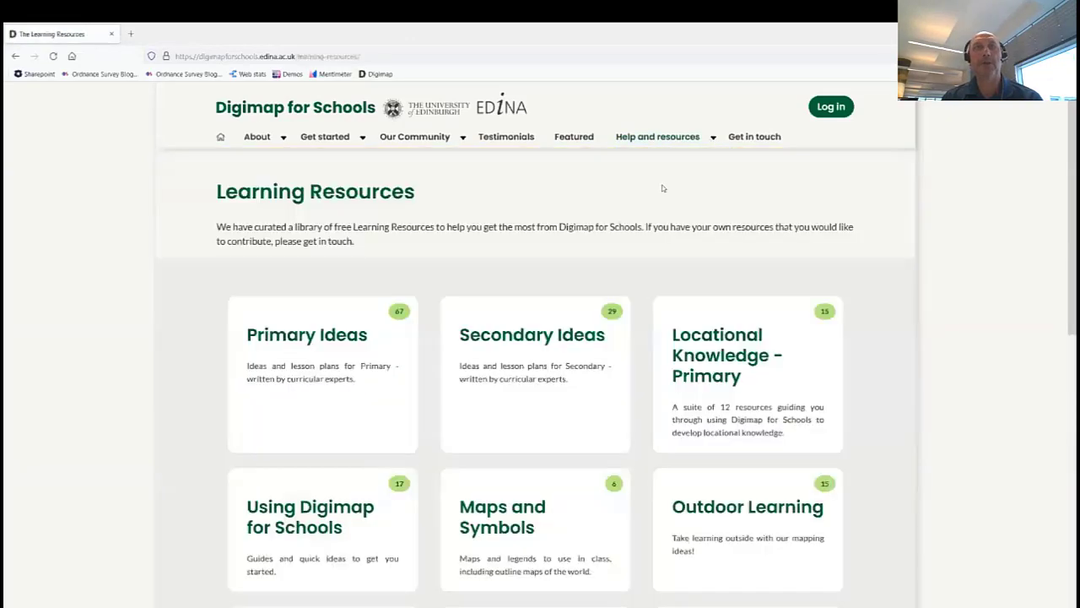
Open Primary Ideas and browse lesson ideas such as Winds of change and Where do I live?
{"action": "left_click", "coordinate": [328, 339]}
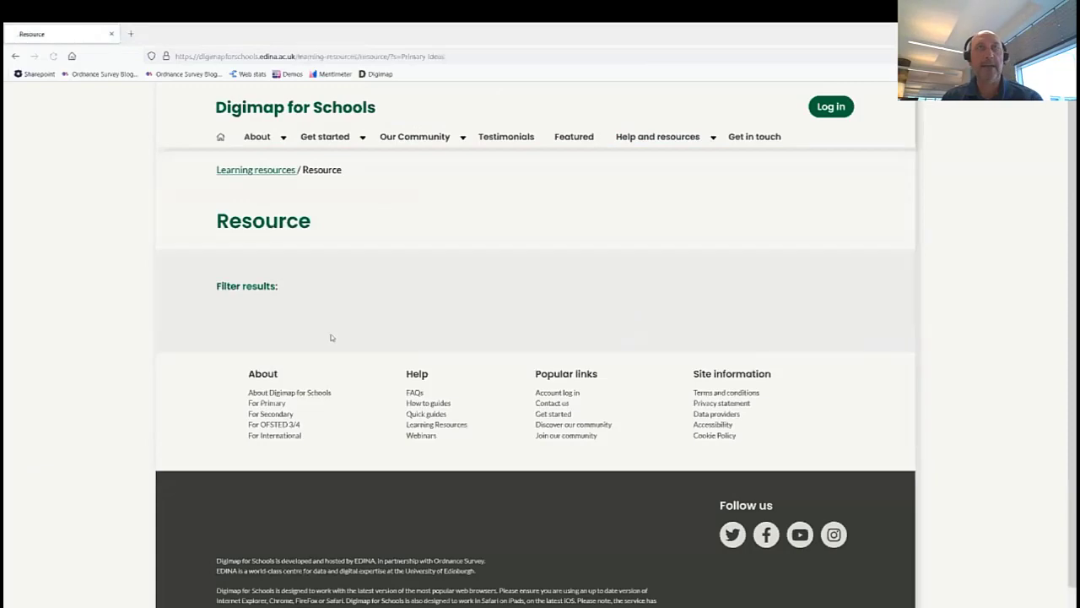
{"action": "scroll", "coordinate": [180, 315], "scroll_direction": "down", "scroll_amount": 2}
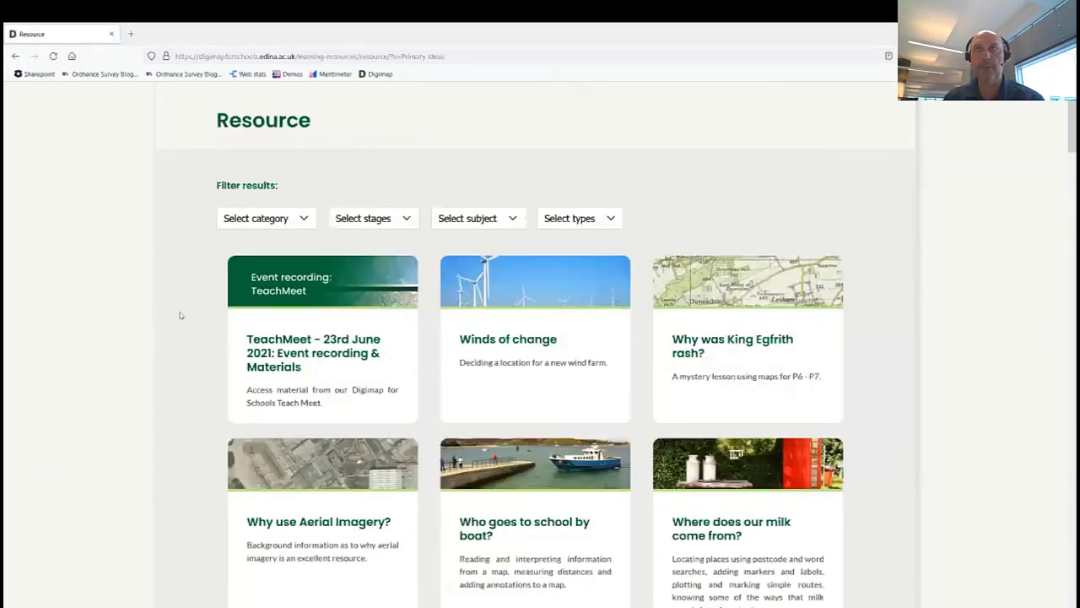
{"action": "scroll", "coordinate": [180, 314], "scroll_direction": "down", "scroll_amount": 5}
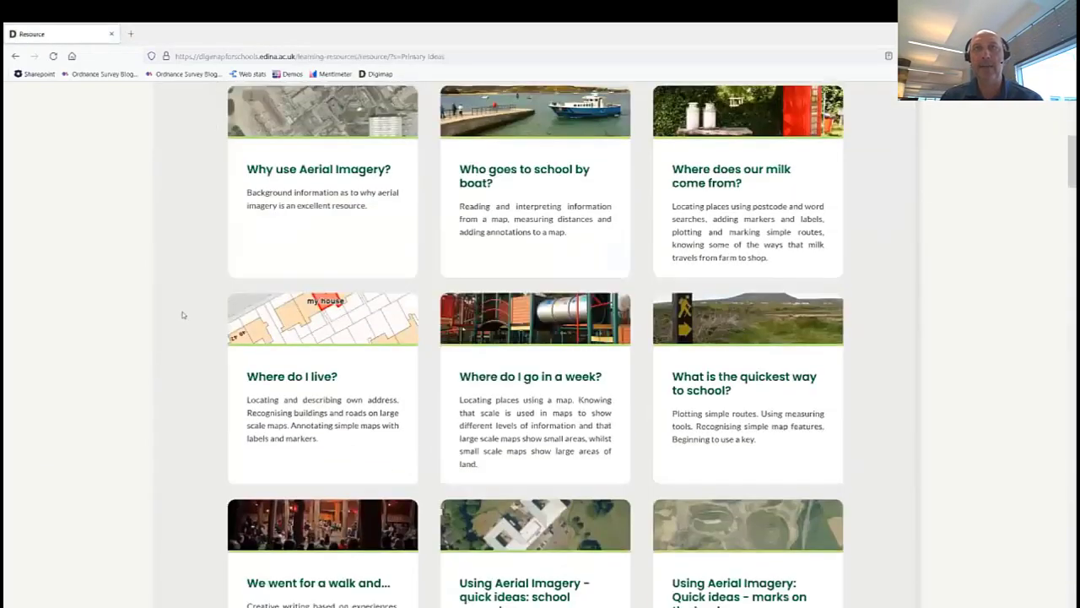
{"action": "scroll", "coordinate": [182, 315], "scroll_direction": "down", "scroll_amount": 4}
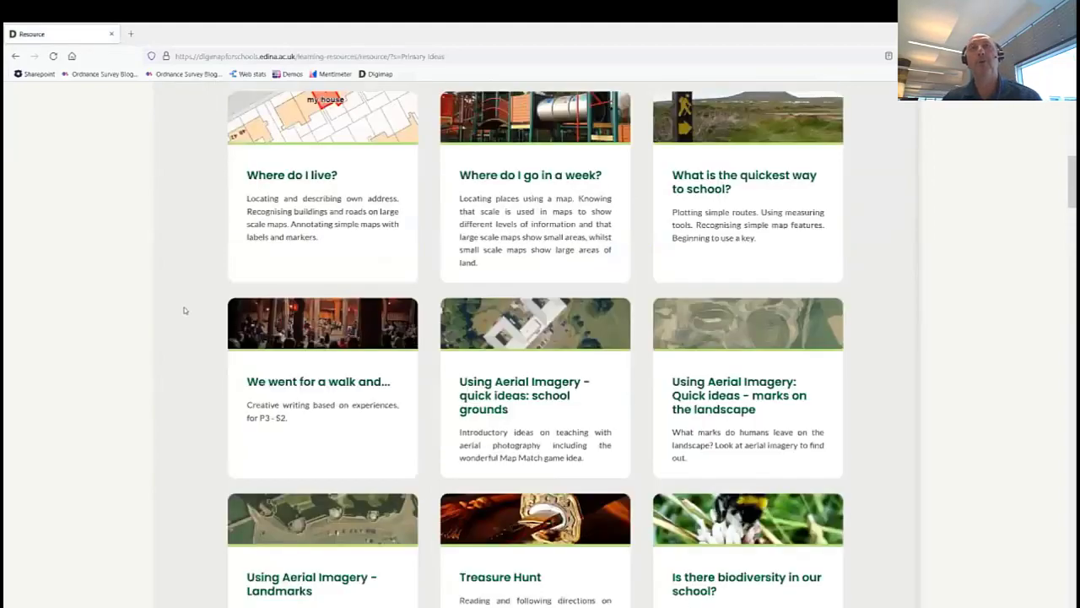
{"action": "scroll", "coordinate": [189, 313], "scroll_direction": "up", "scroll_amount": 5}
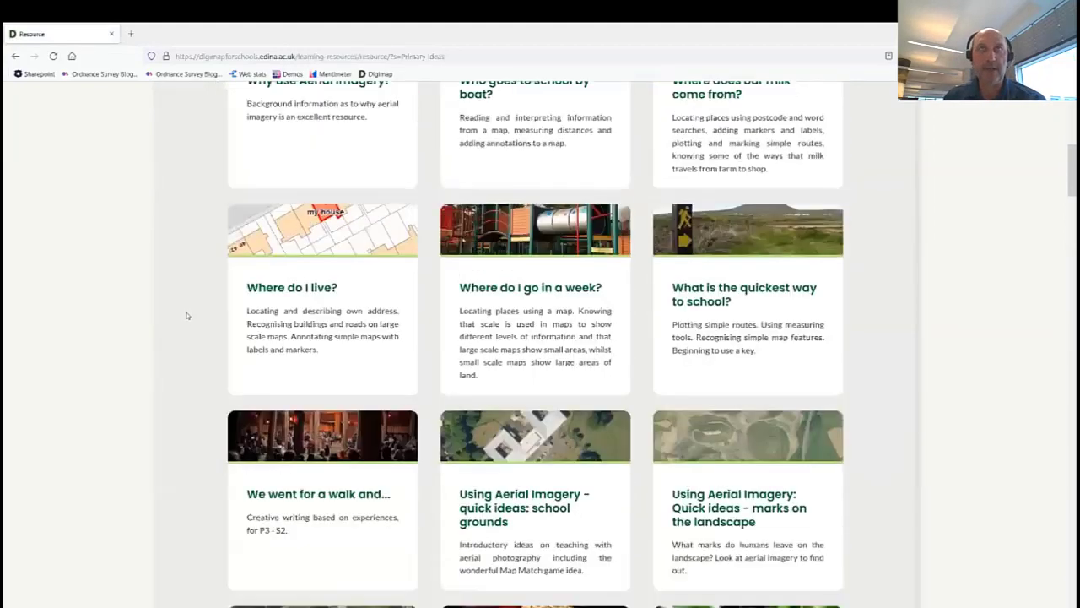
{"action": "scroll", "coordinate": [190, 313], "scroll_direction": "up", "scroll_amount": 3}
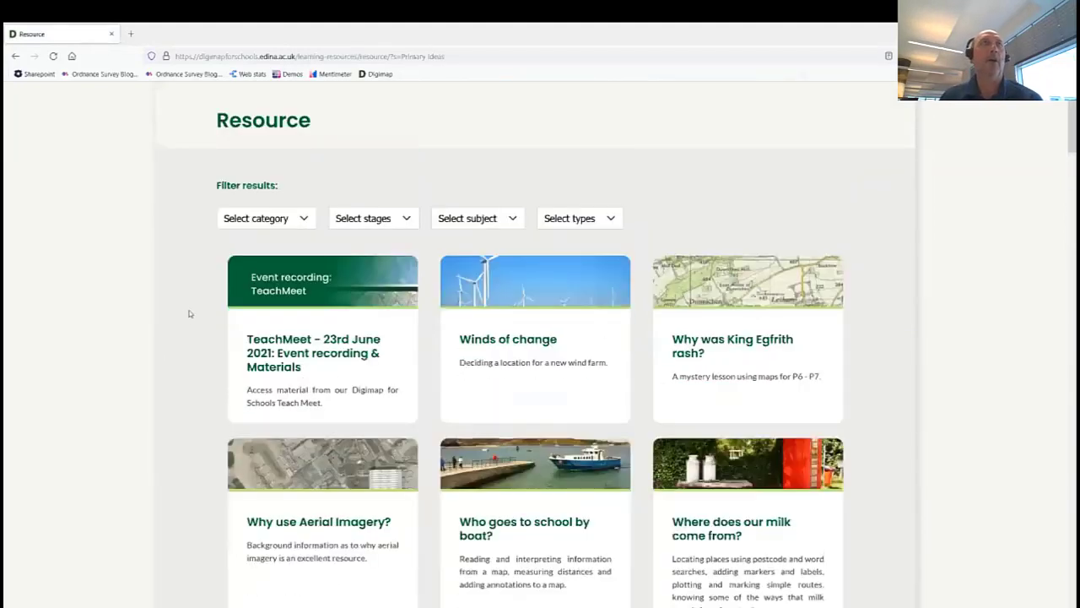